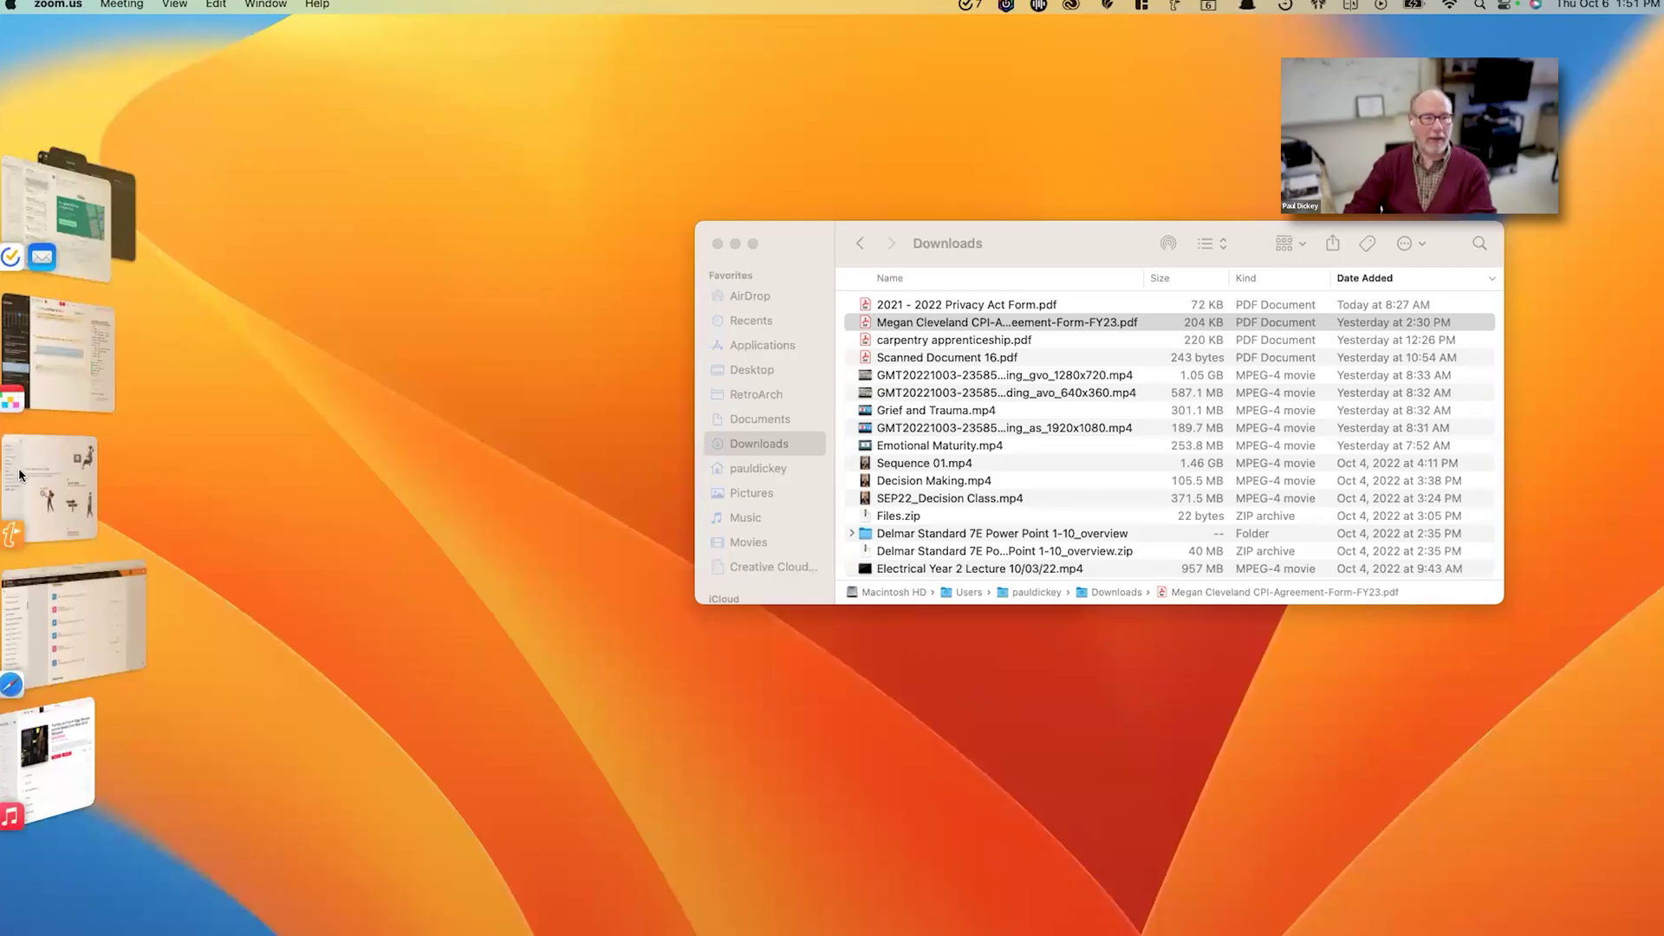
- In Safari, start adding a new H5P activity at the end of Module 1 Applied Math
{"action": "left_click", "coordinate": [71, 621]}
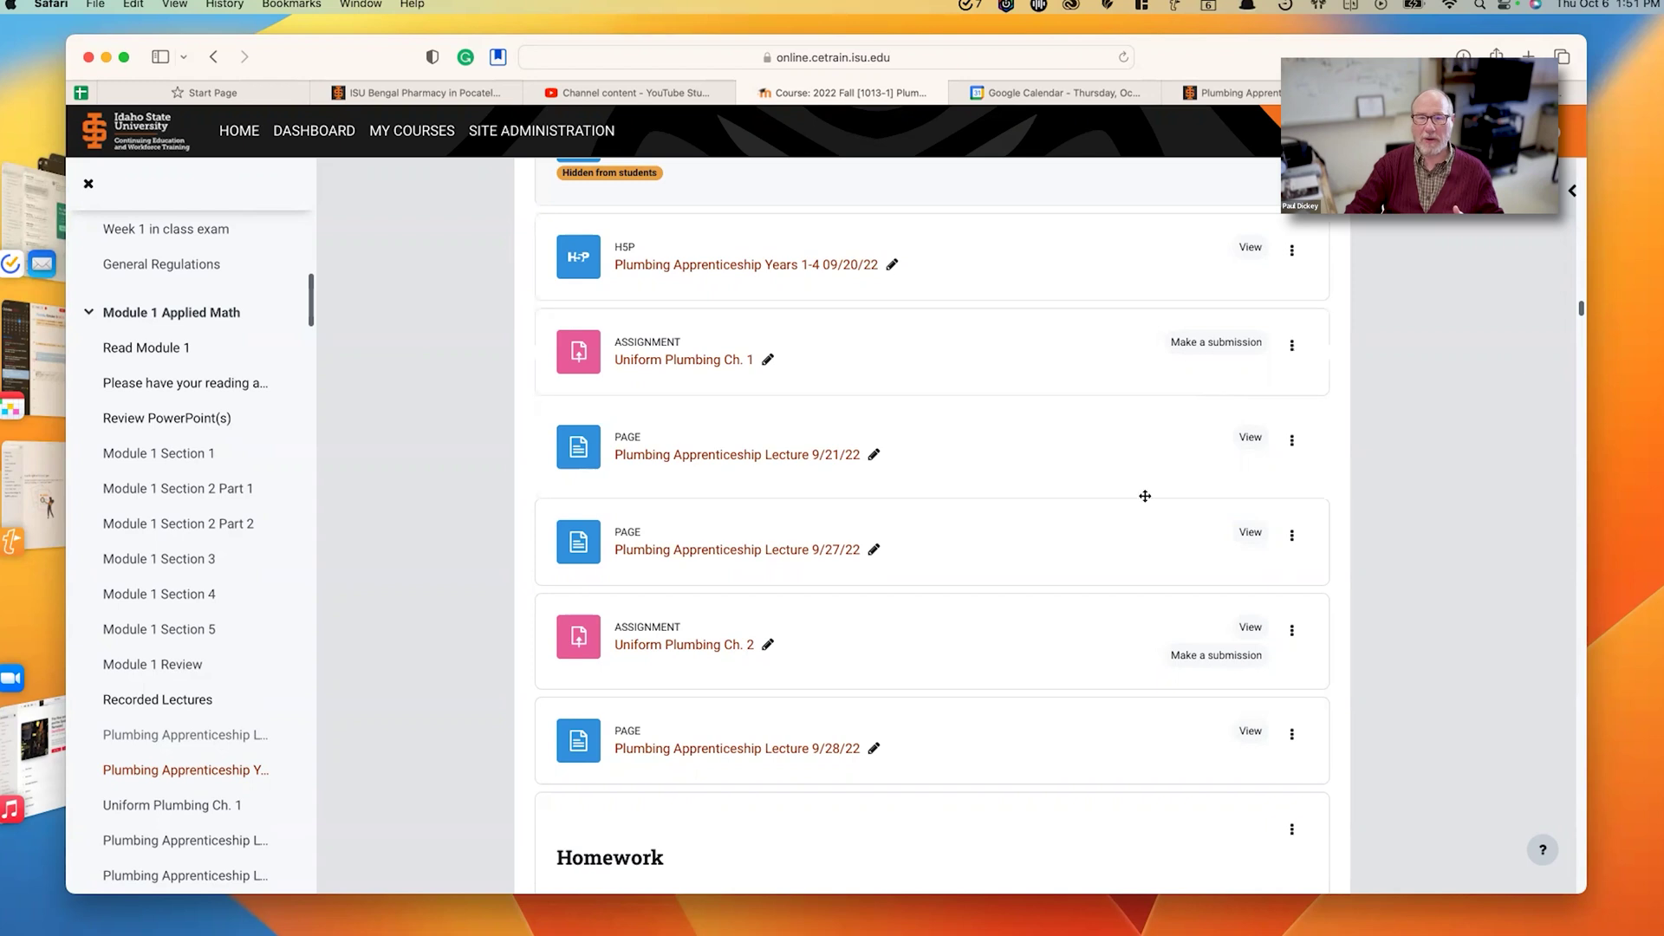
{"action": "scroll", "coordinate": [1037, 607], "scroll_direction": "down", "scroll_amount": 10}
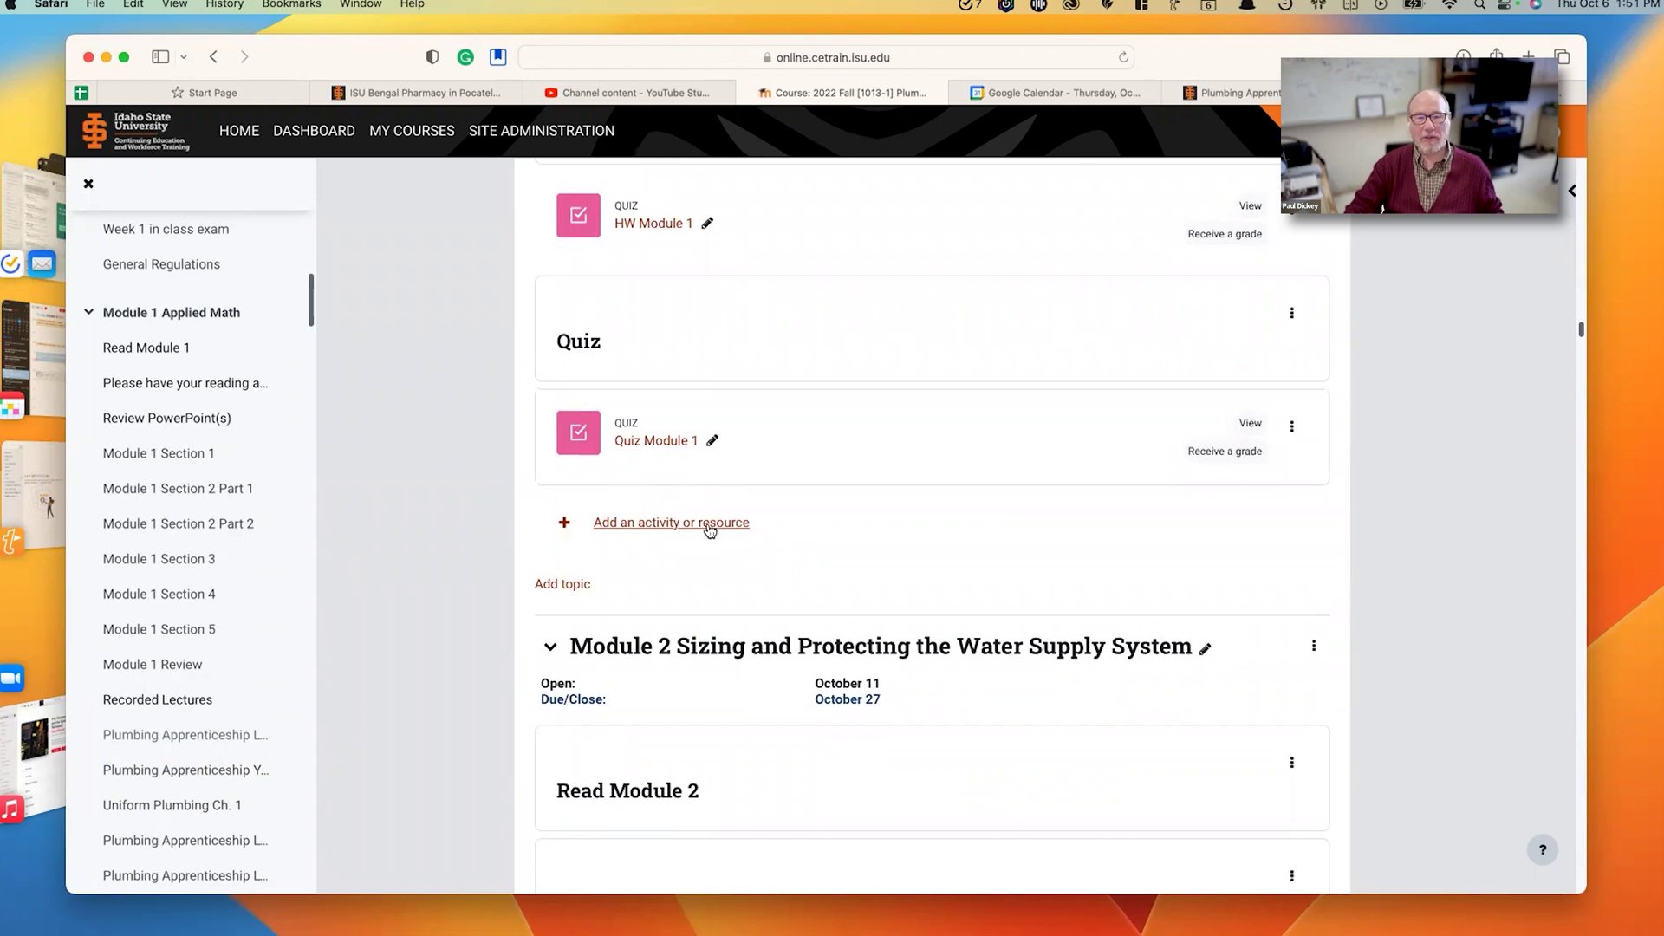
{"action": "left_click", "coordinate": [709, 523]}
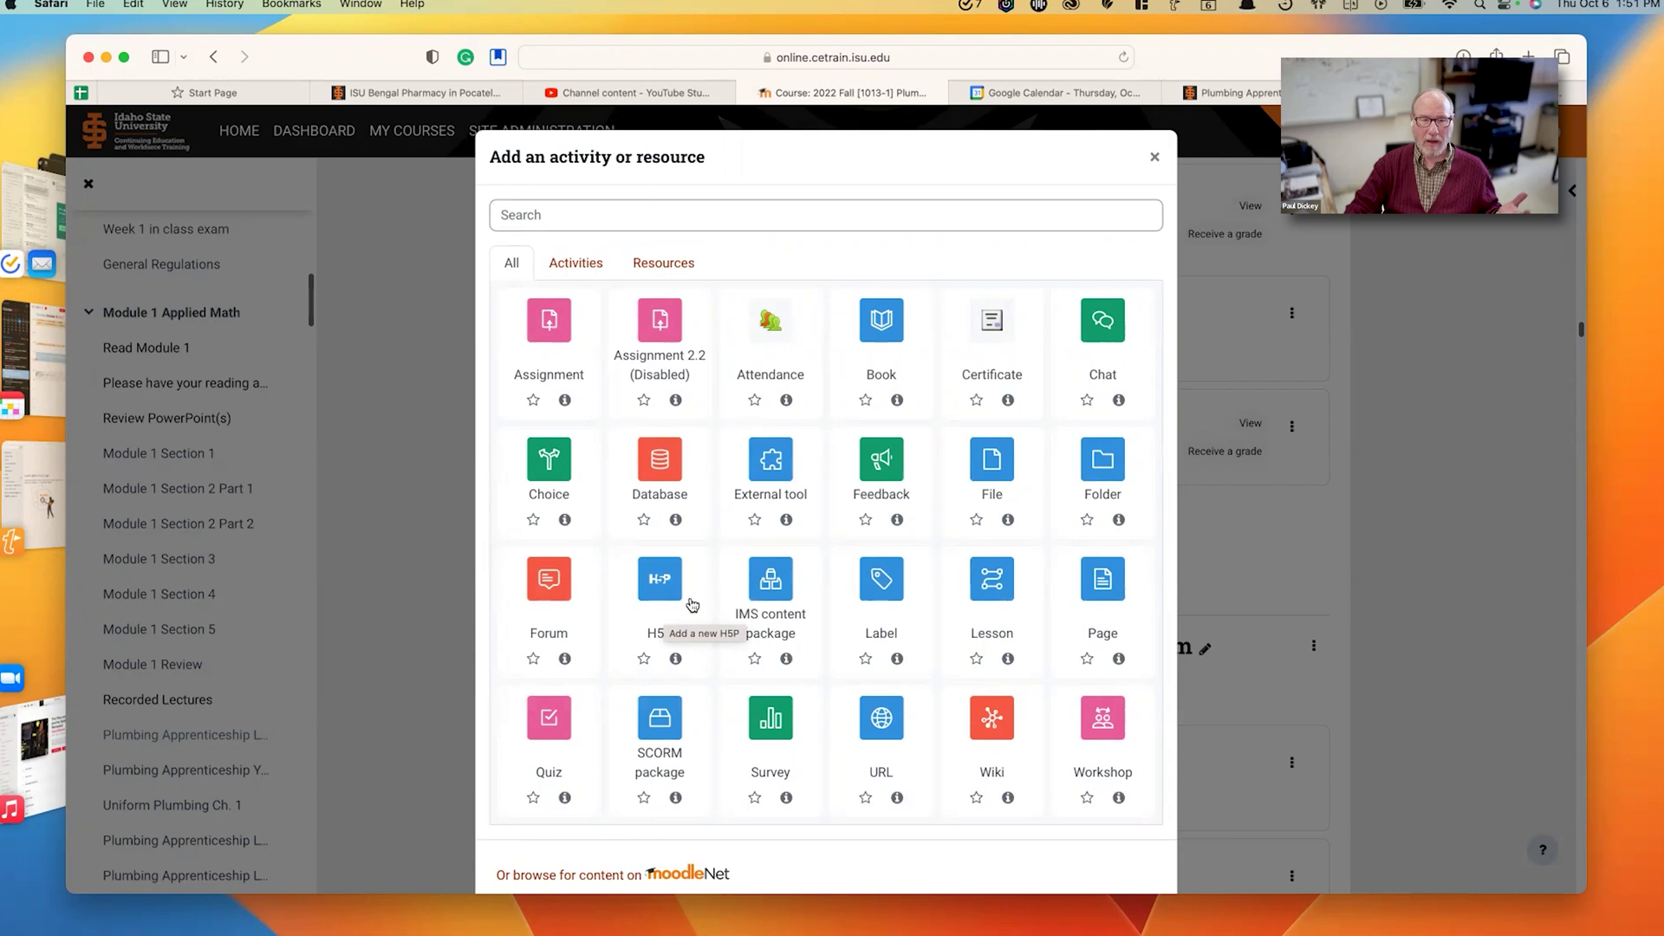
{"action": "left_click", "coordinate": [663, 593]}
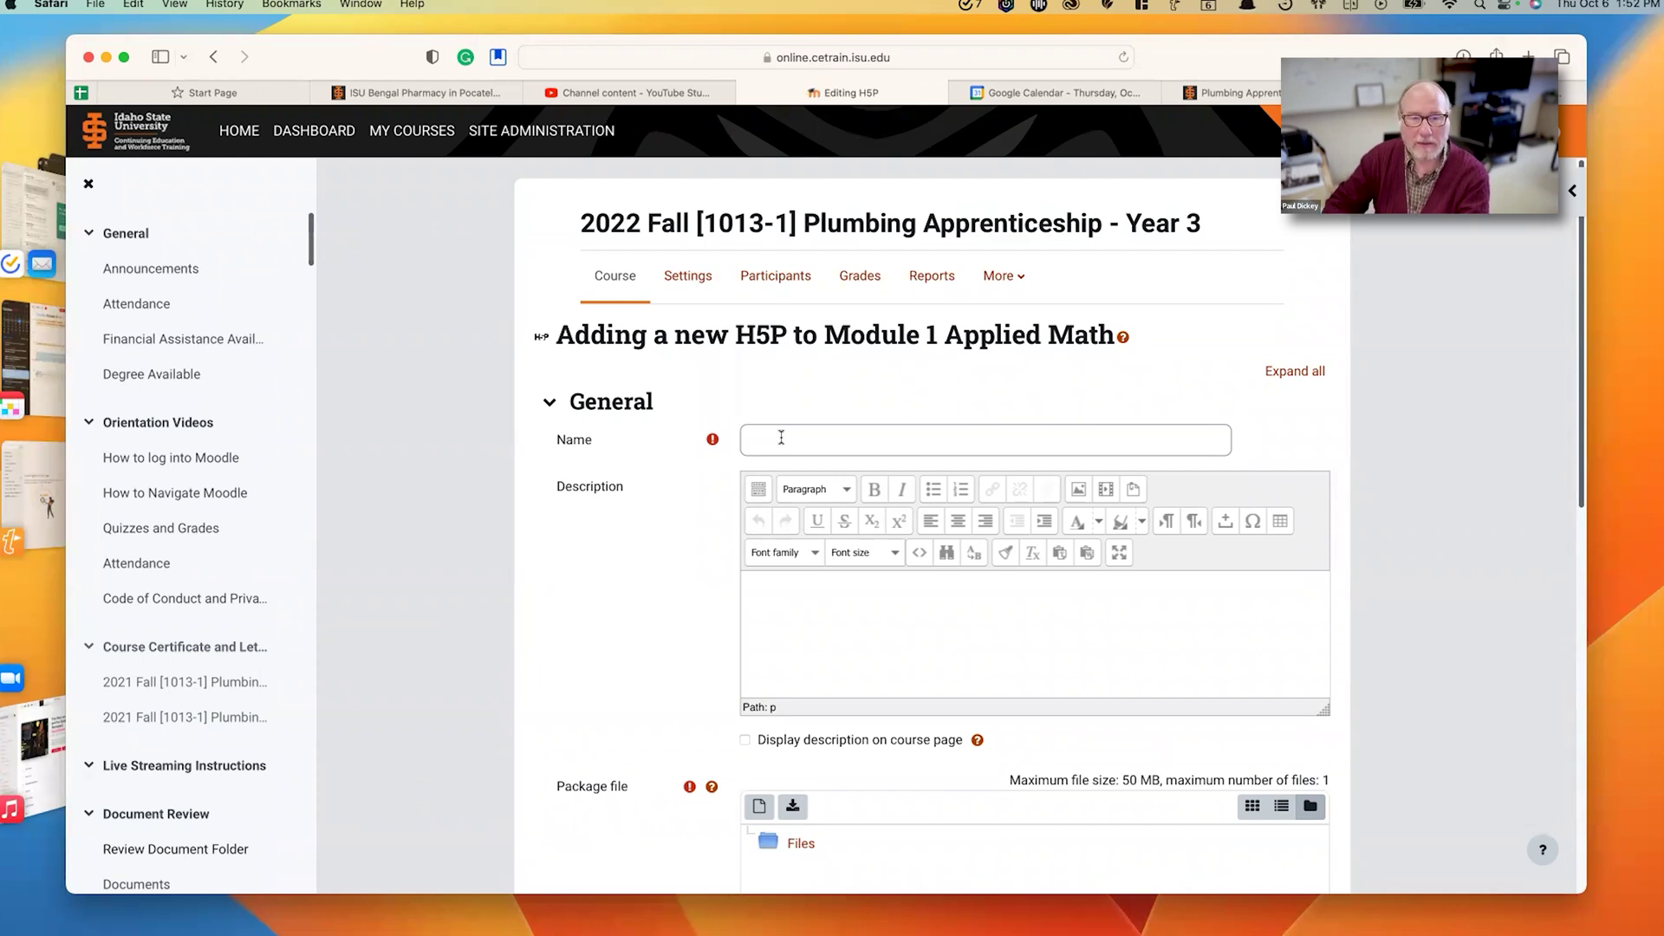
- Type the start of the activity name, 'Plumbing Apprenticeship Ye', correcting a typo
{"action": "left_click", "coordinate": [781, 438]}
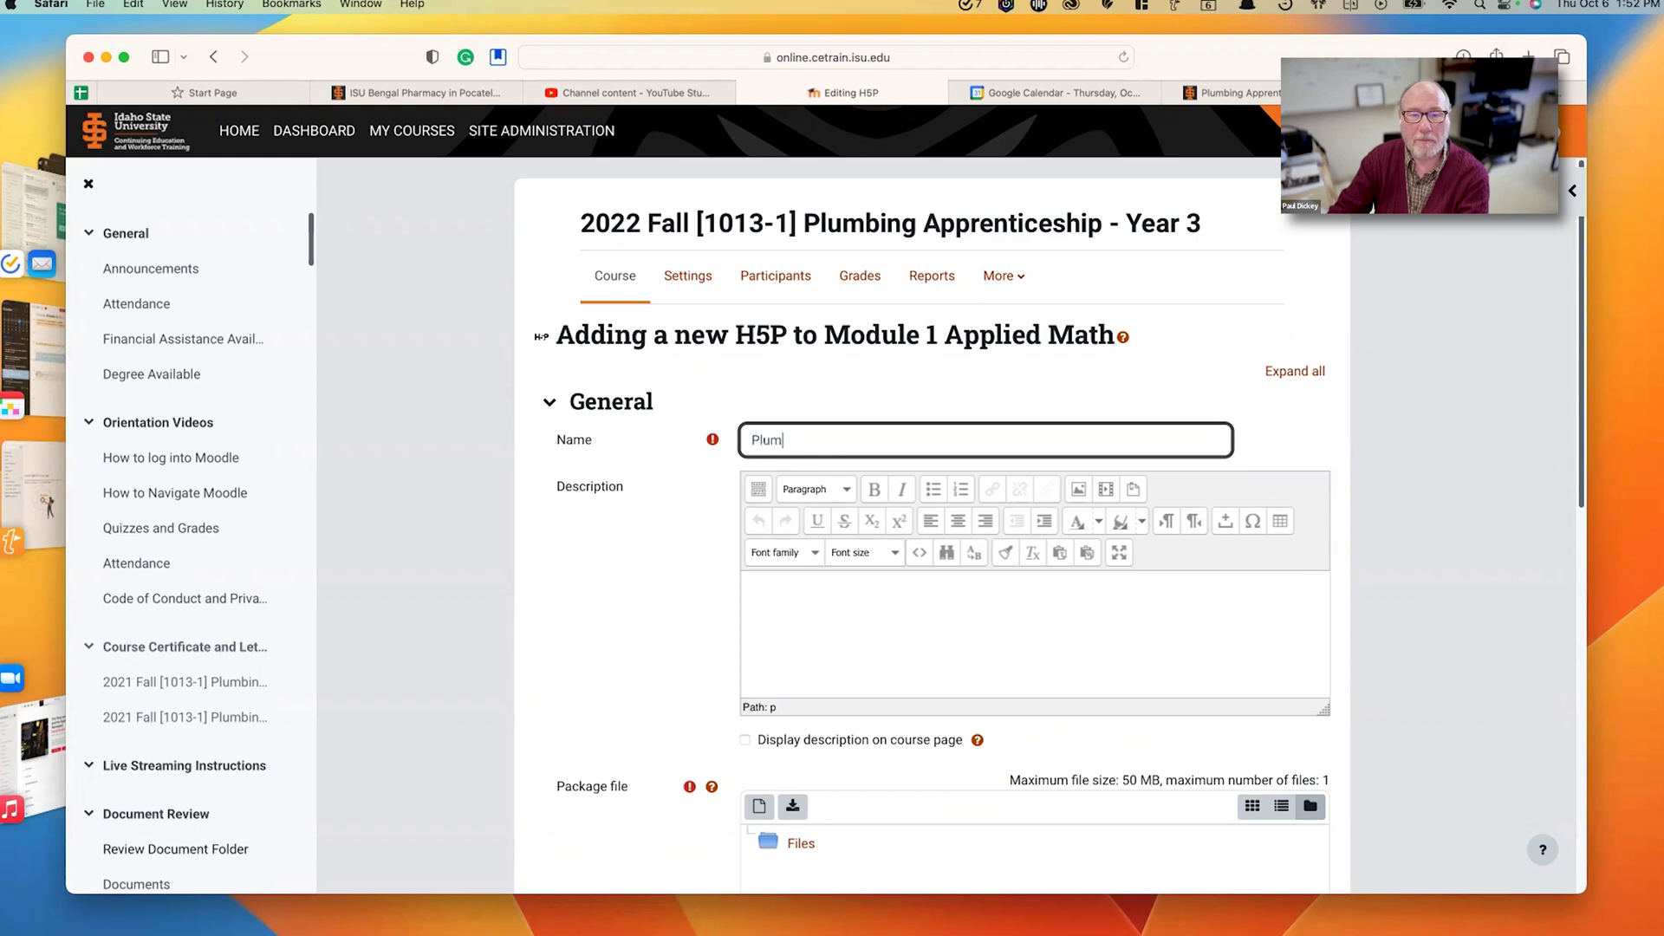
{"action": "type", "text": "Plumvi"}
{"action": "key", "text": "BackSpace"}
{"action": "key", "text": "BackSpace"}
{"action": "type", "text": "bing App"}
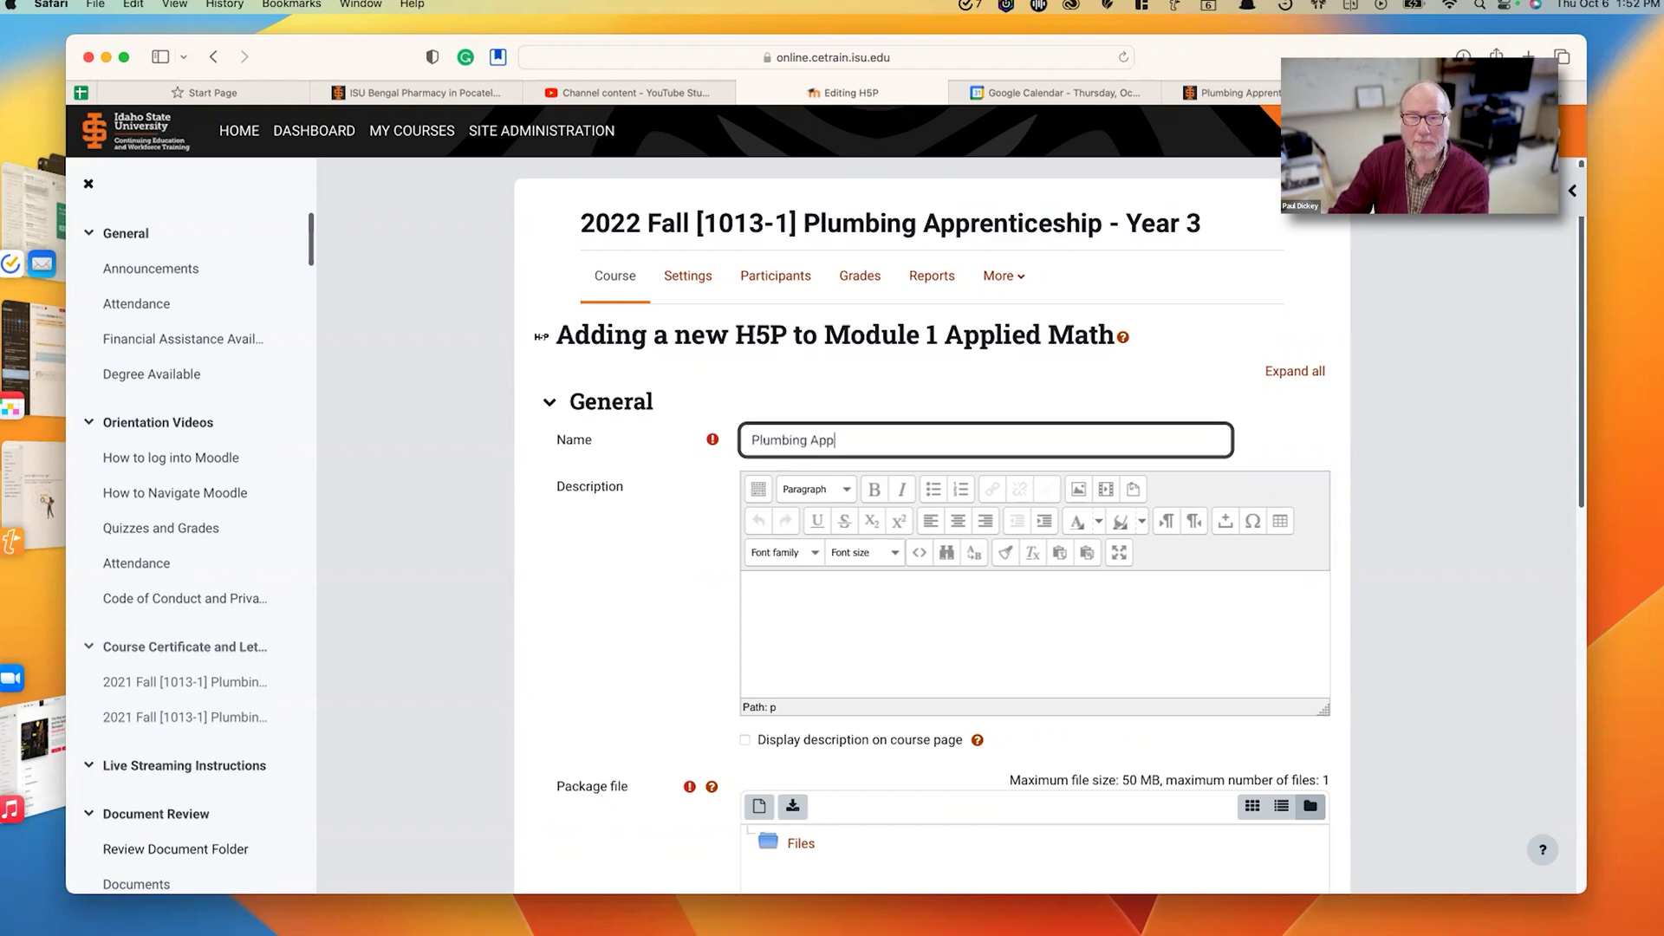
{"action": "type", "text": "renticeship"}
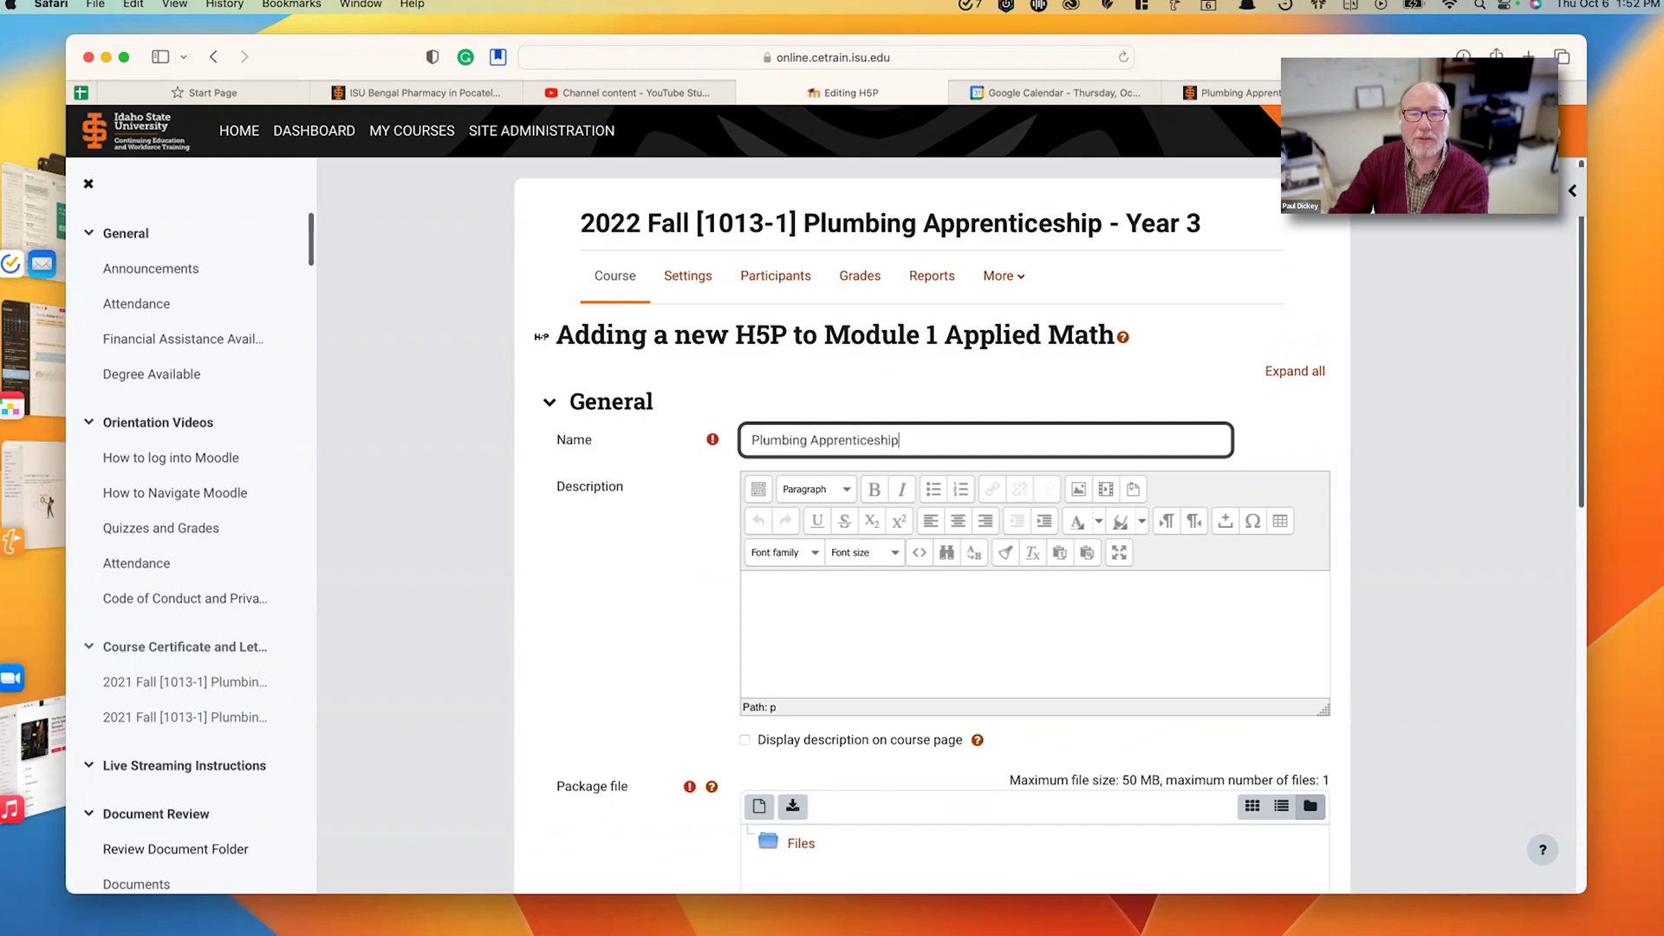
{"action": "type", "text": " Years 3-4 Lecture 09/21/22"}
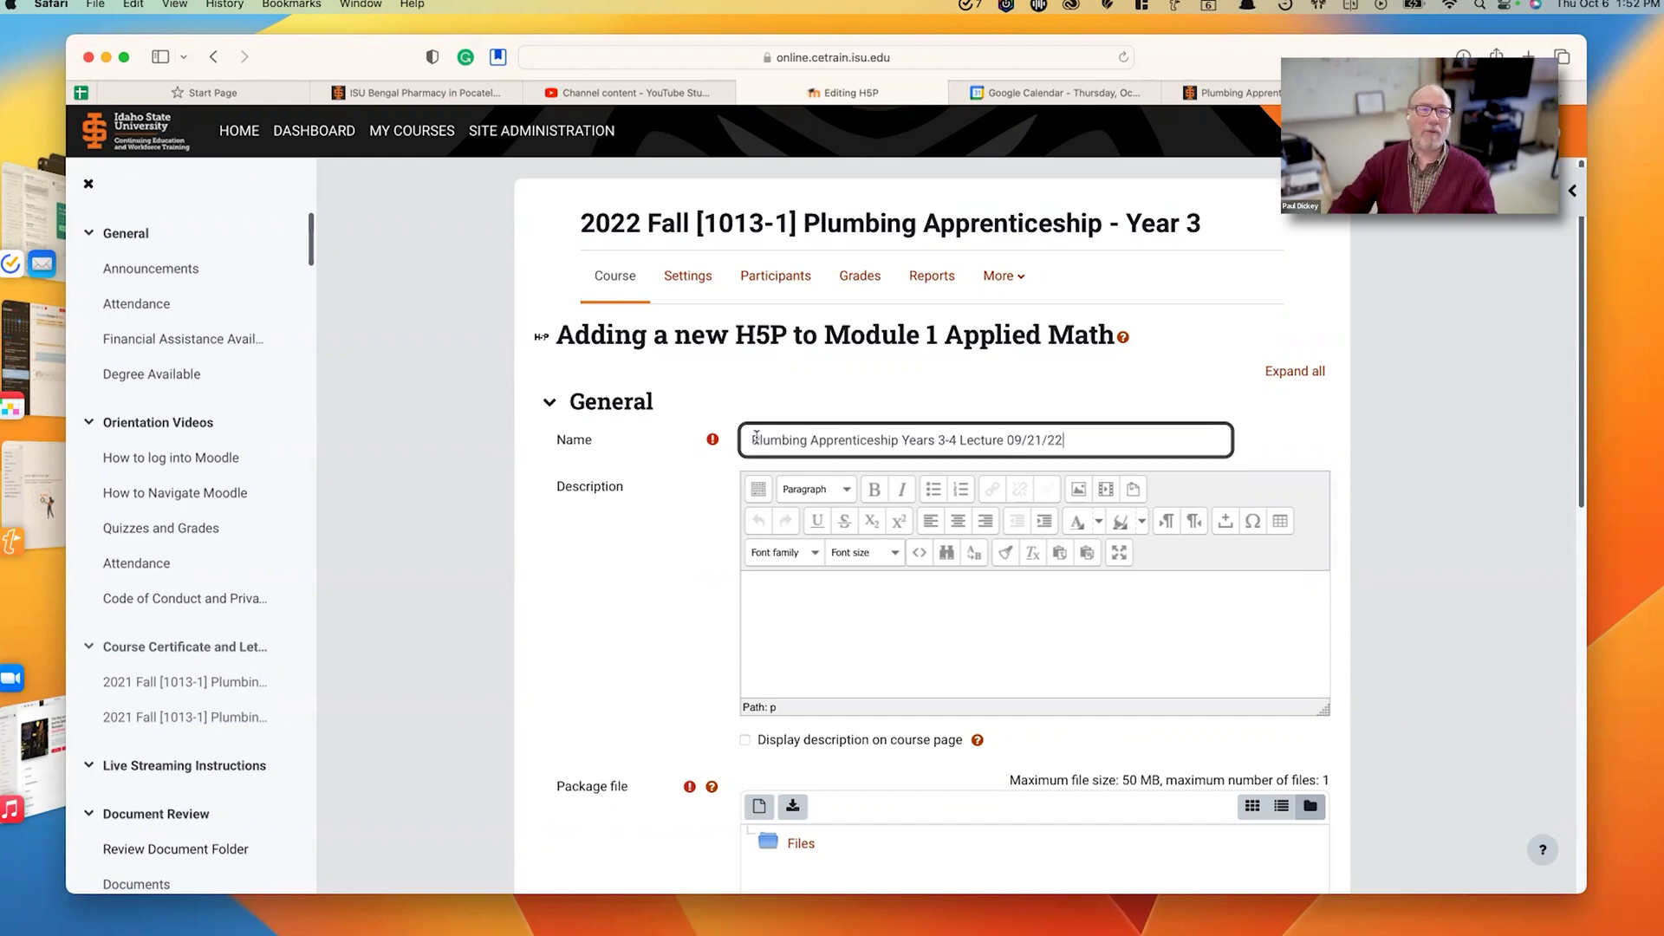
- Copy the YouTube Studio shareable link for the Plumbing Apprenticeship Lecture 3-4 9/21/22 stream
{"action": "left_click", "coordinate": [646, 95]}
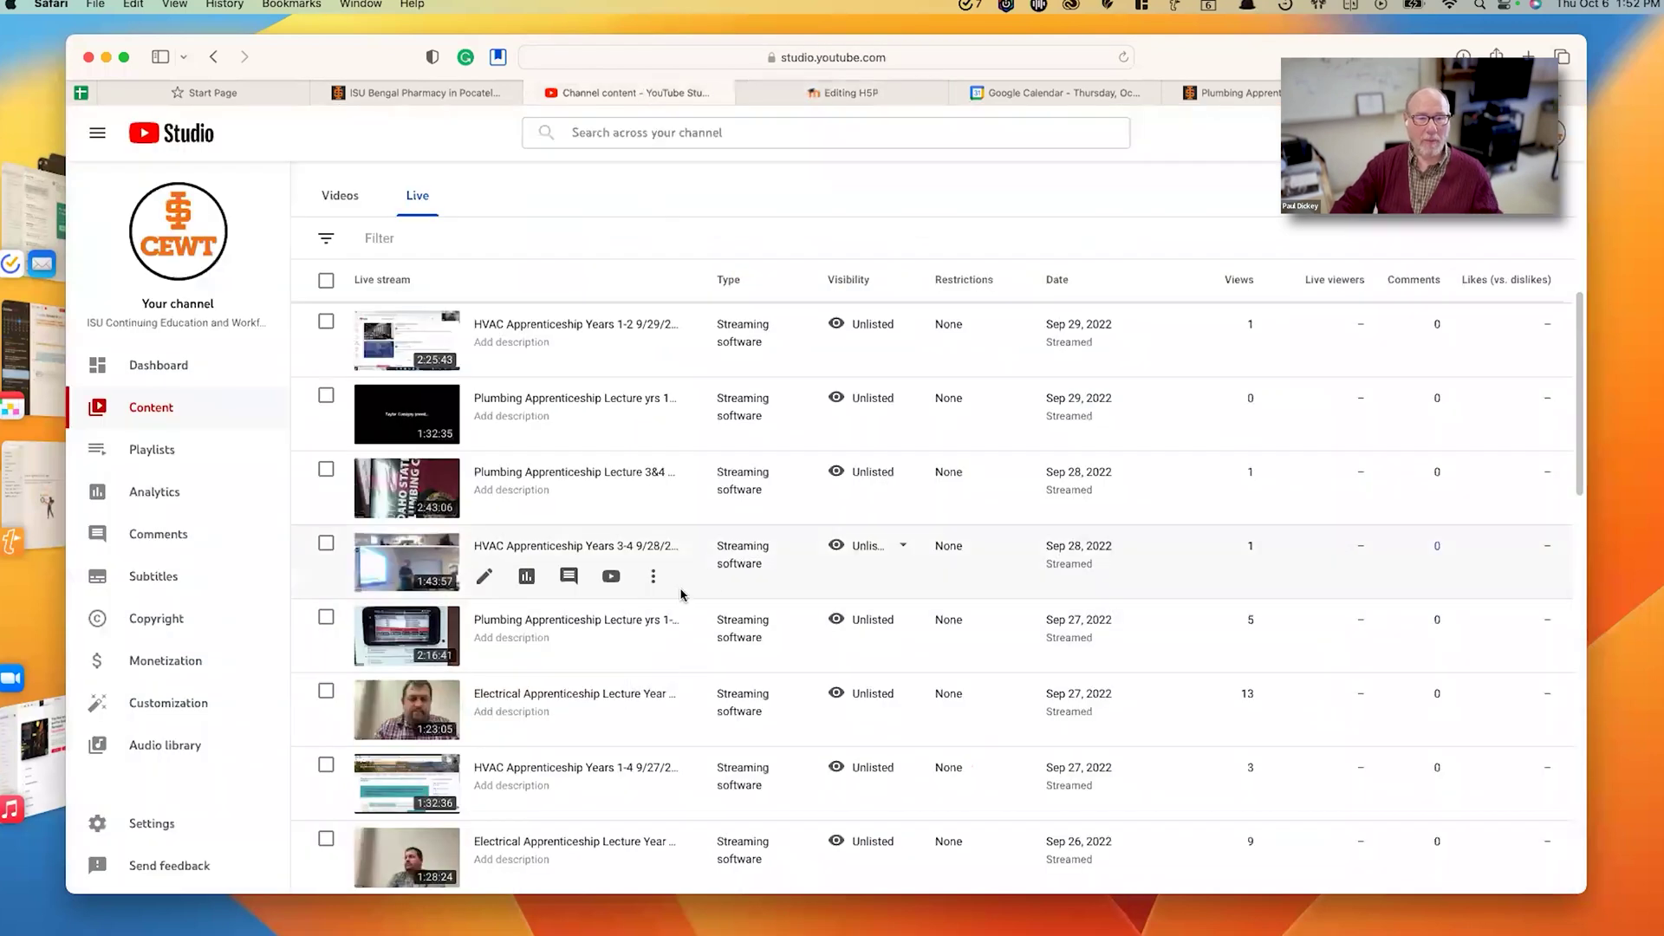
{"action": "scroll", "coordinate": [681, 600], "scroll_direction": "down", "scroll_amount": 1}
{"action": "scroll", "coordinate": [668, 555], "scroll_direction": "up", "scroll_amount": 2}
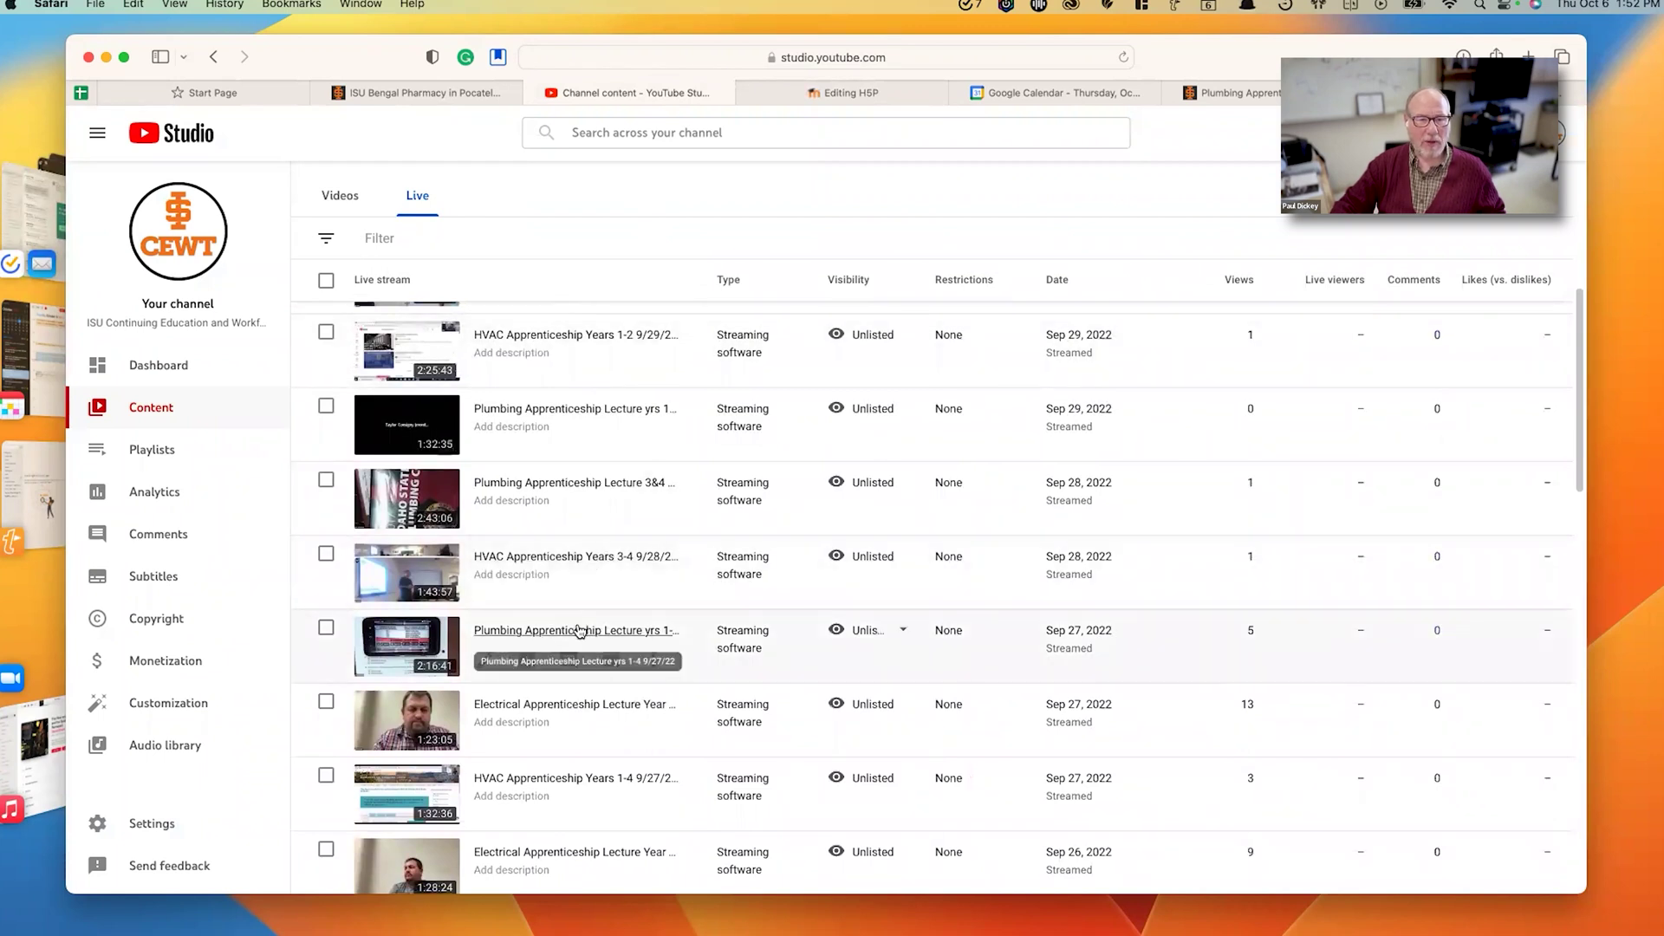
{"action": "scroll", "coordinate": [569, 694], "scroll_direction": "down", "scroll_amount": 5}
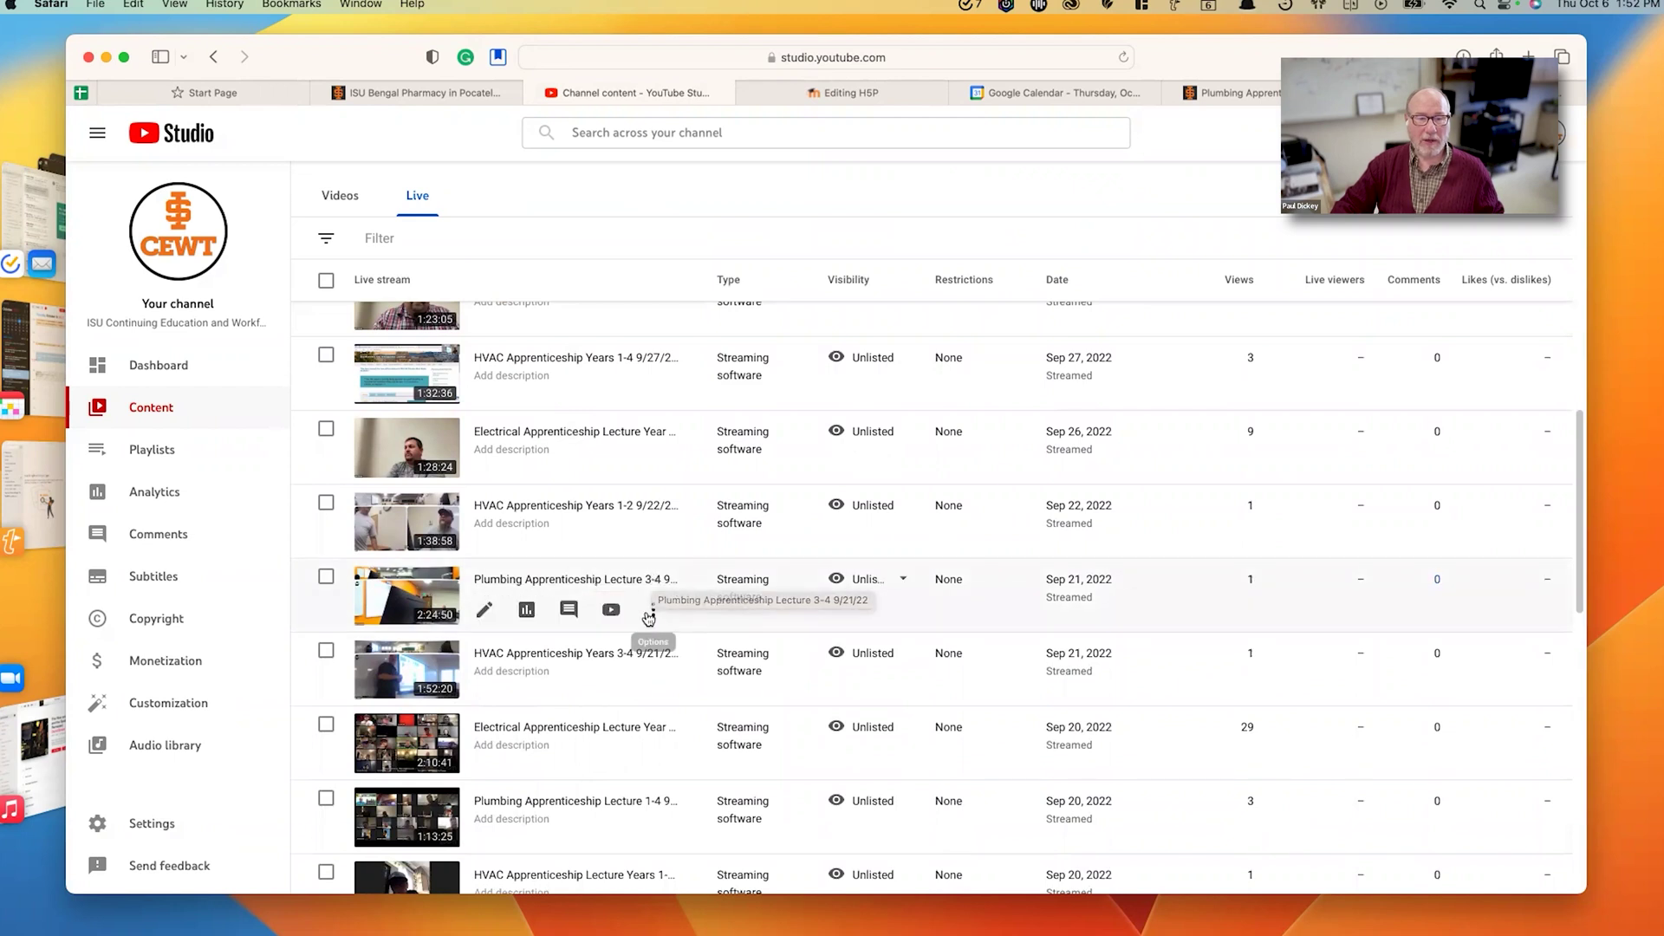
{"action": "left_click", "coordinate": [651, 614]}
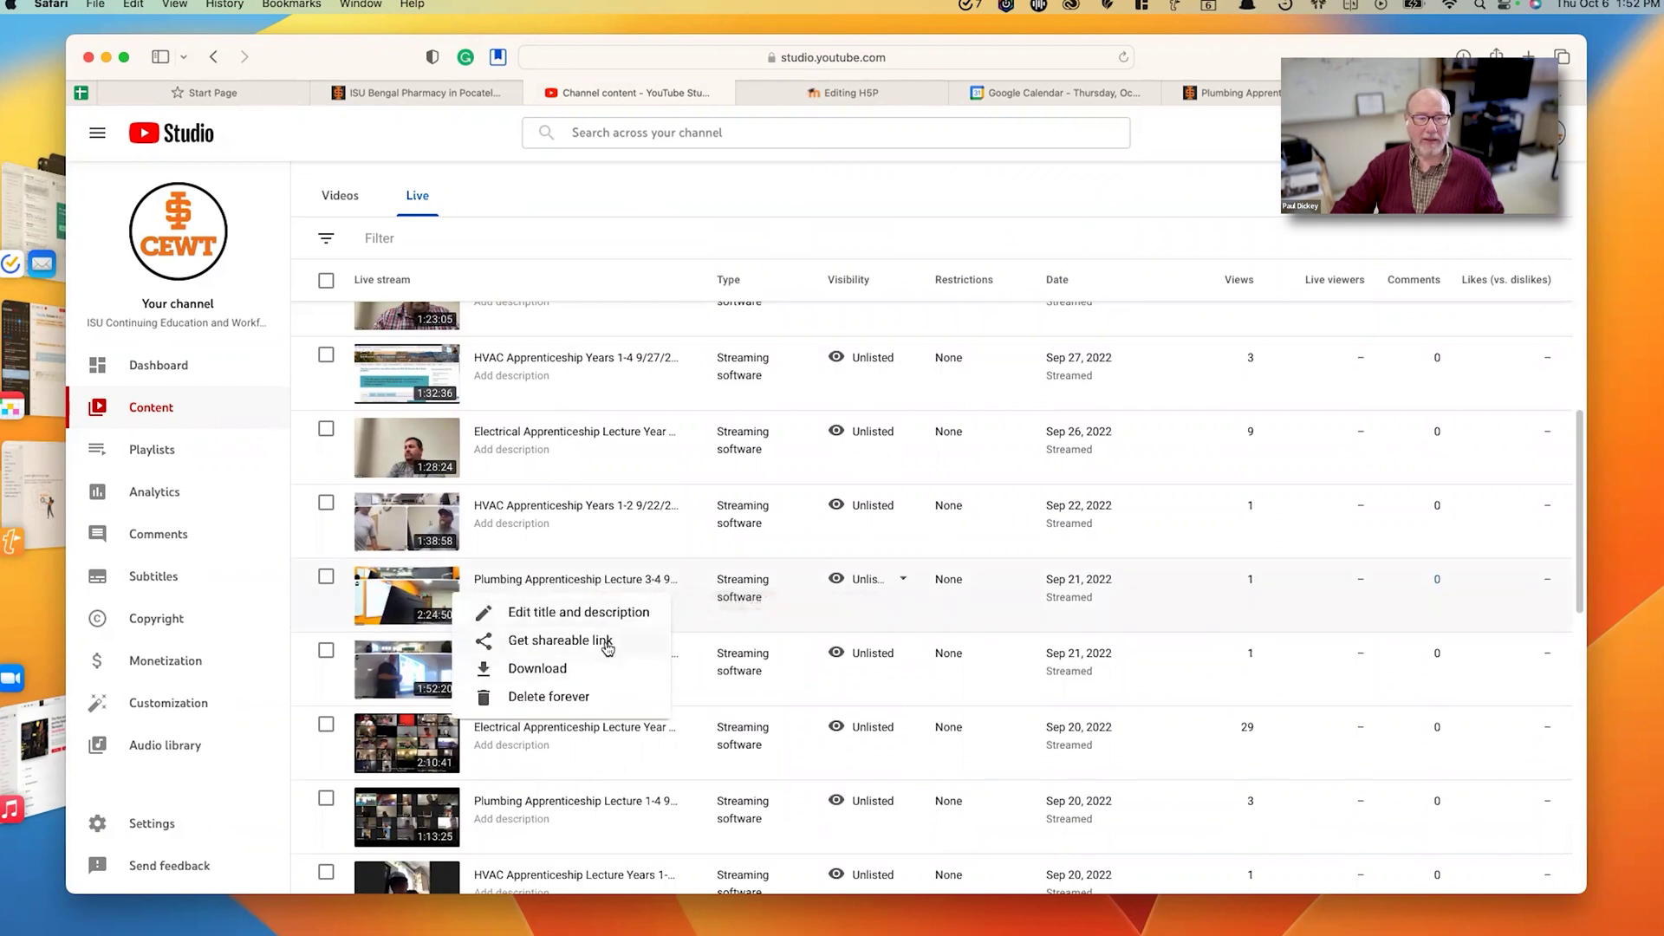
{"action": "left_click", "coordinate": [604, 641]}
{"action": "mouse_move", "coordinate": [867, 685]}
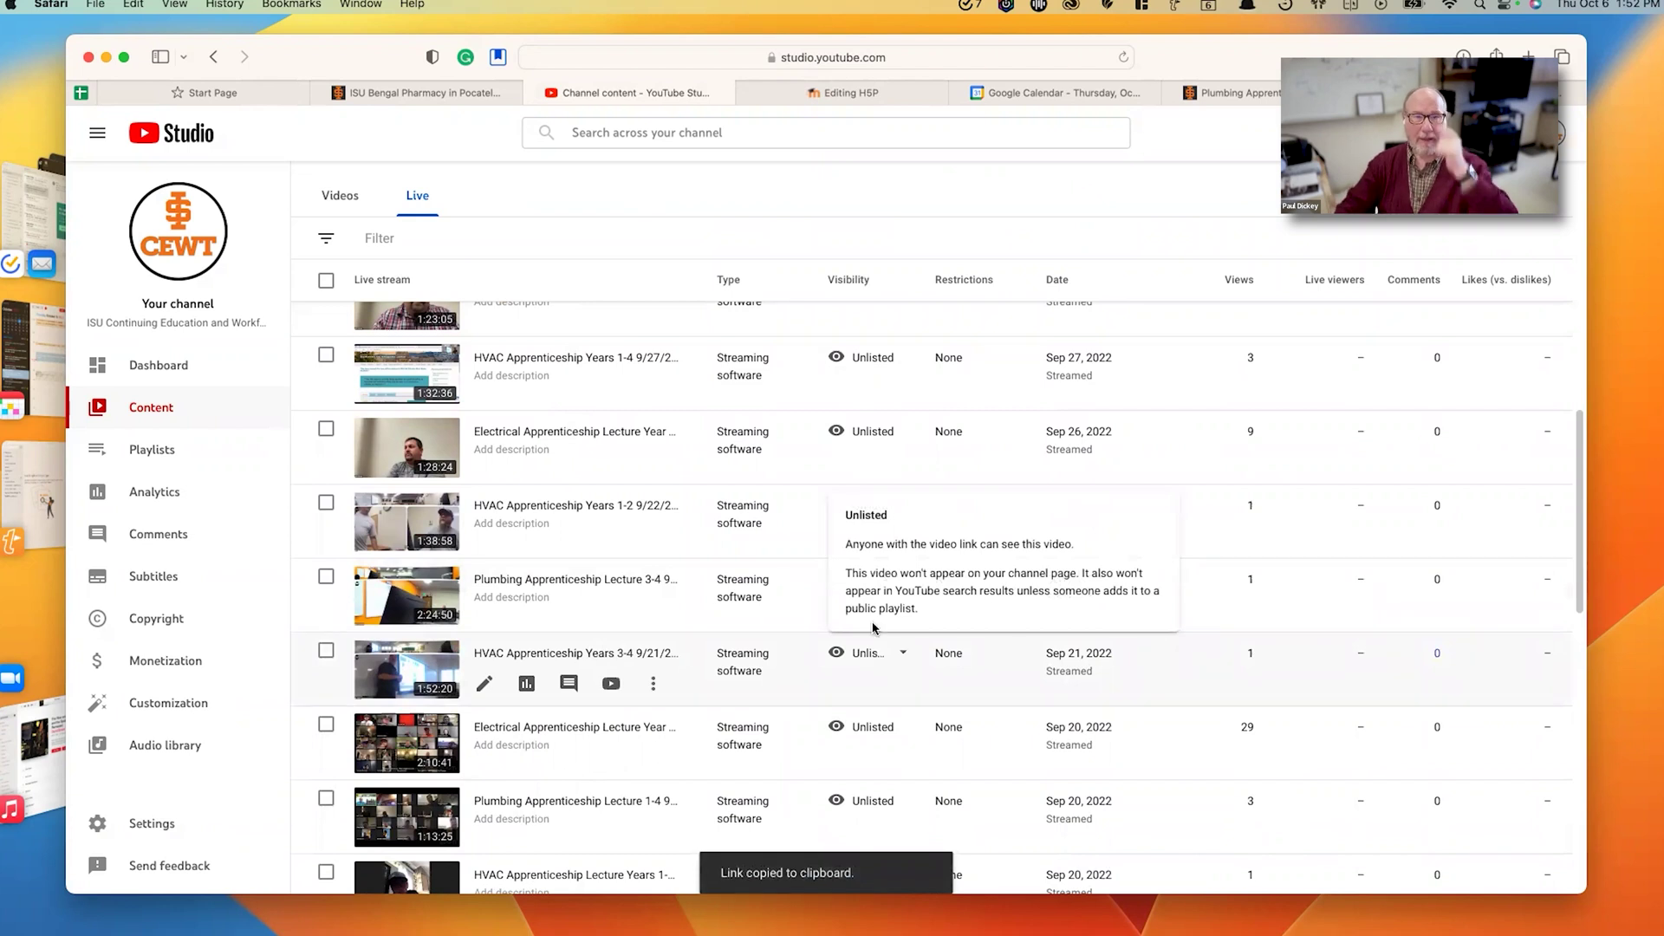
{"action": "left_click", "coordinate": [891, 91]}
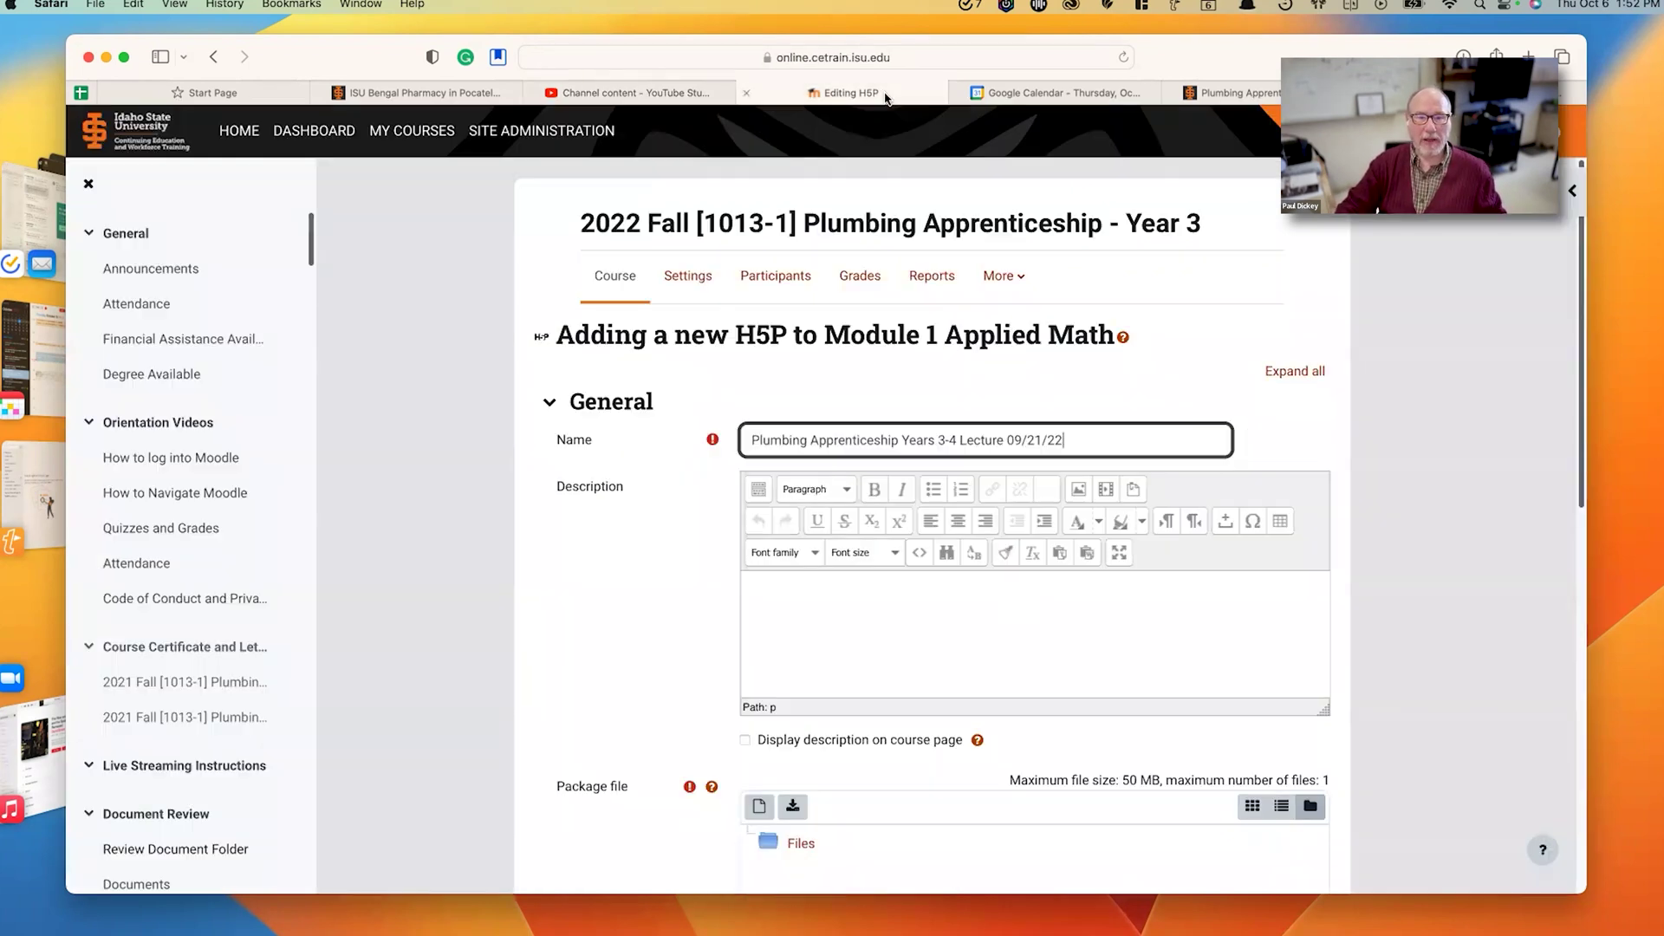
- Open the Year 3 course's content bank in a new tab from the Package file section
{"action": "scroll", "coordinate": [982, 642], "scroll_direction": "down", "scroll_amount": 3}
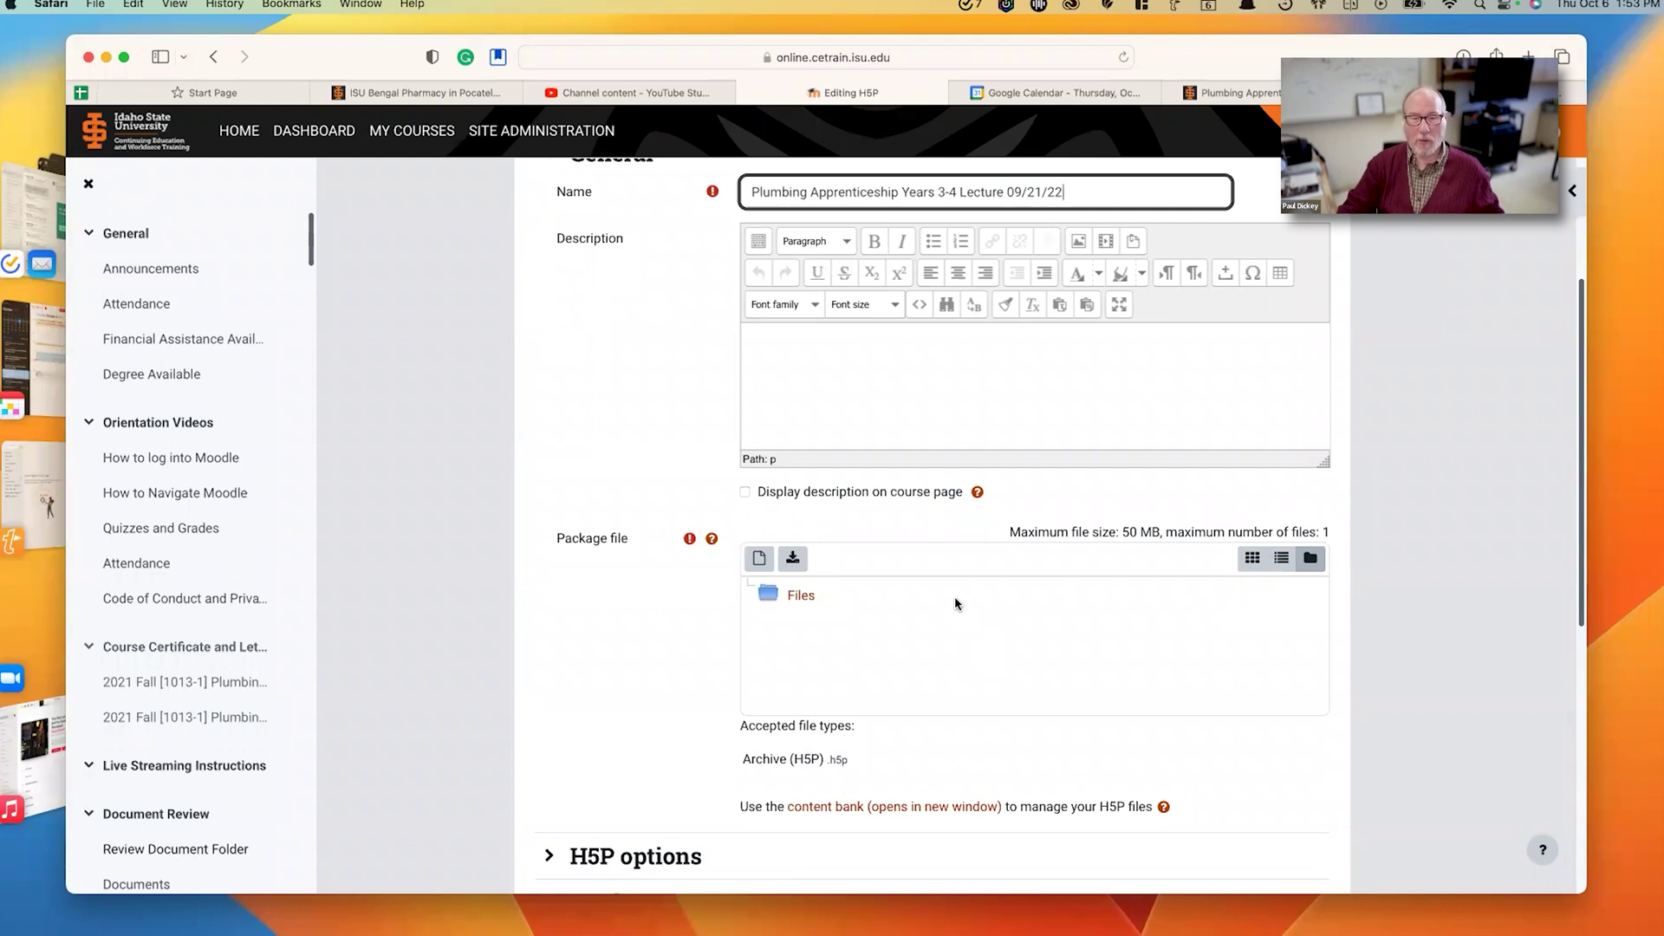
{"action": "left_click", "coordinate": [828, 807]}
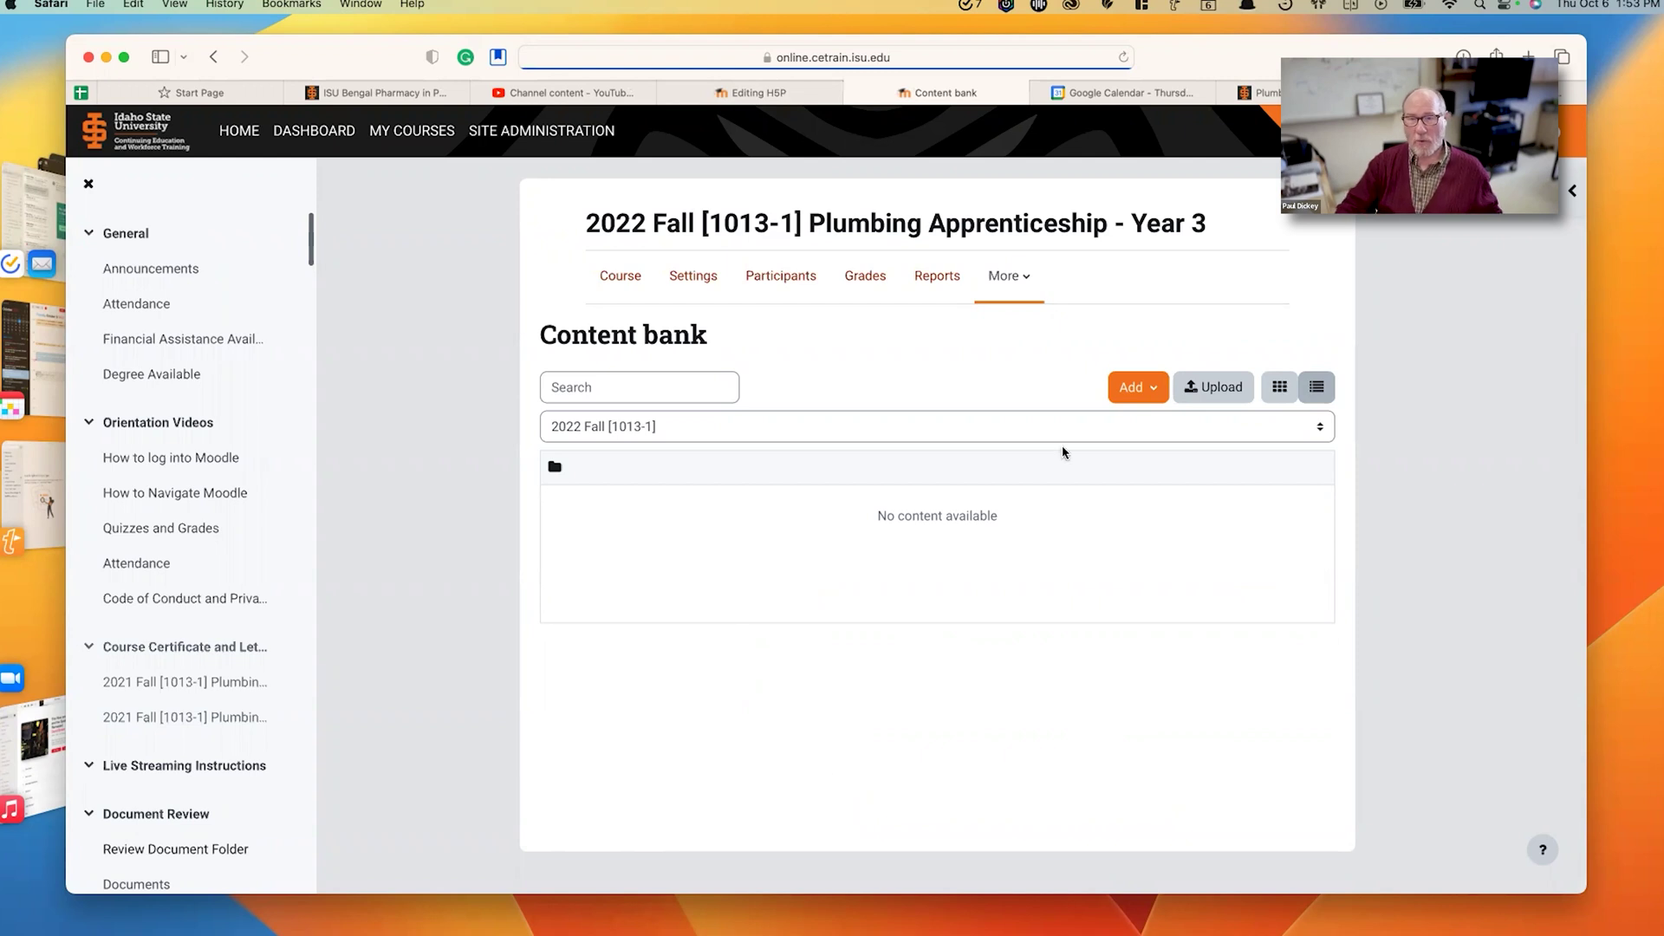
- Create a new Interactive Video item from the content bank's H5P Add list
{"action": "left_click", "coordinate": [1129, 389]}
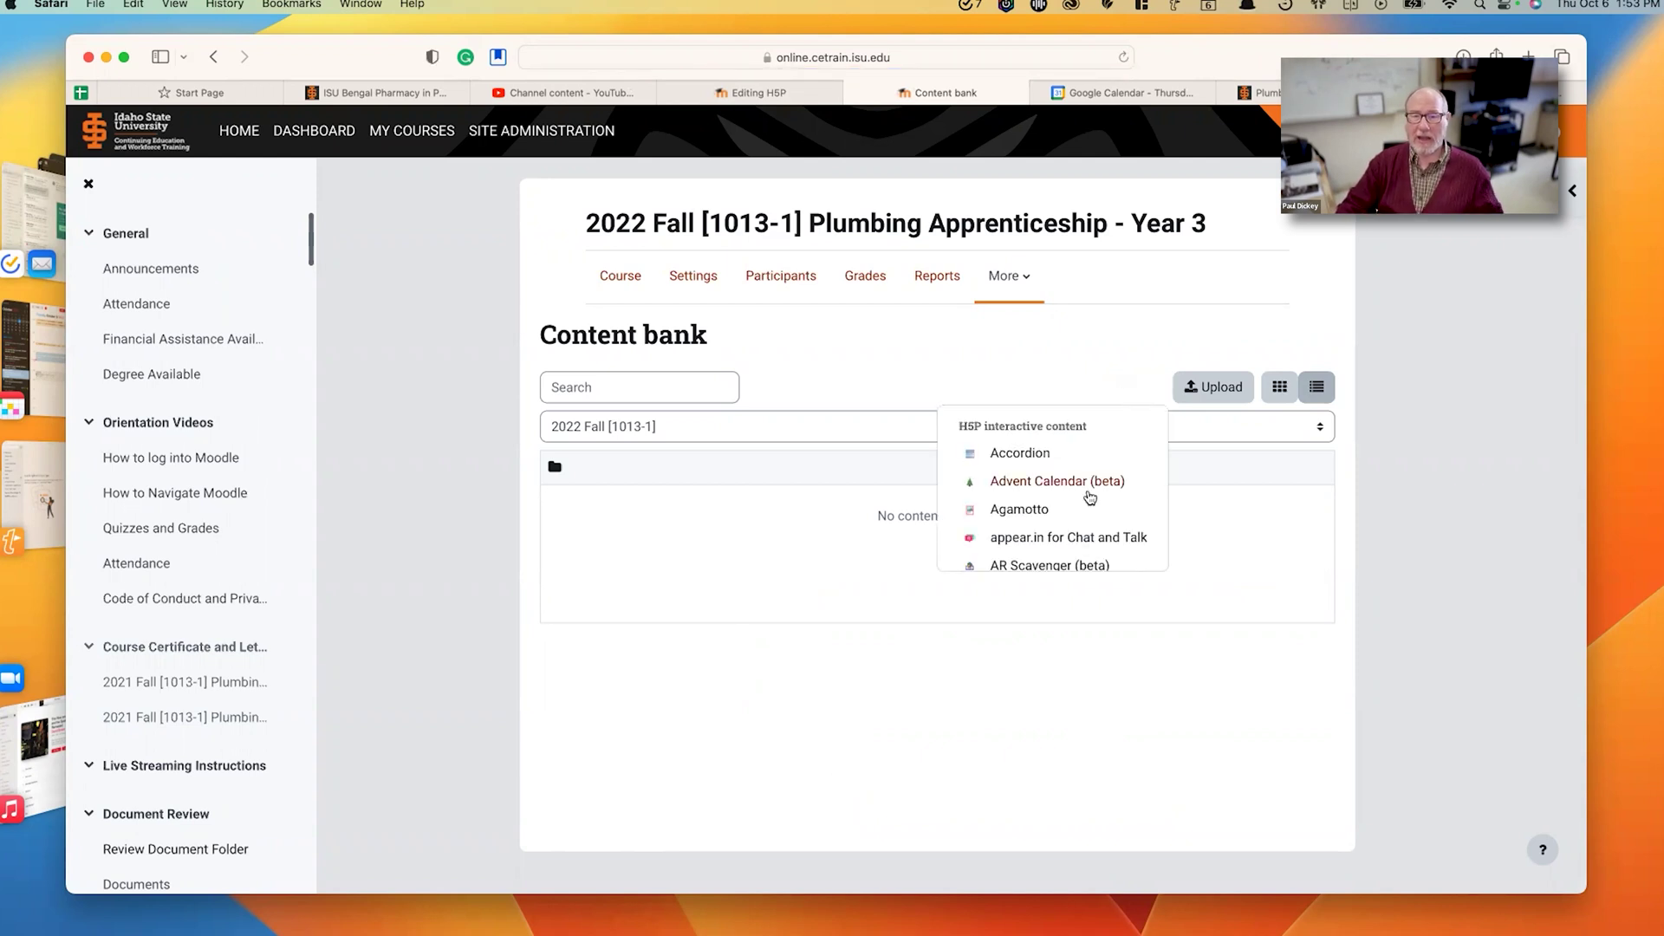
{"action": "scroll", "coordinate": [1090, 496], "scroll_direction": "down", "scroll_amount": 4}
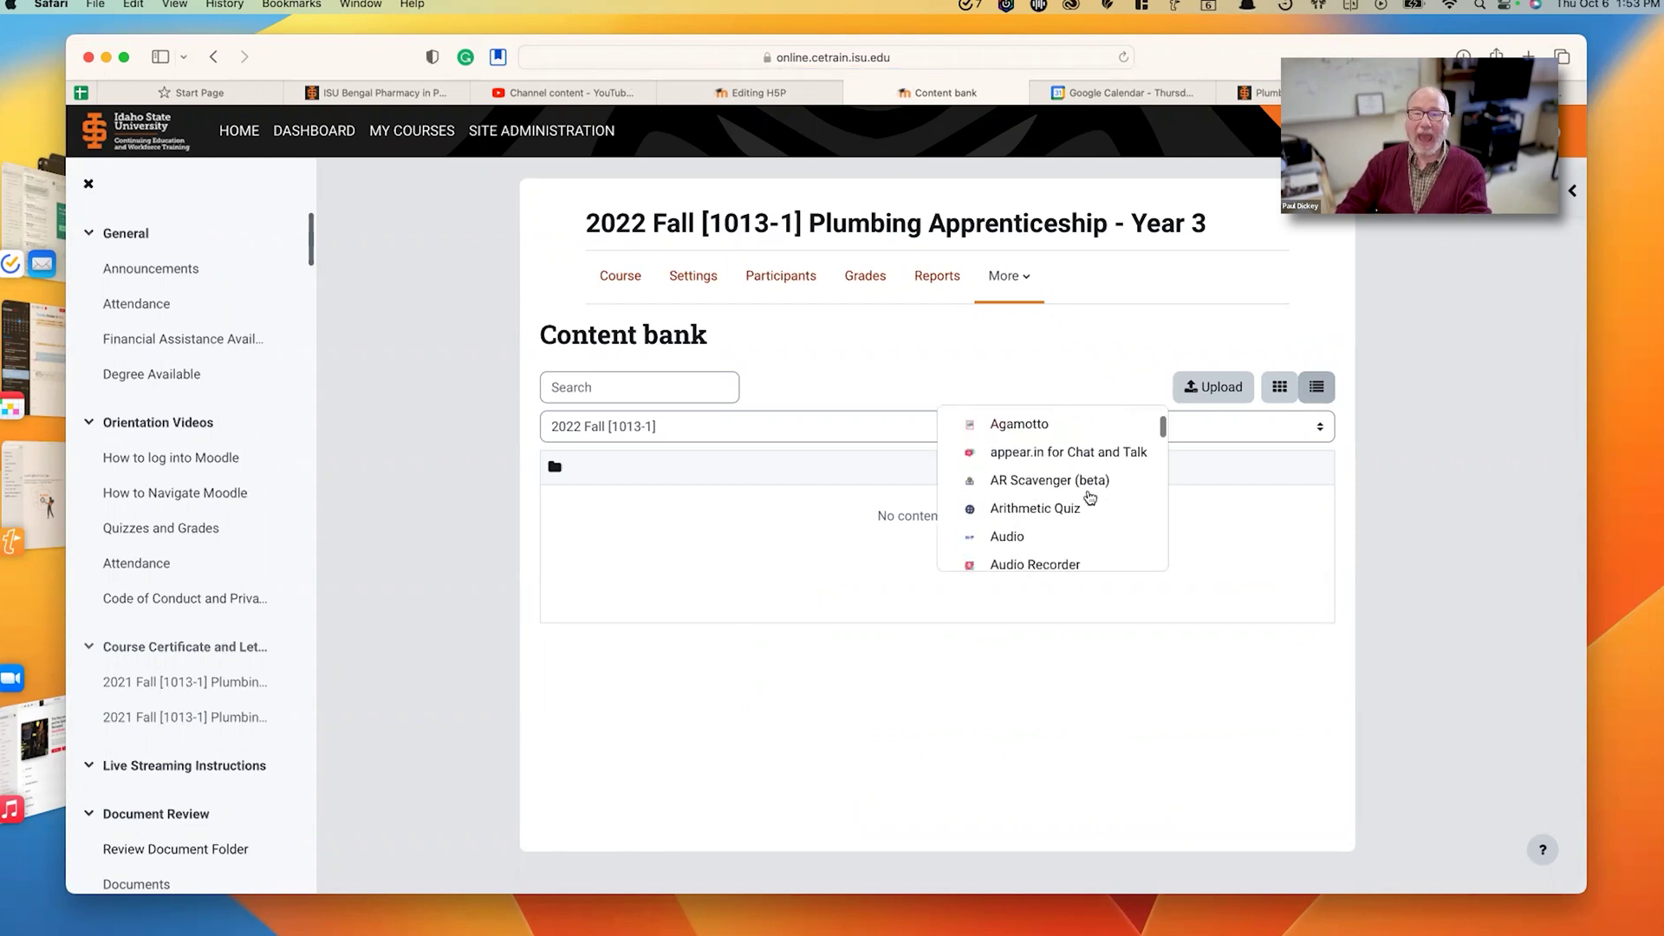
{"action": "scroll", "coordinate": [1090, 496], "scroll_direction": "down", "scroll_amount": 5}
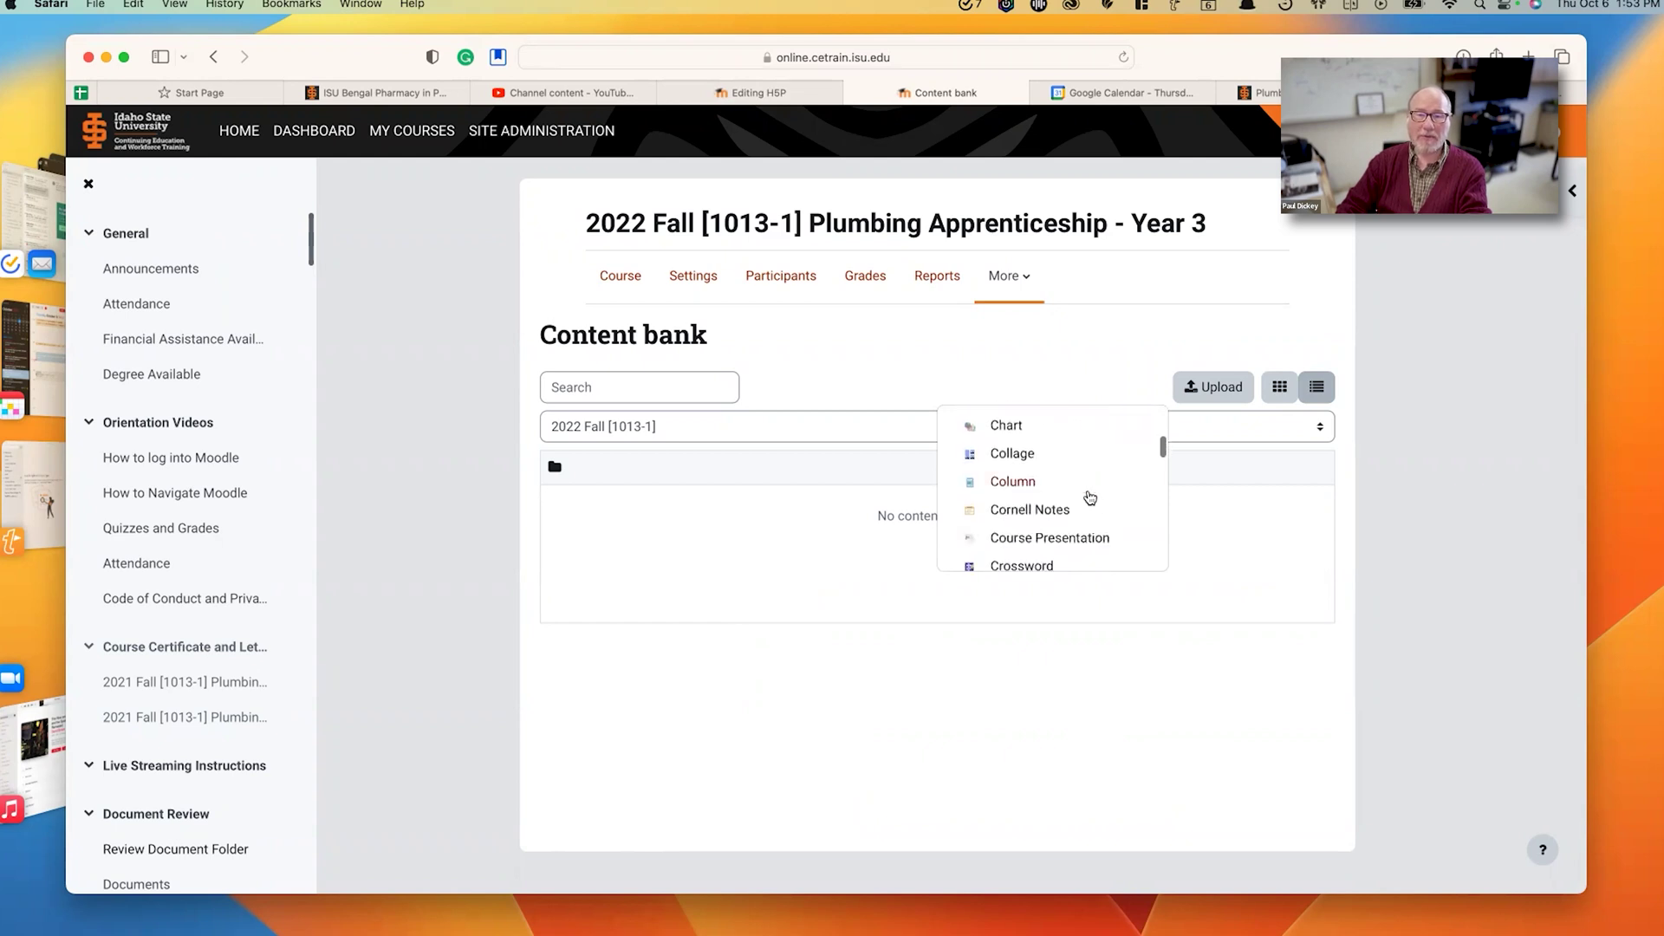
{"action": "scroll", "coordinate": [1089, 496], "scroll_direction": "down", "scroll_amount": 6}
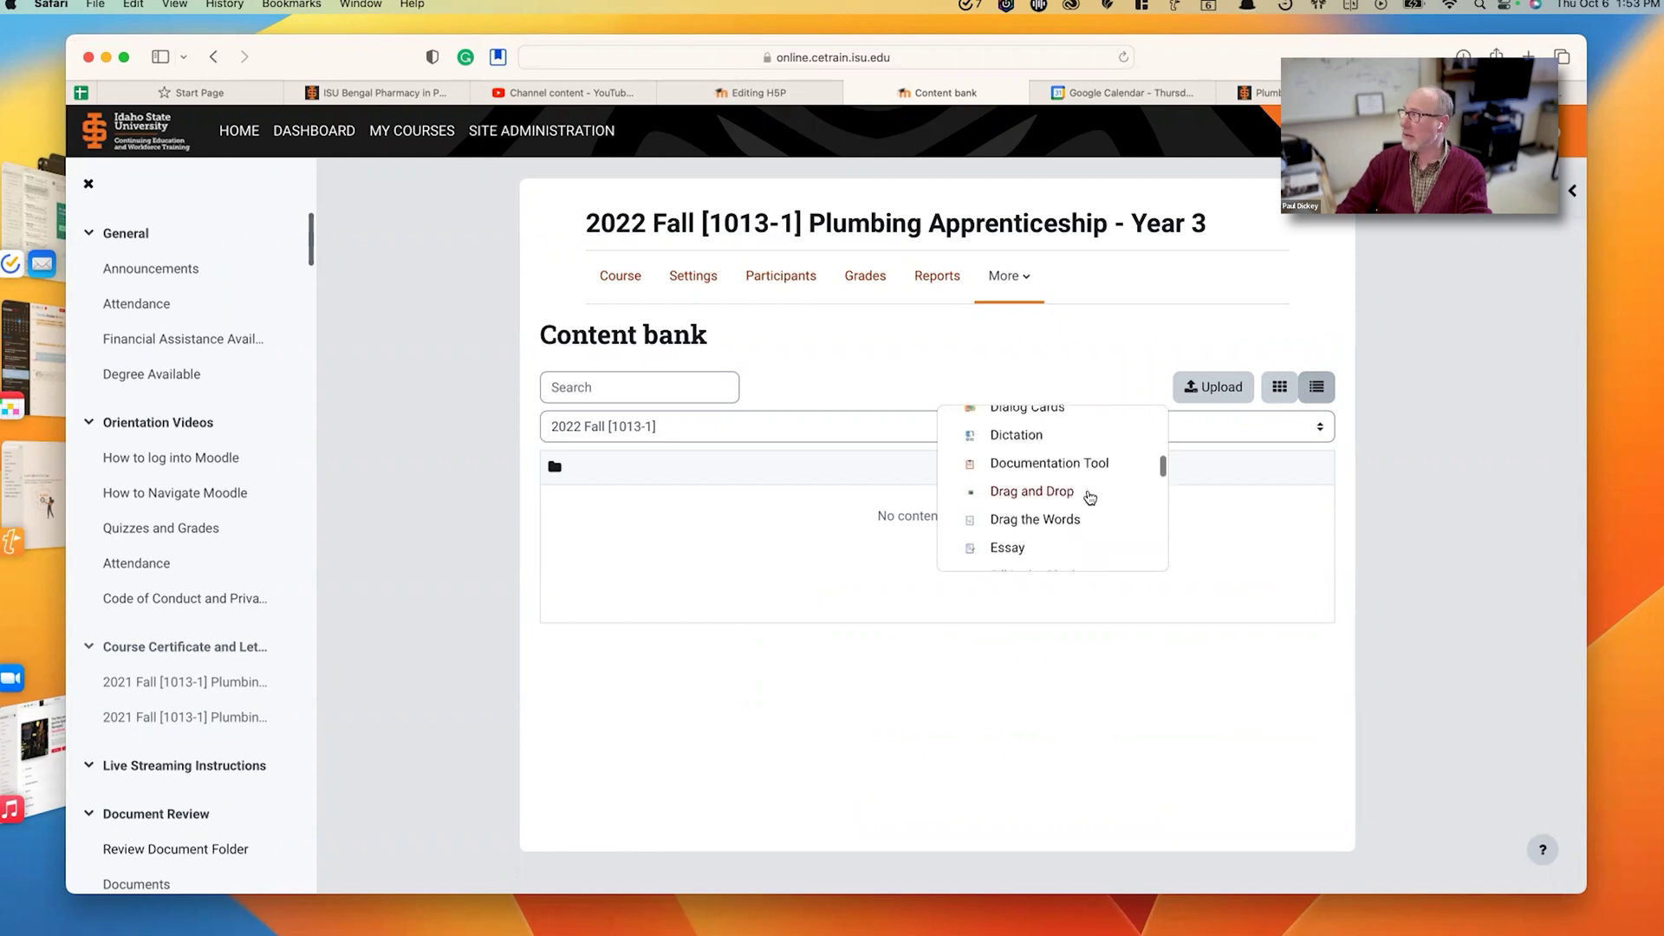
{"action": "scroll", "coordinate": [1075, 478], "scroll_direction": "down", "scroll_amount": 4}
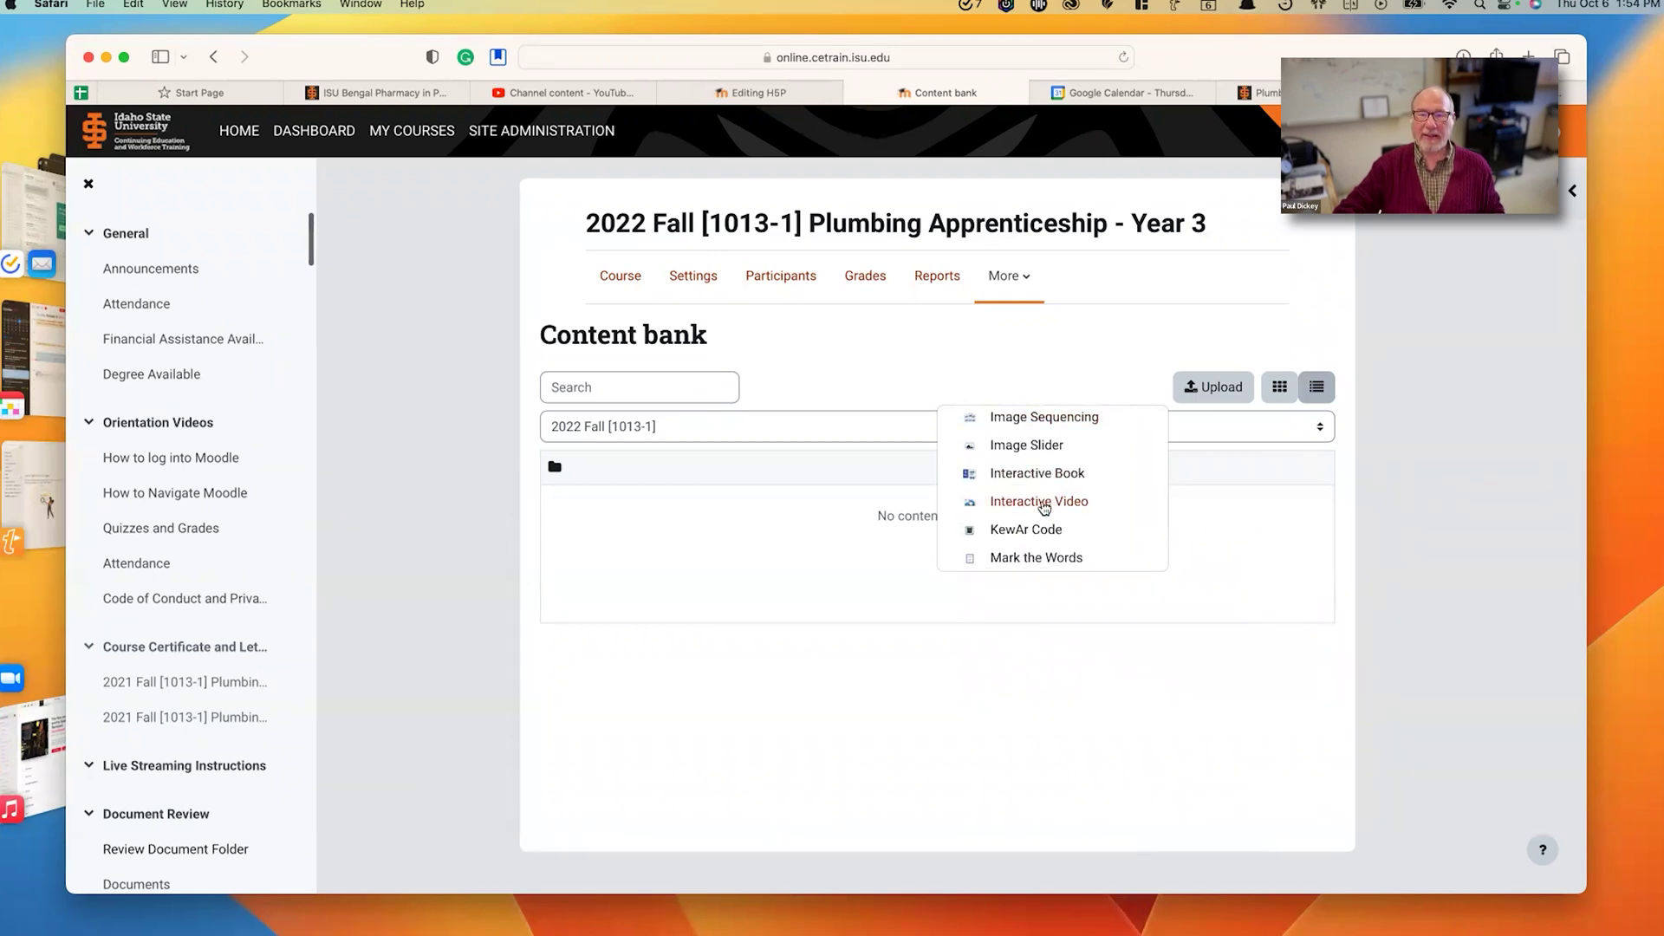
{"action": "left_click", "coordinate": [1050, 503]}
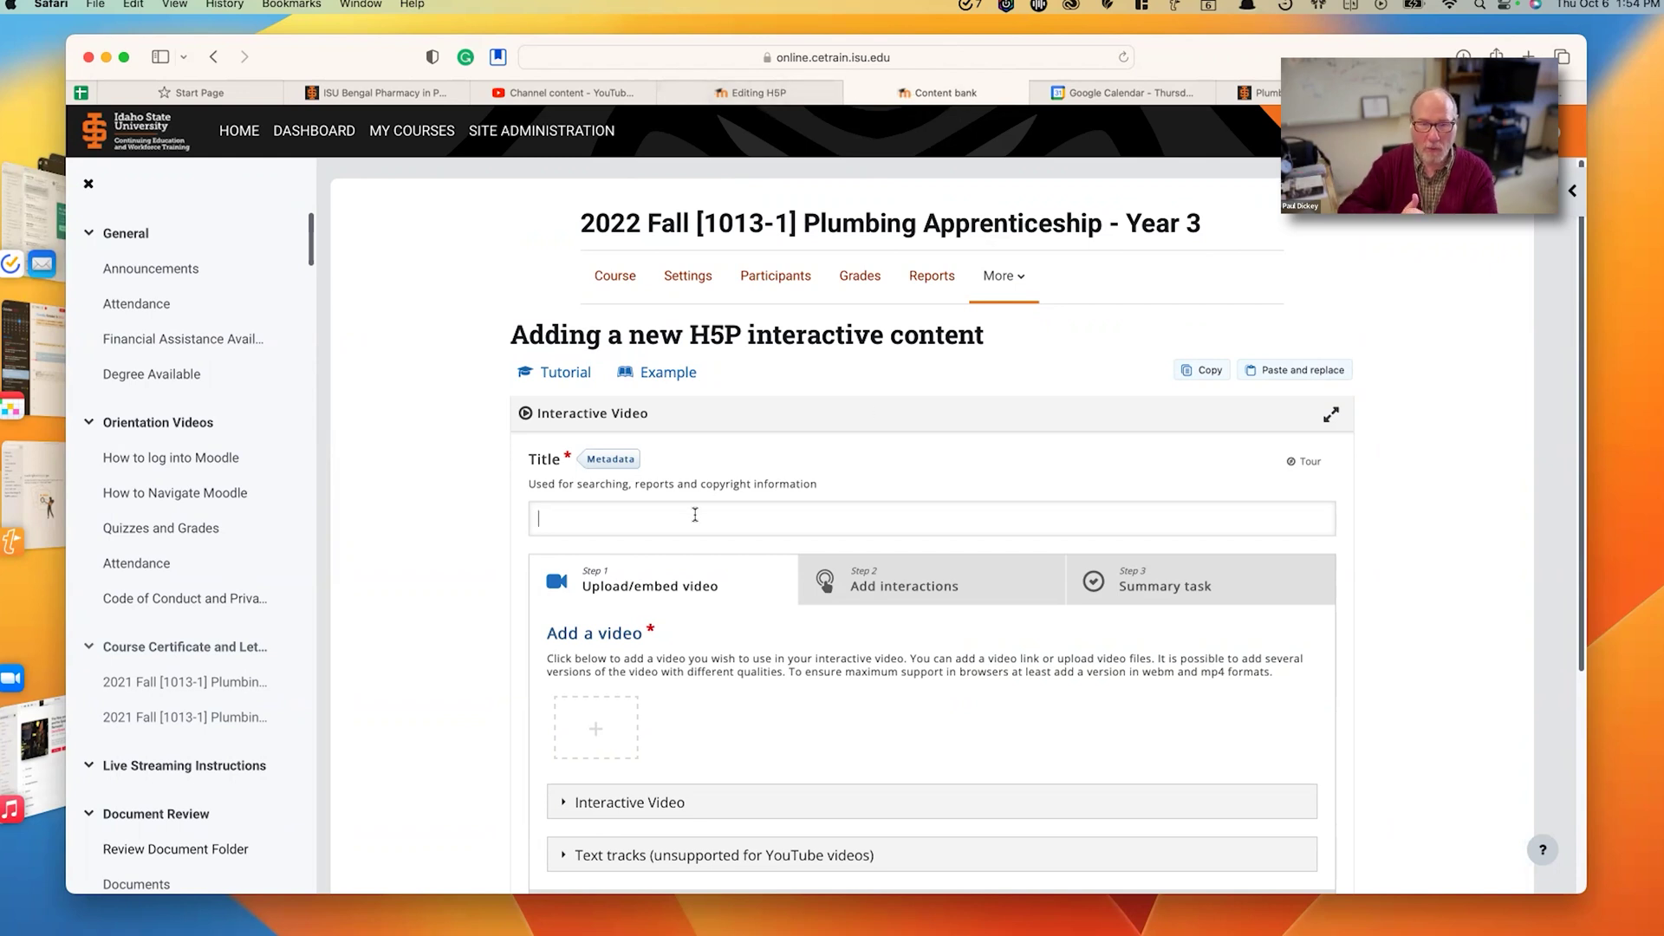
- Title the Interactive Video 'Plumbing Apprenticeship Years 3-4 Lecture 09/21/22', fixing typos
{"action": "type", "text": "P"}
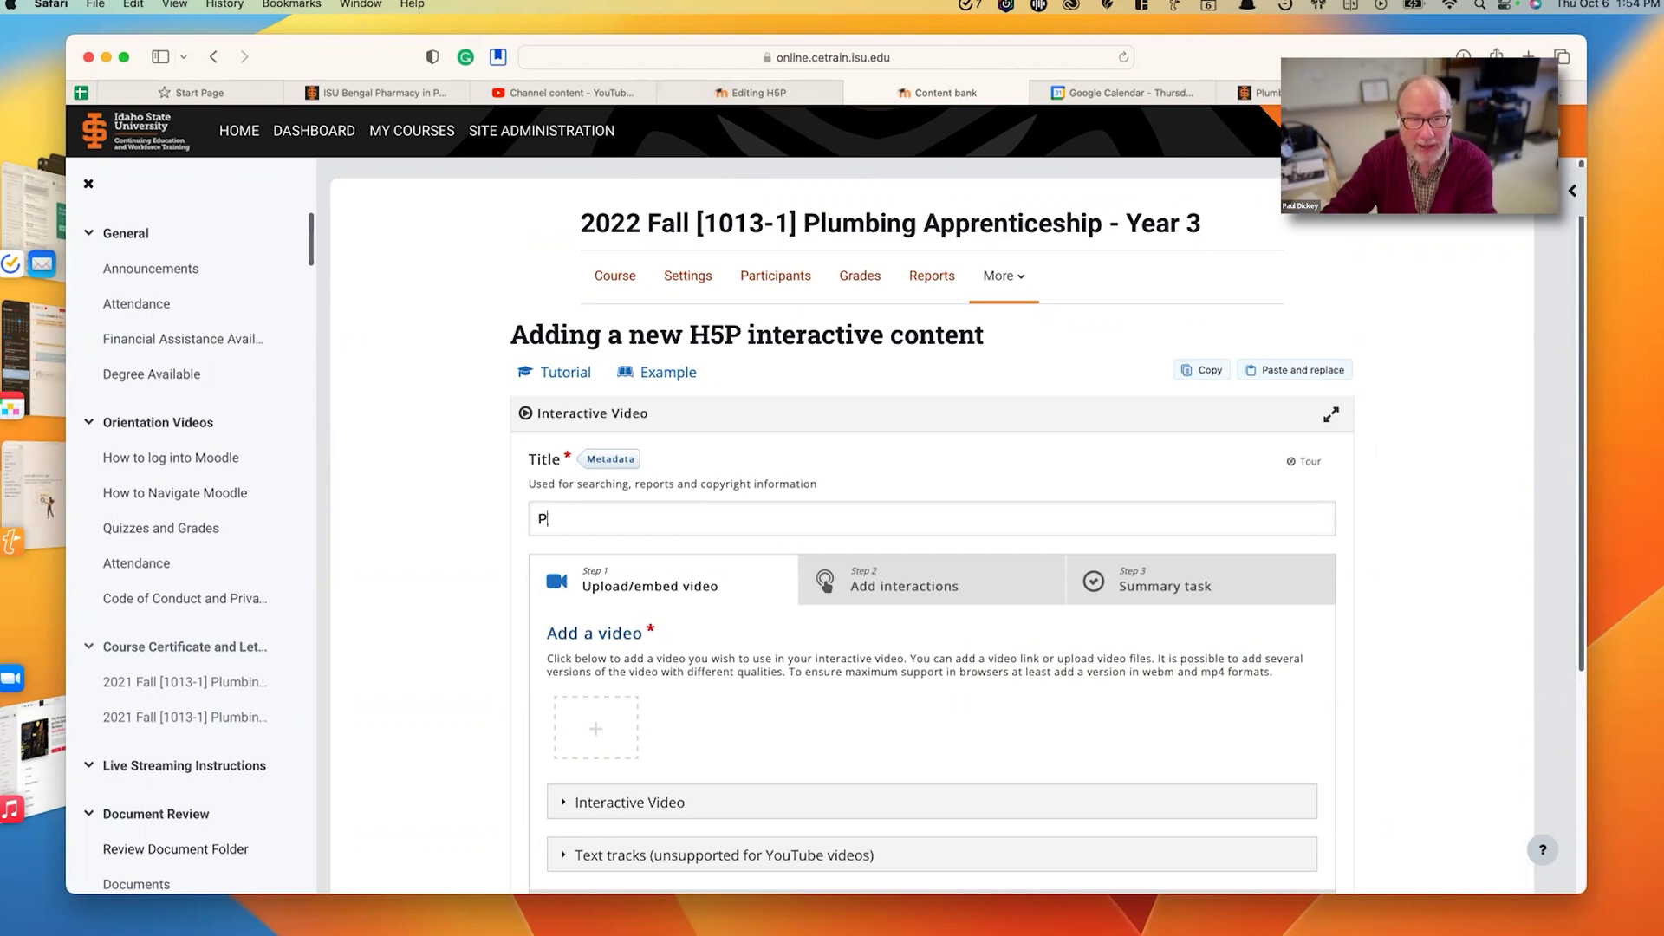
{"action": "type", "text": "lu"}
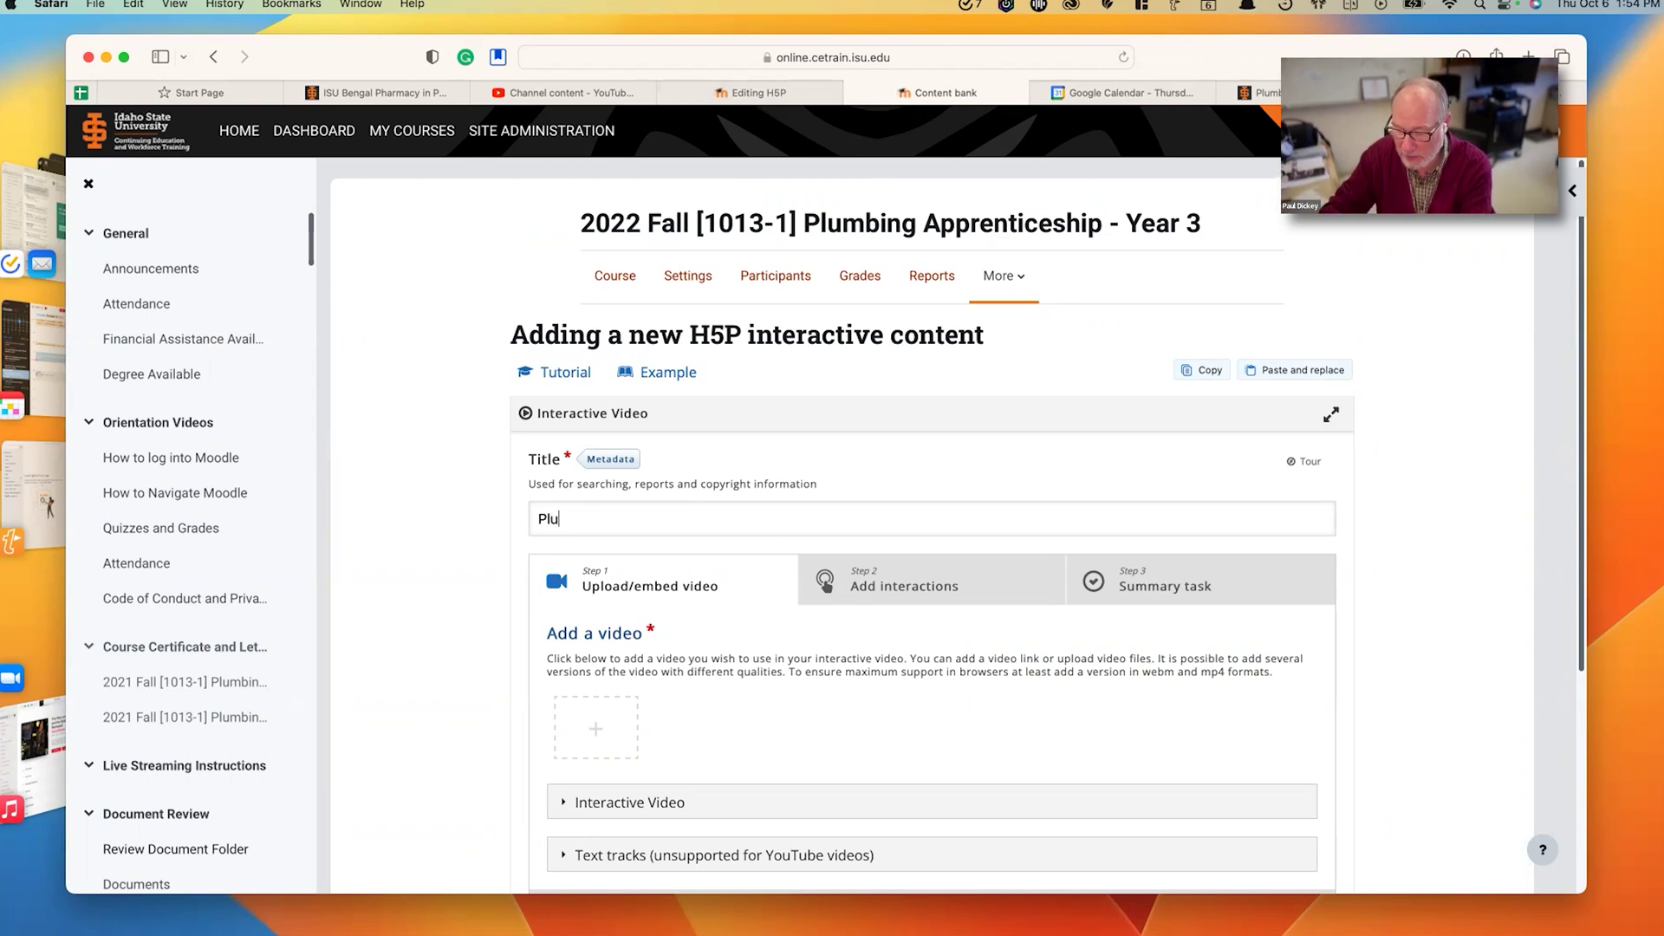
{"action": "type", "text": "mbing A"}
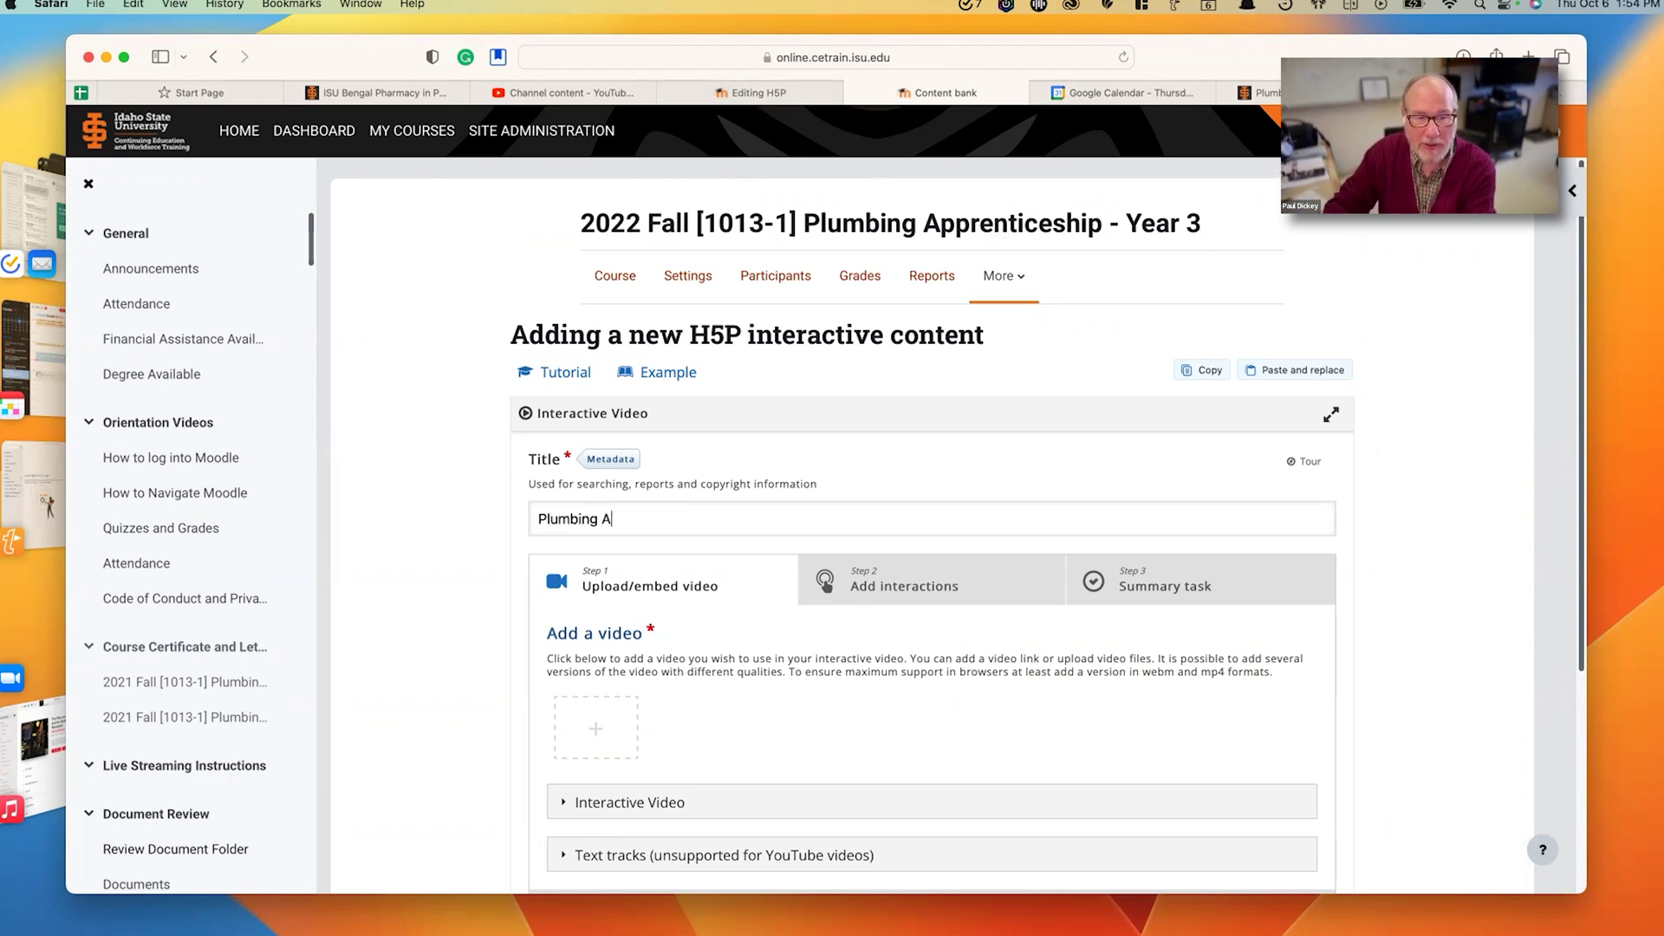
{"action": "type", "text": "pprenticeshihp"}
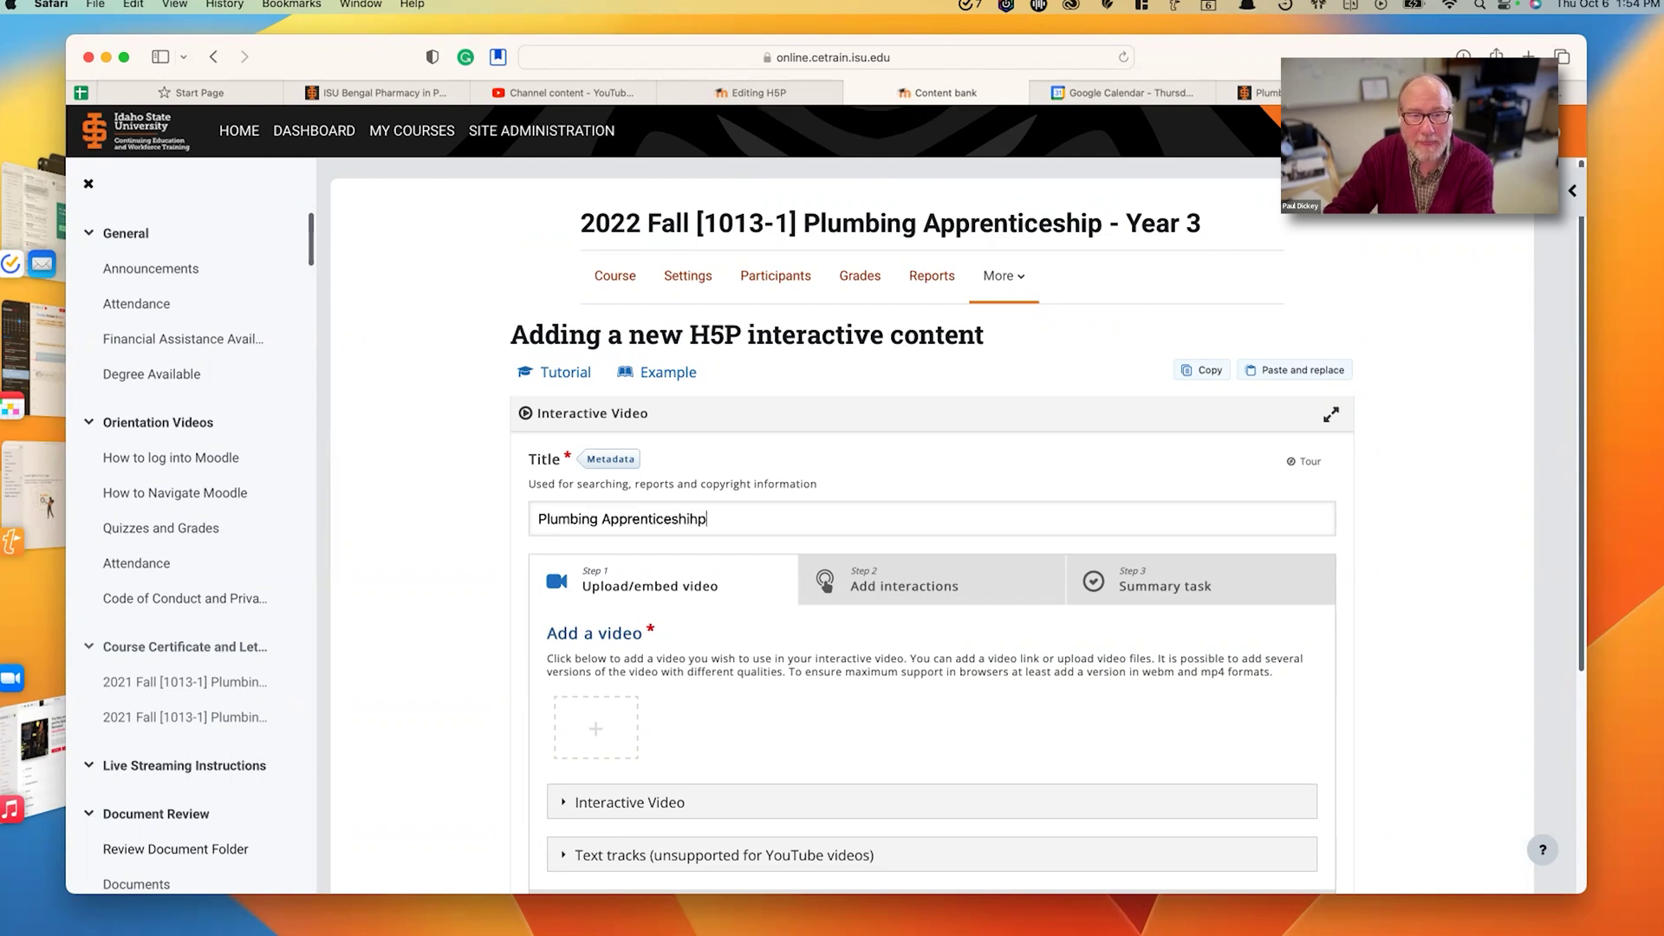
{"action": "key", "text": "BackSpace"}
{"action": "key", "text": "BackSpace"}
{"action": "type", "text": "p"}
{"action": "type", "text": "Yeasl"}
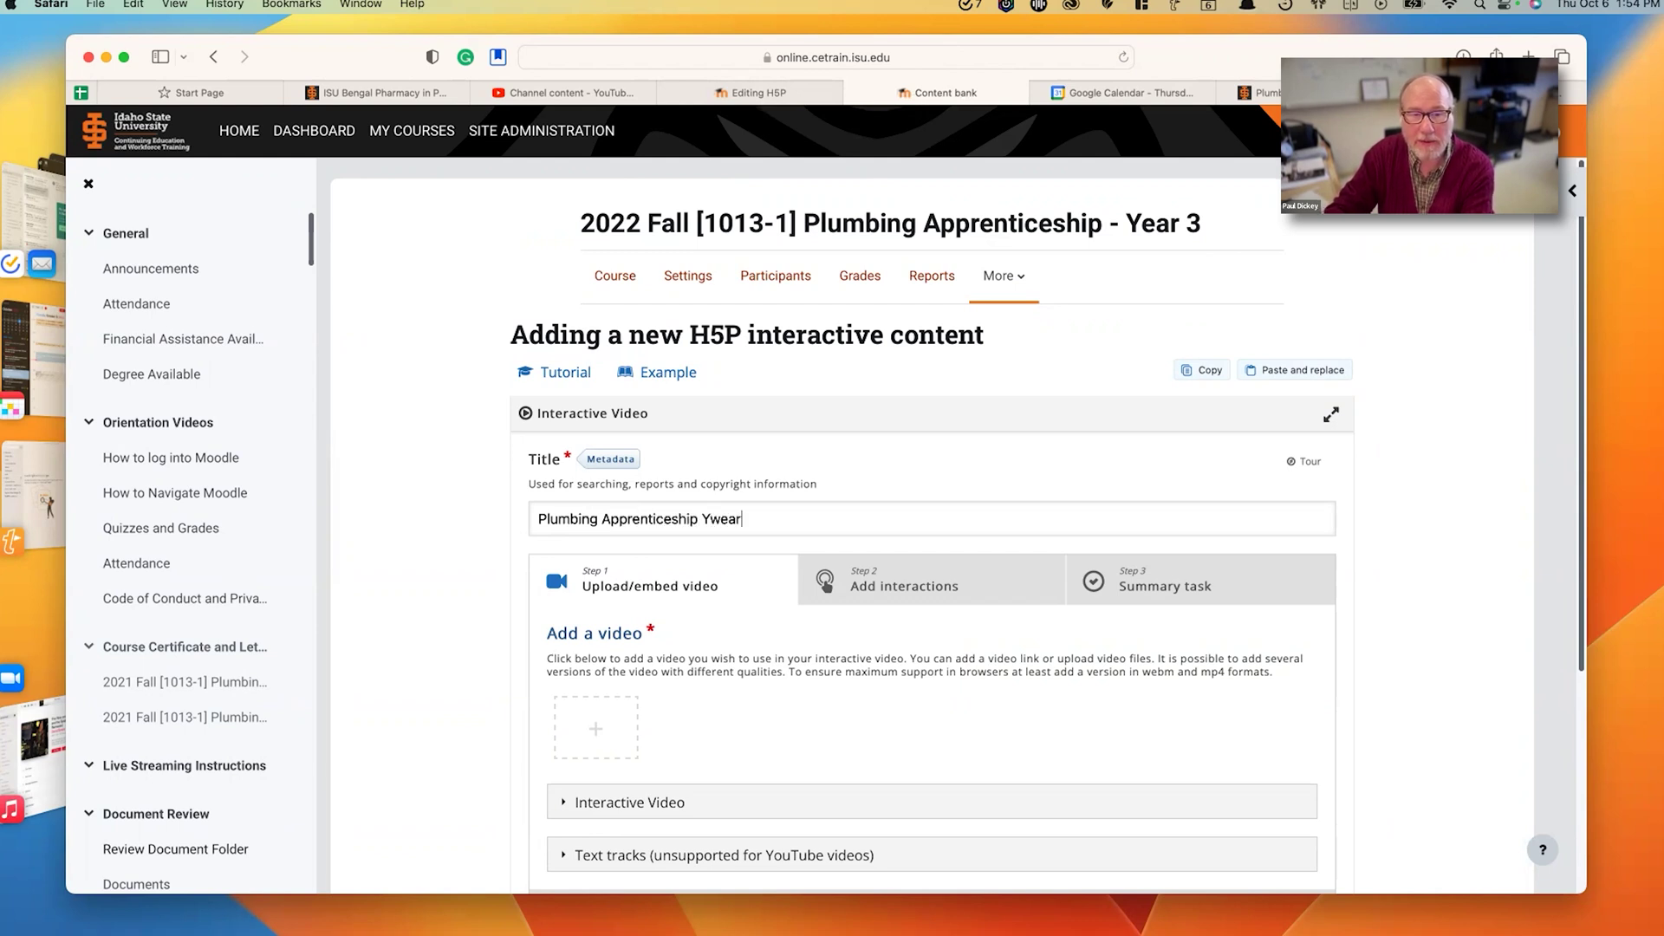
{"action": "key", "text": "BackSpace"}
{"action": "key", "text": "BackSpace"}
{"action": "key", "text": "BackSpace"}
{"action": "key", "text": "BackSpace"}
{"action": "type", "text": "ear"}
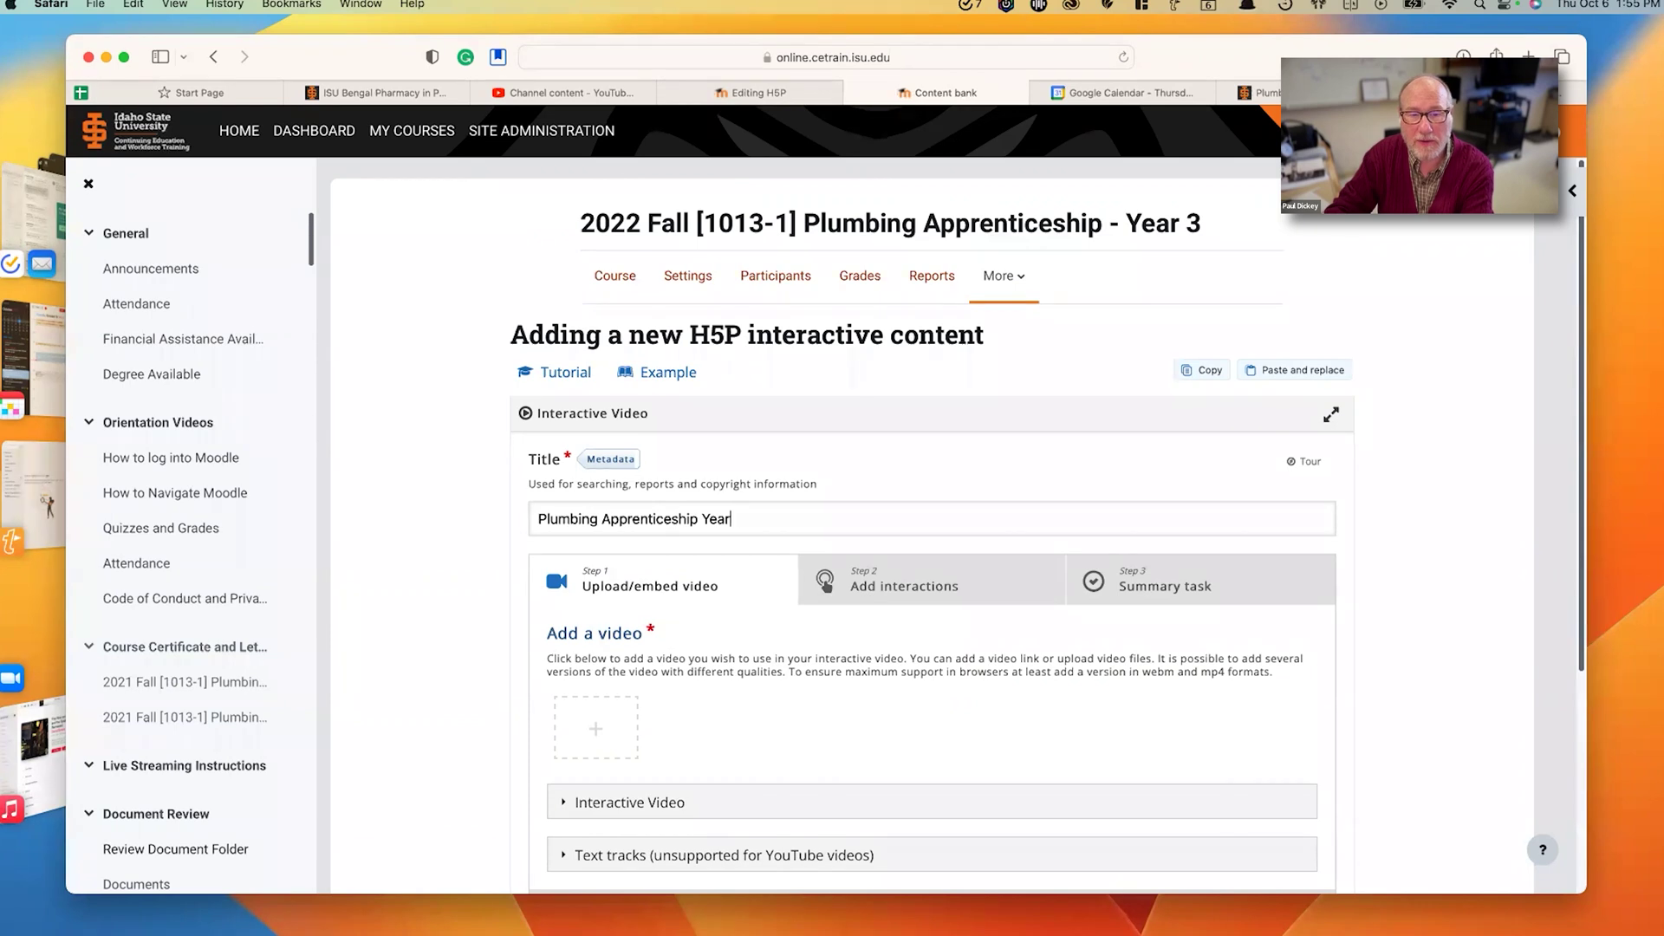
{"action": "type", "text": "s 3-"}
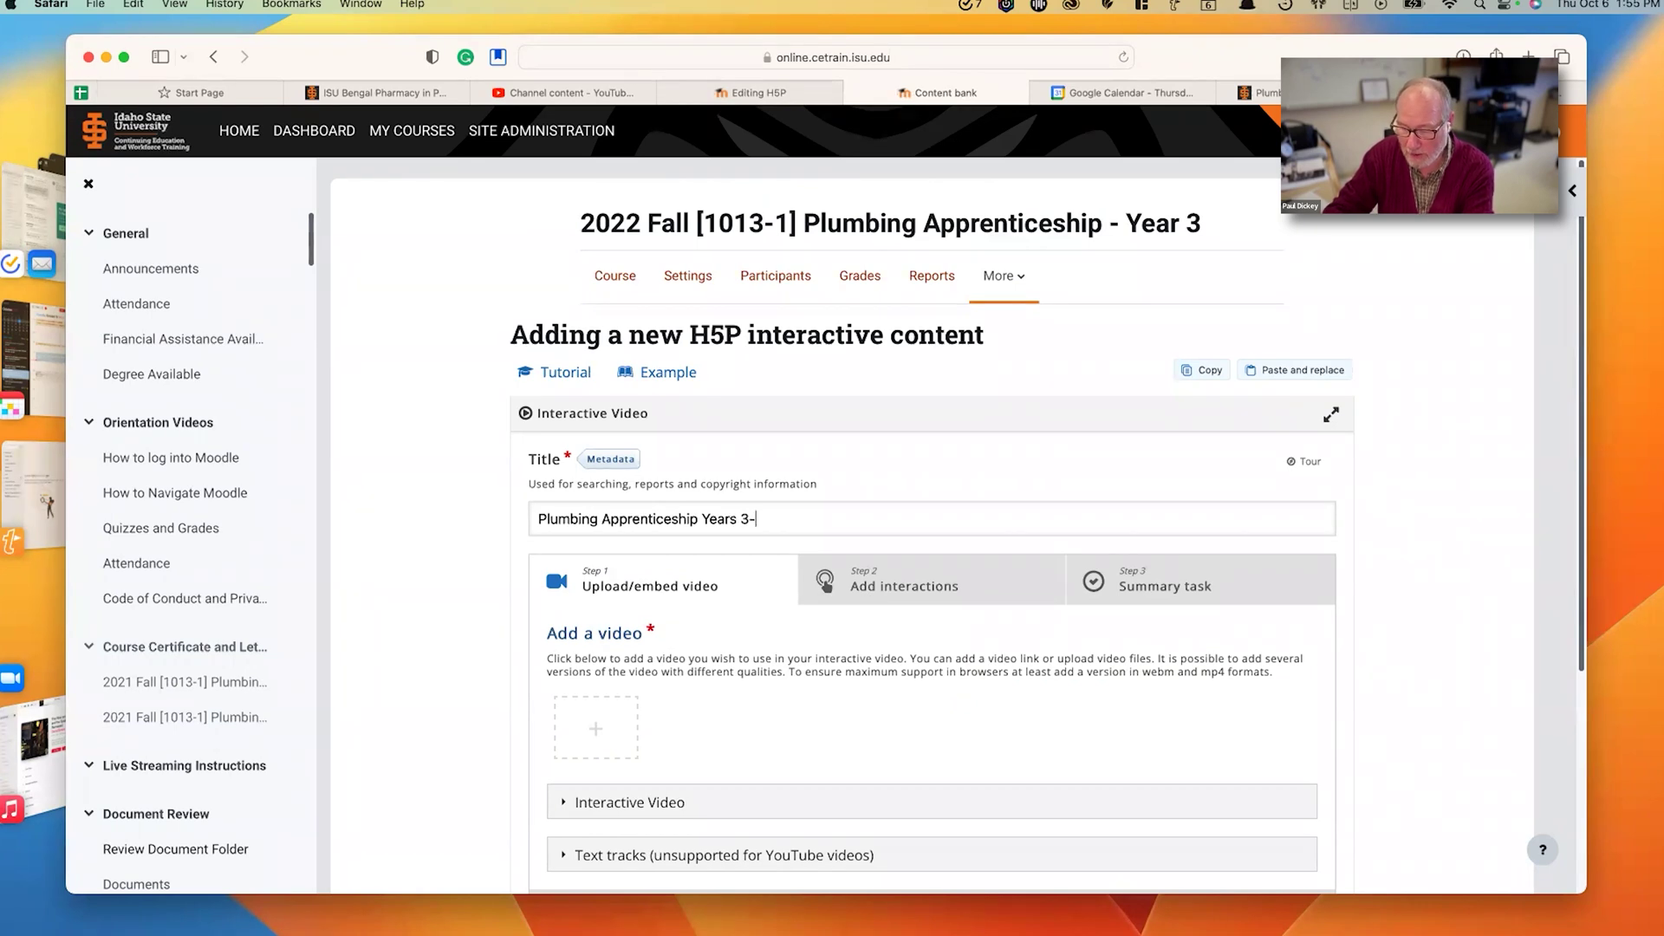
{"action": "type", "text": "4 Lectur"}
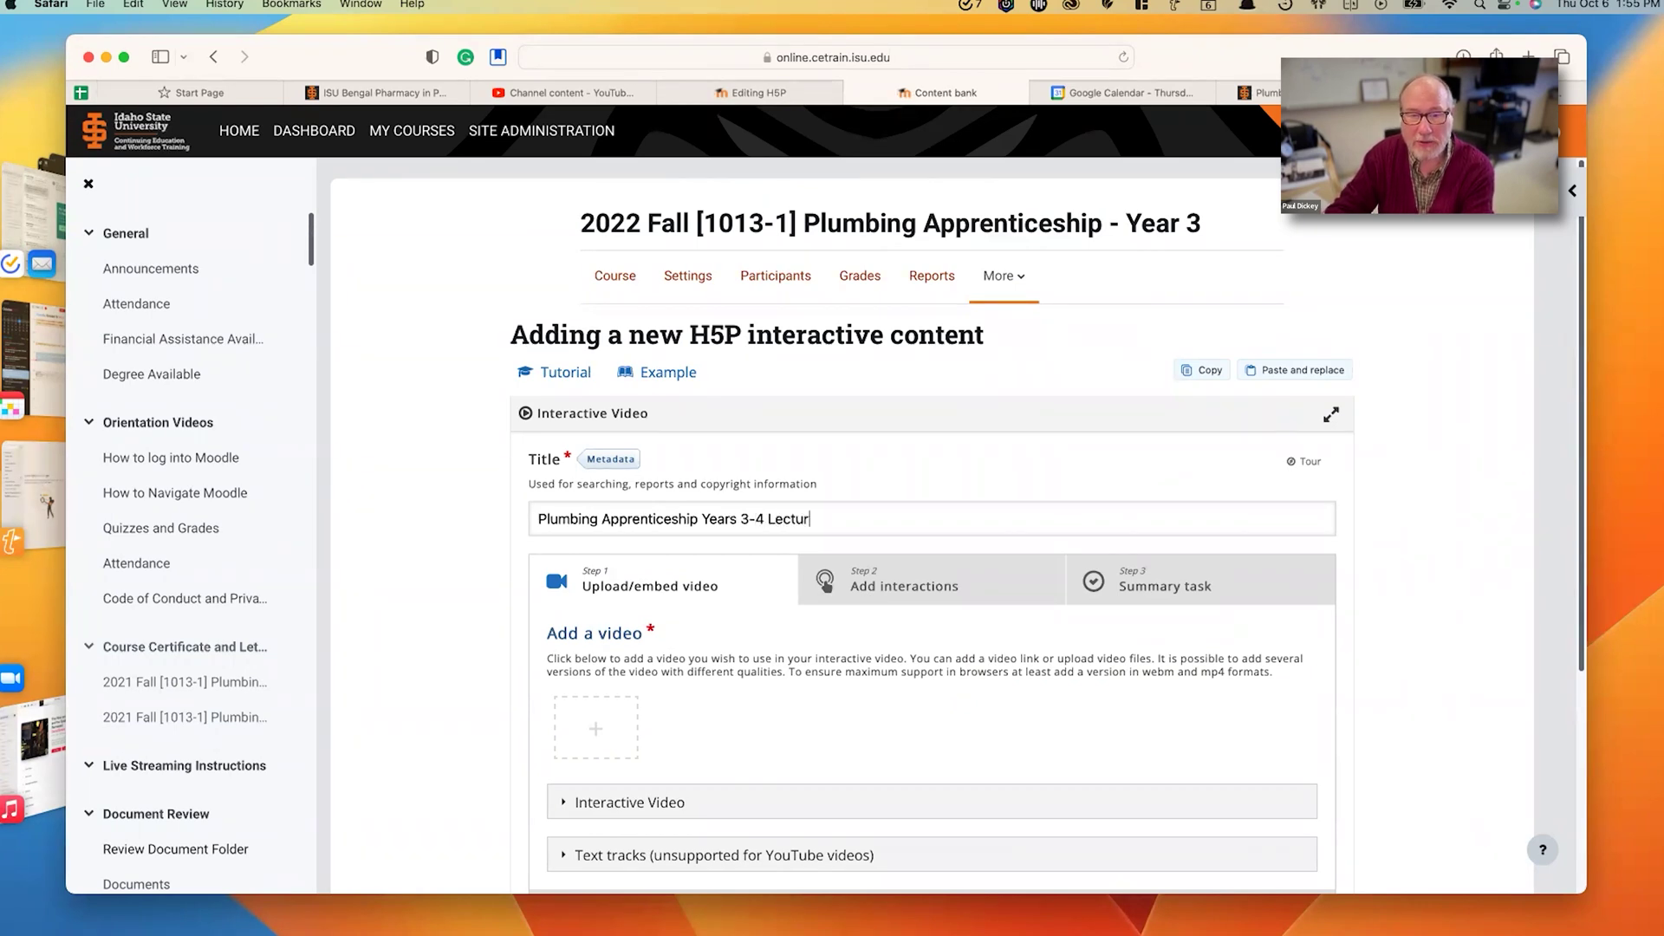
{"action": "type", "text": "e 09/"}
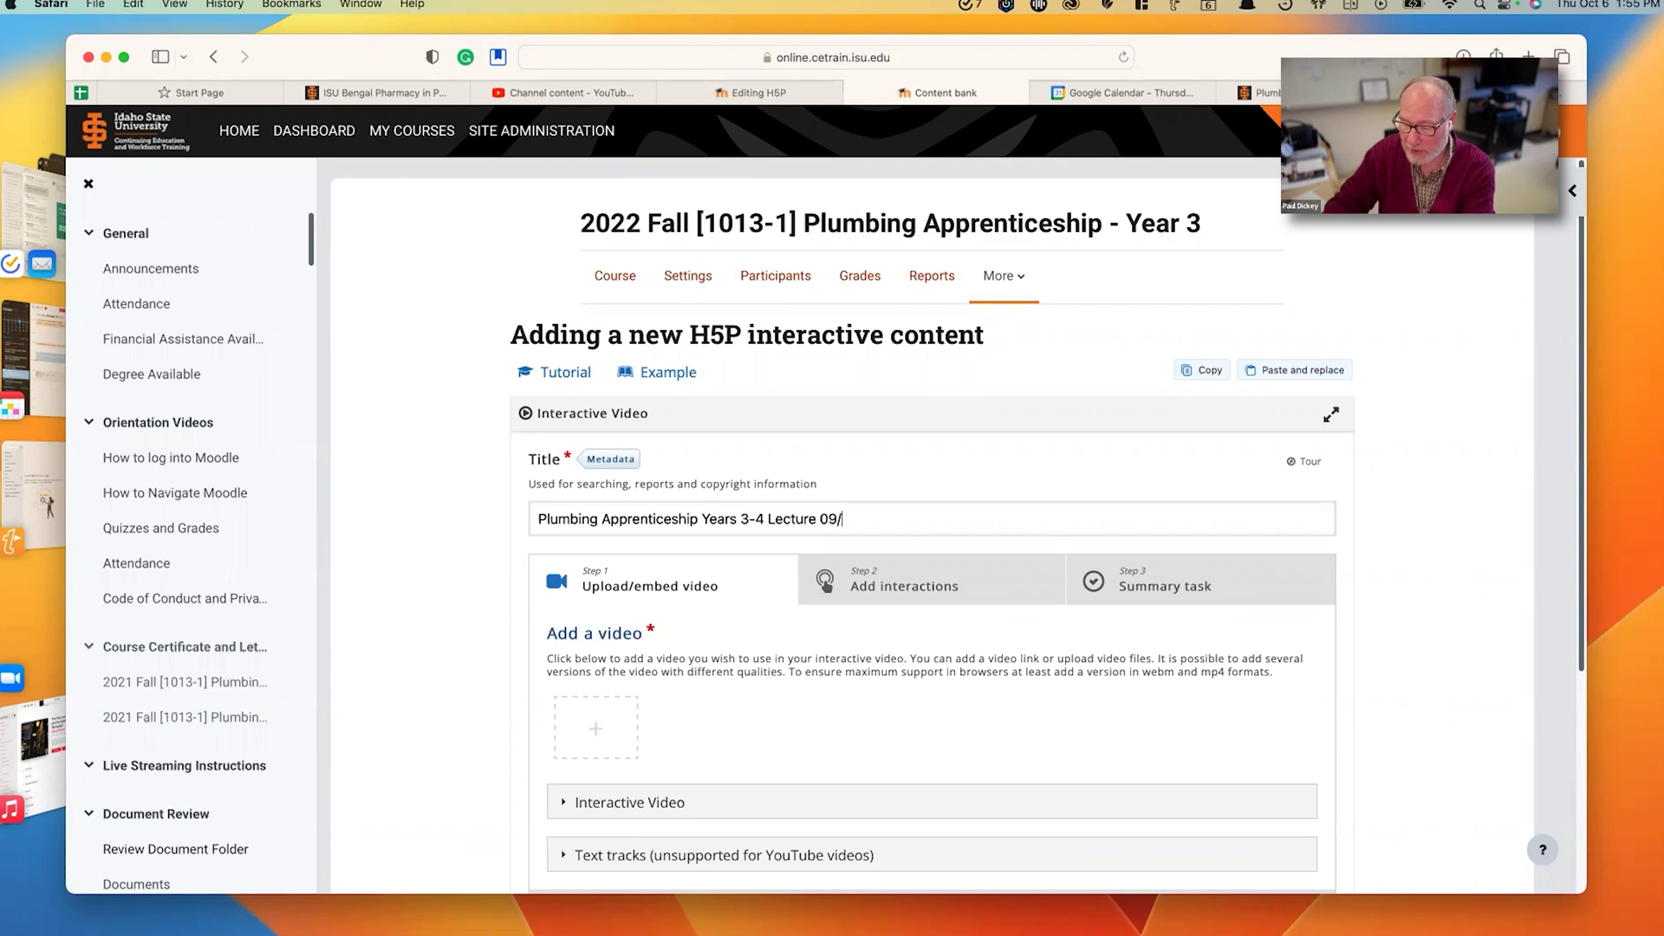
{"action": "type", "text": "21/22"}
{"action": "scroll", "coordinate": [715, 559], "scroll_direction": "down", "scroll_amount": 3}
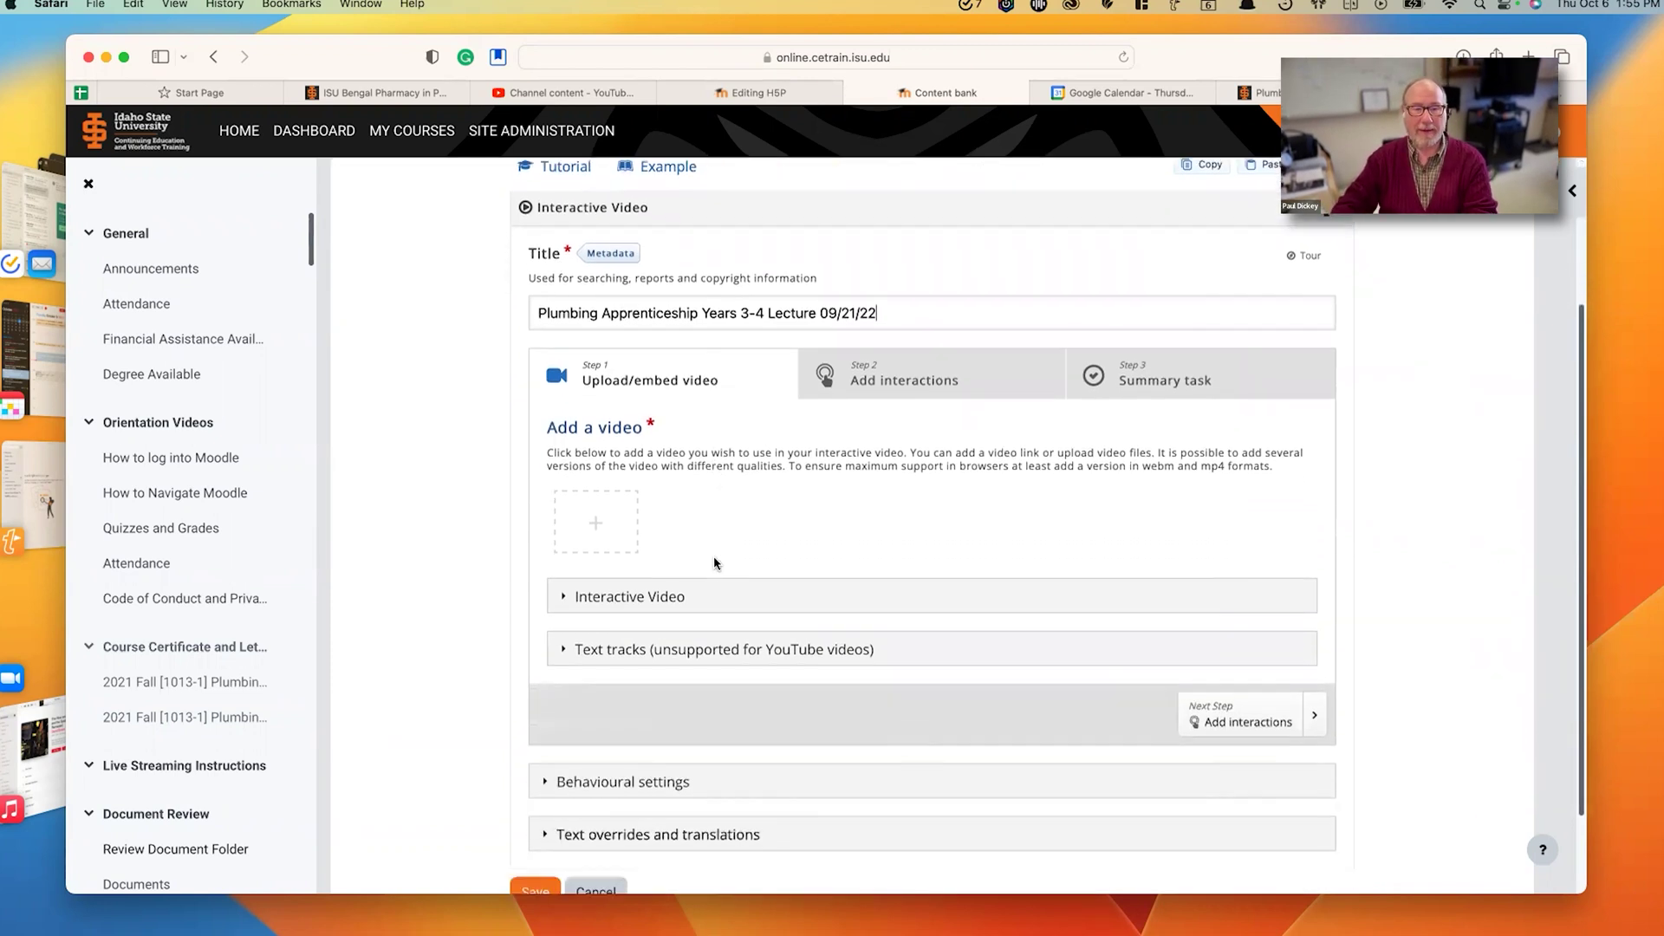
{"action": "scroll", "coordinate": [714, 564], "scroll_direction": "down", "scroll_amount": 1}
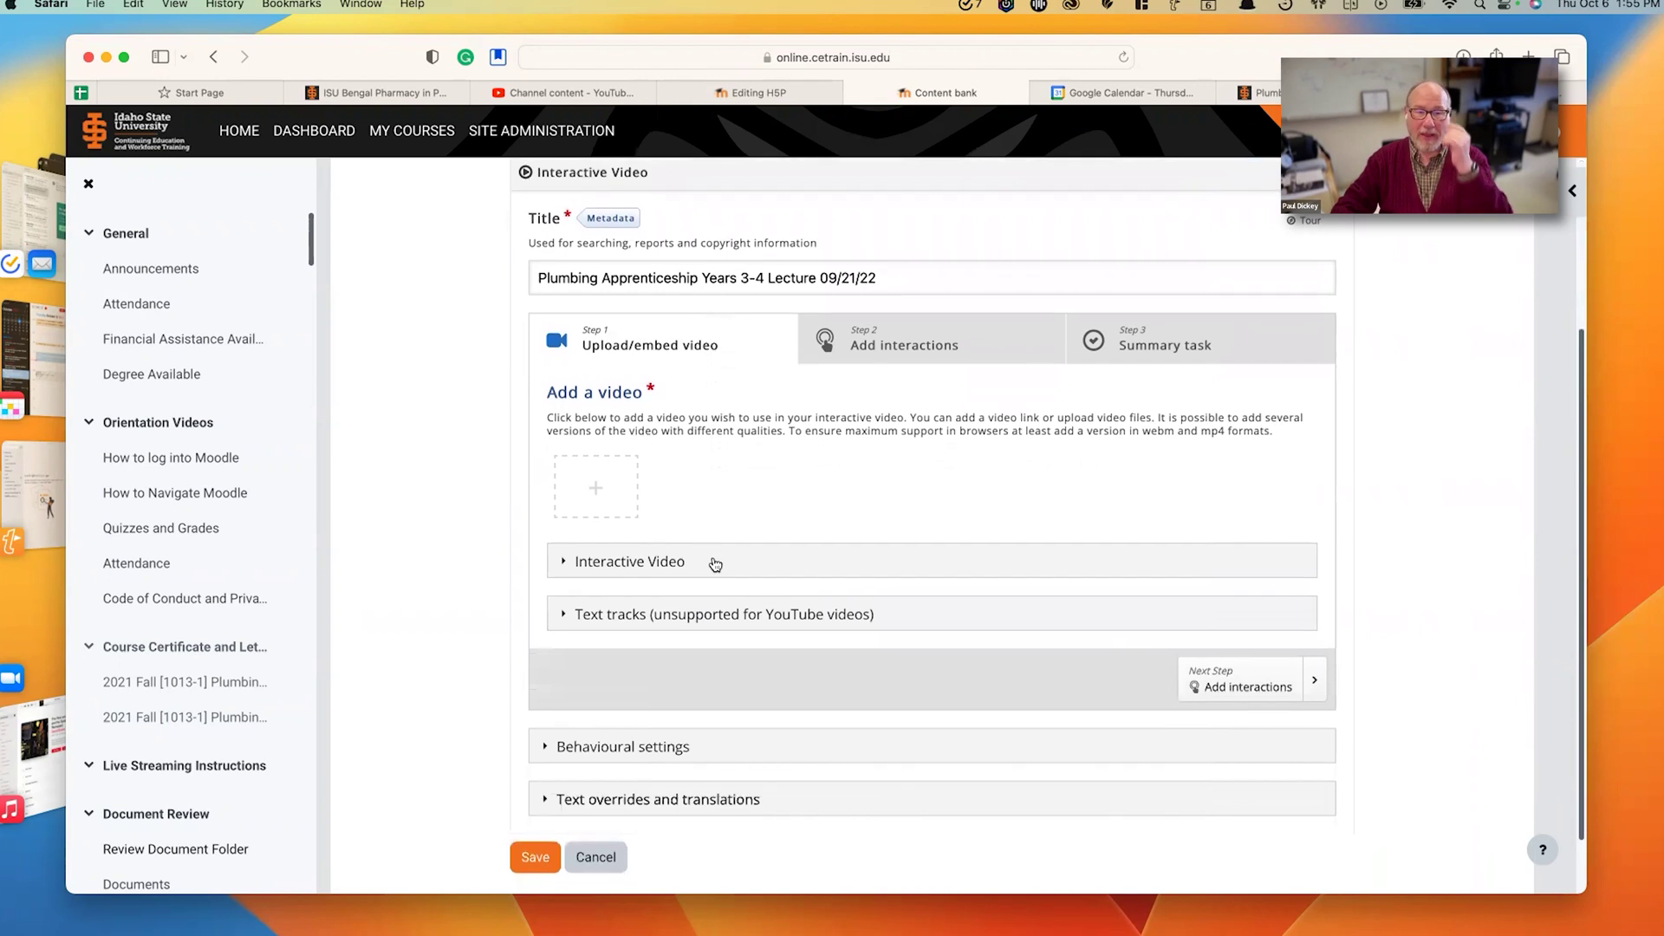
- Attach the YouTube lecture to the interactive video by pasting its copied link and inserting it
{"action": "left_click", "coordinate": [595, 491]}
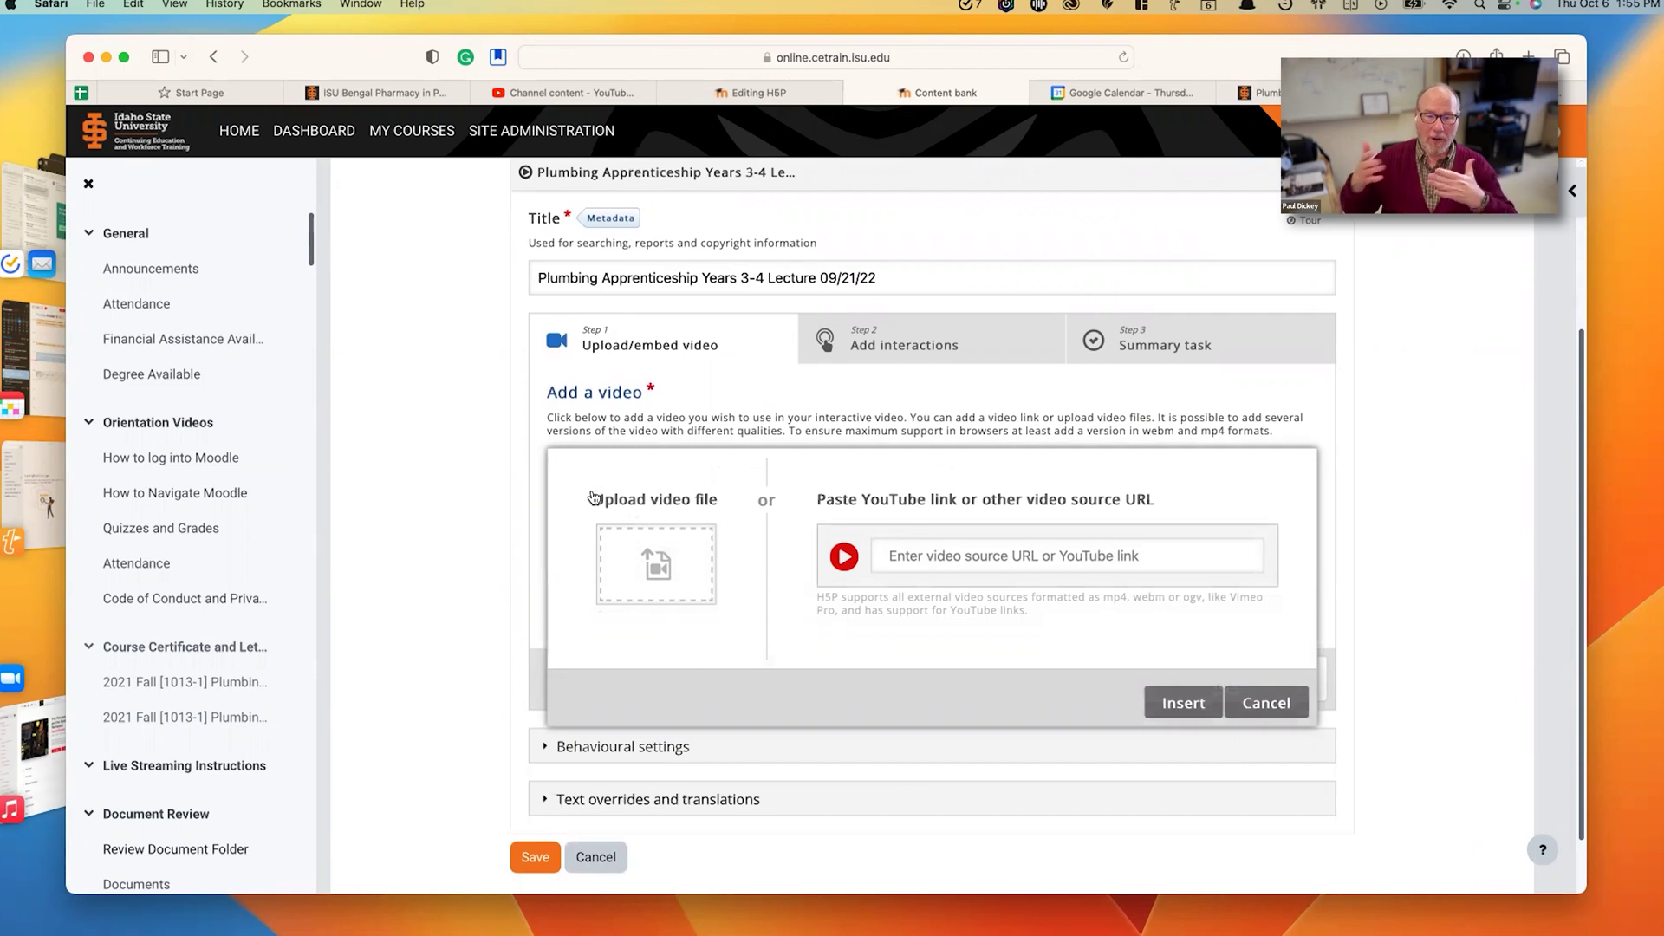
{"action": "left_click", "coordinate": [929, 556]}
{"action": "right_click", "coordinate": [930, 557]}
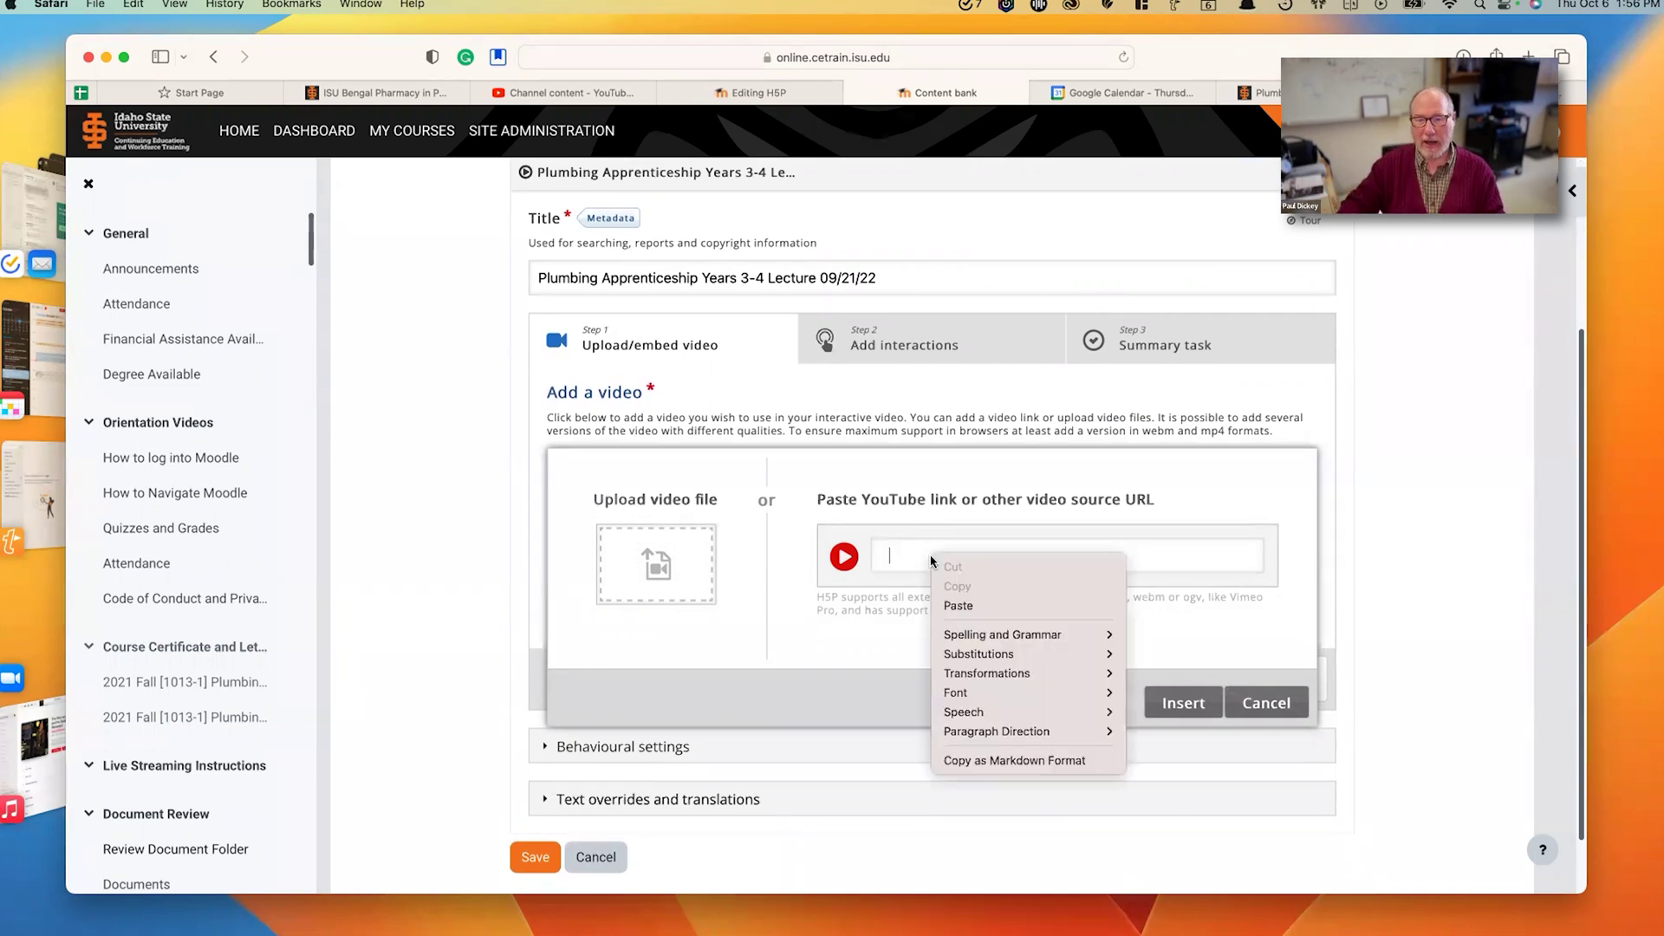
{"action": "left_click", "coordinate": [959, 606]}
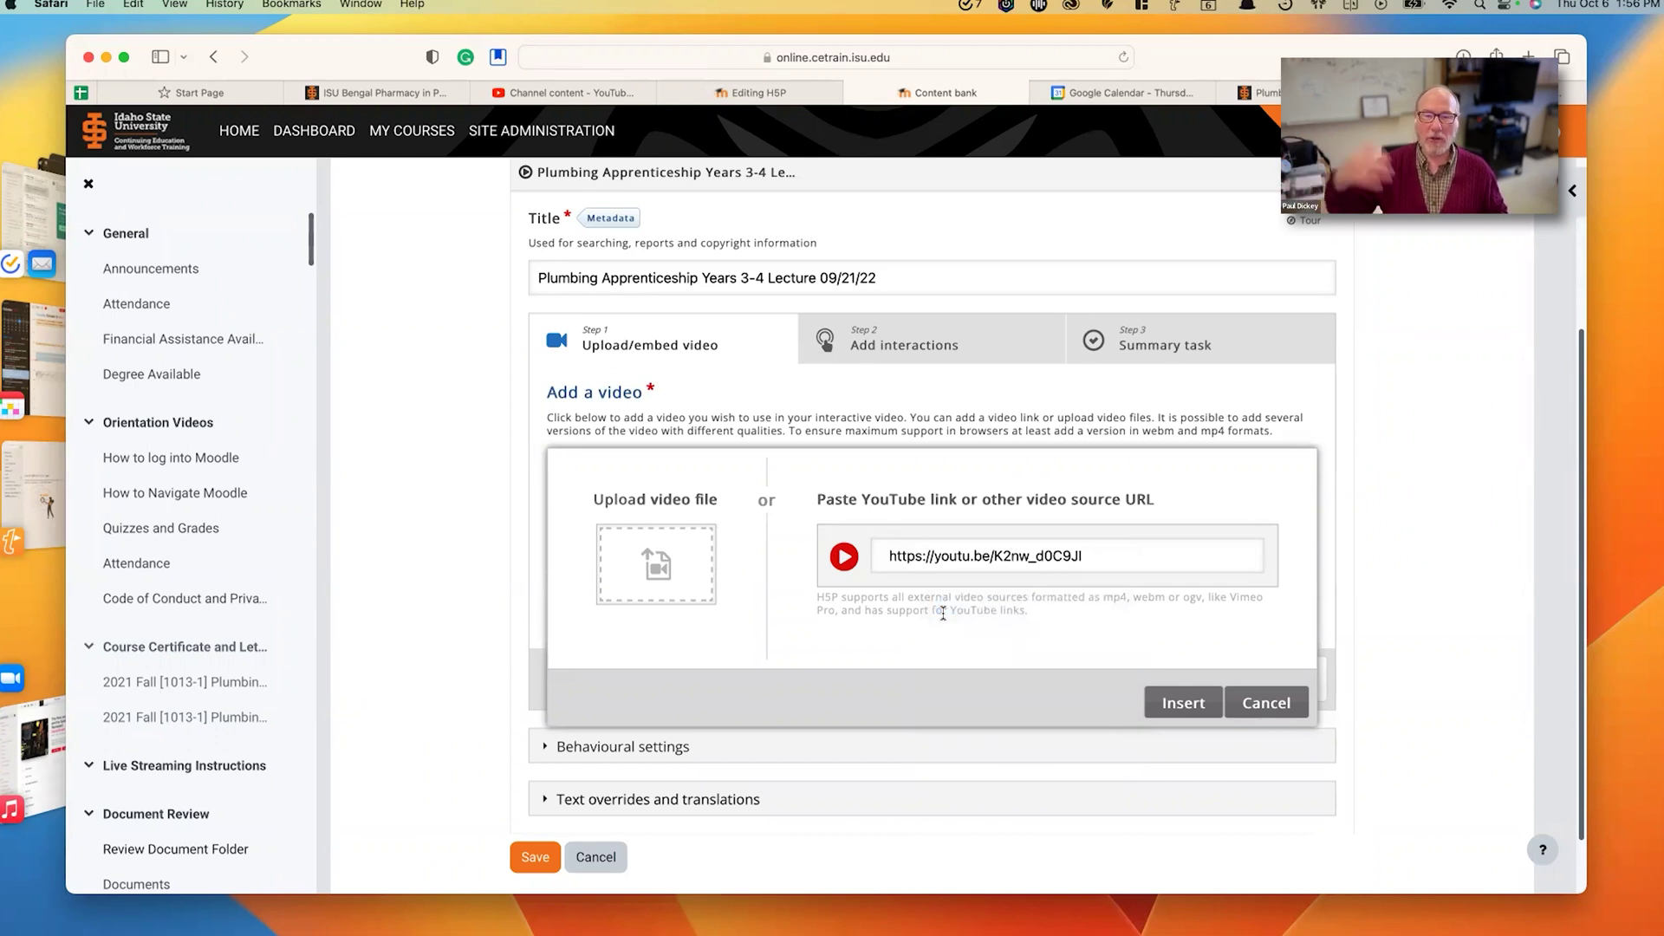
{"action": "left_click", "coordinate": [1193, 703]}
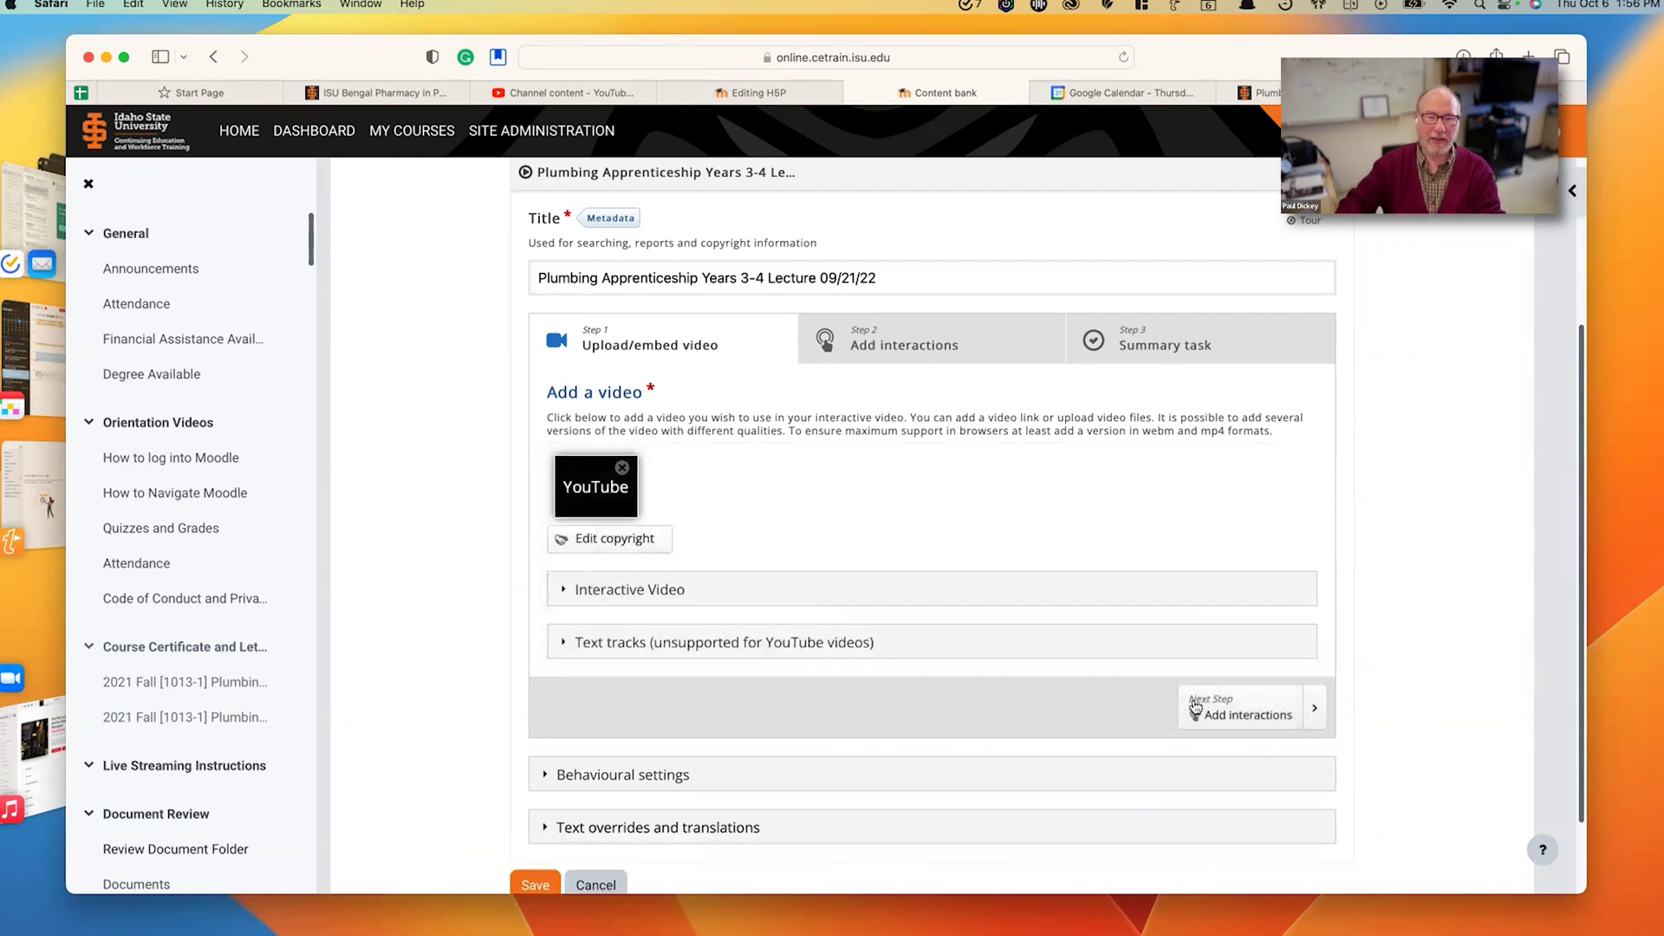
- Expand the Interactive Video settings and begin the short description 'Plumbing Apprenticeship year'
{"action": "left_click", "coordinate": [826, 598]}
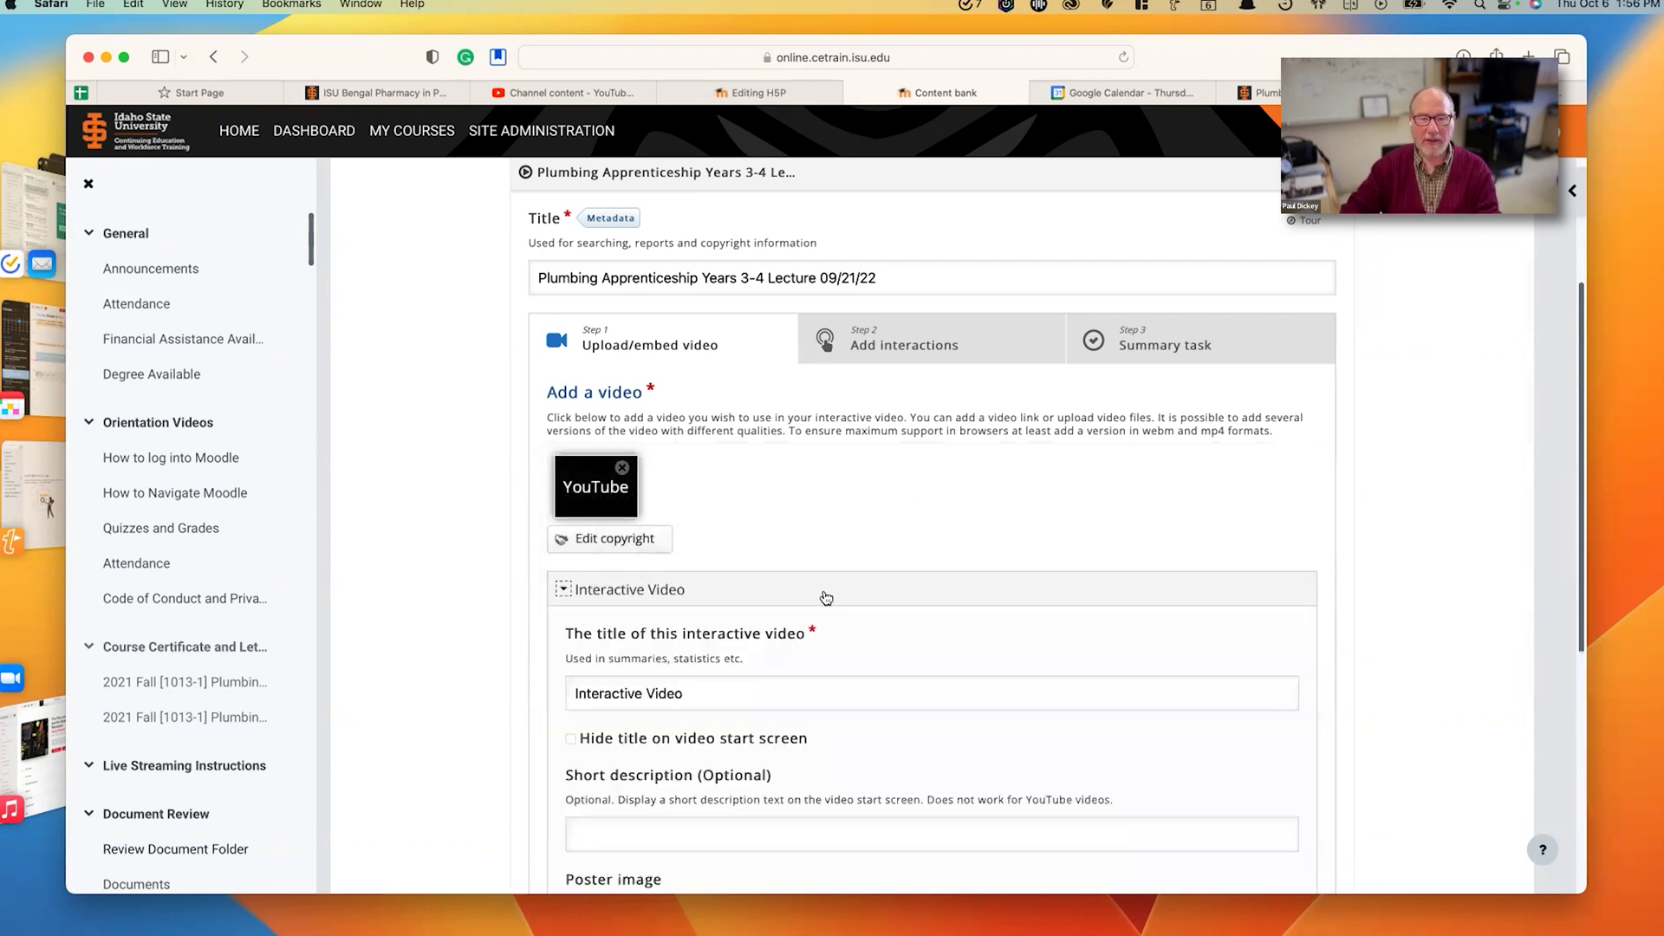
{"action": "scroll", "coordinate": [780, 606], "scroll_direction": "down", "scroll_amount": 3}
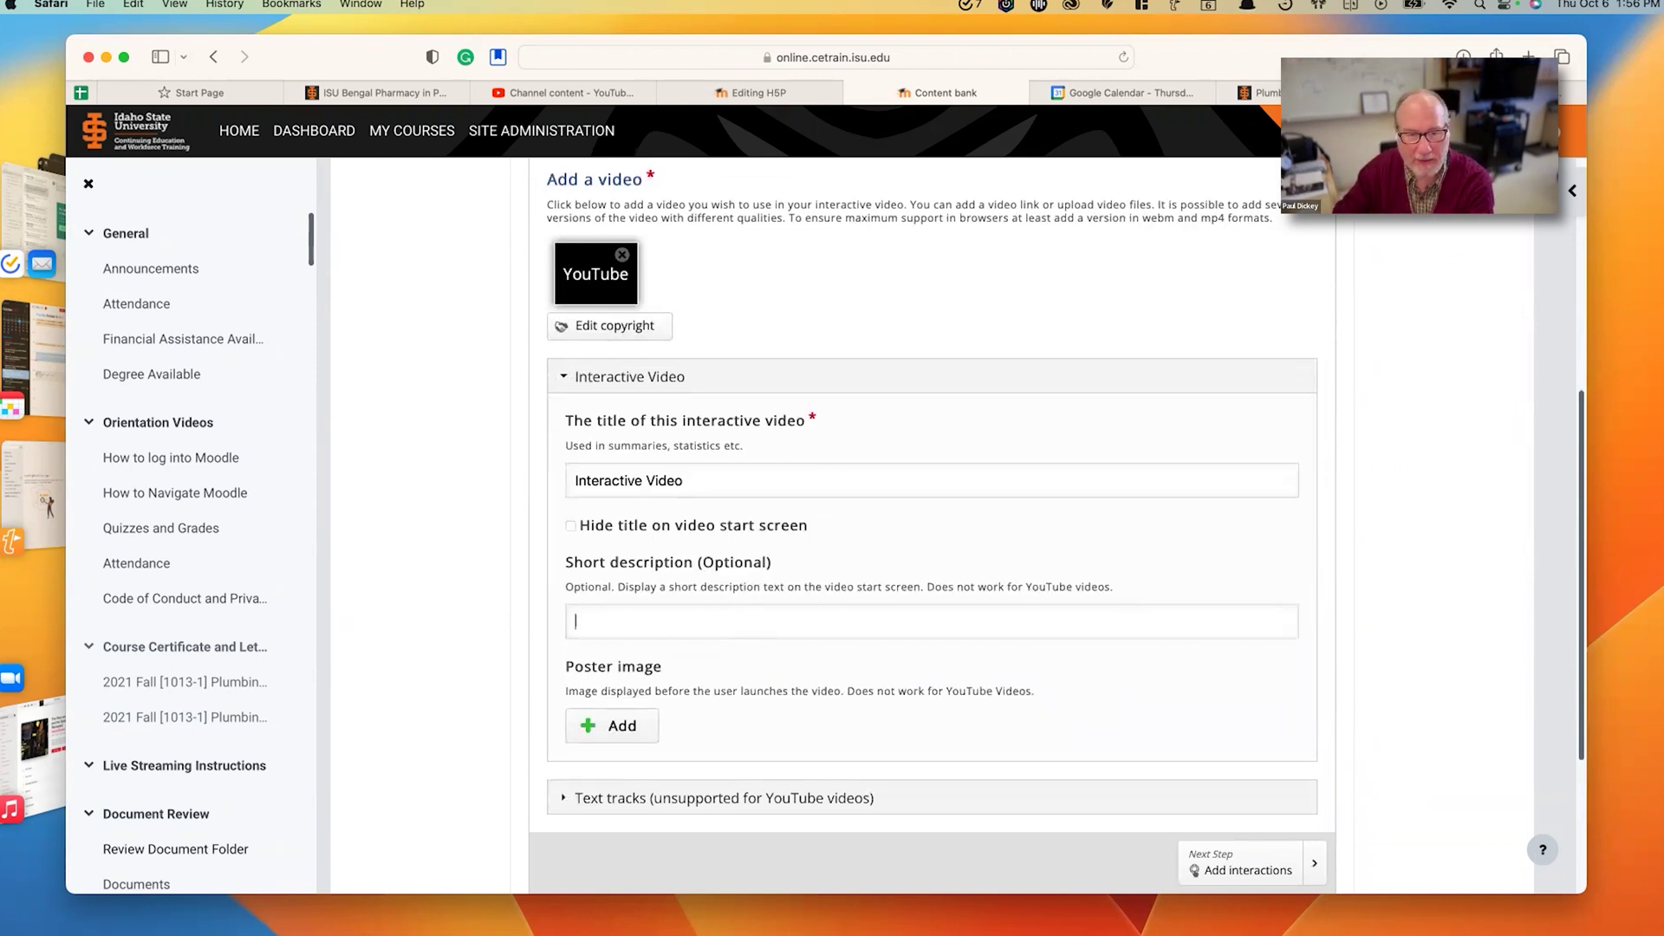
{"action": "type", "text": "Pl"}
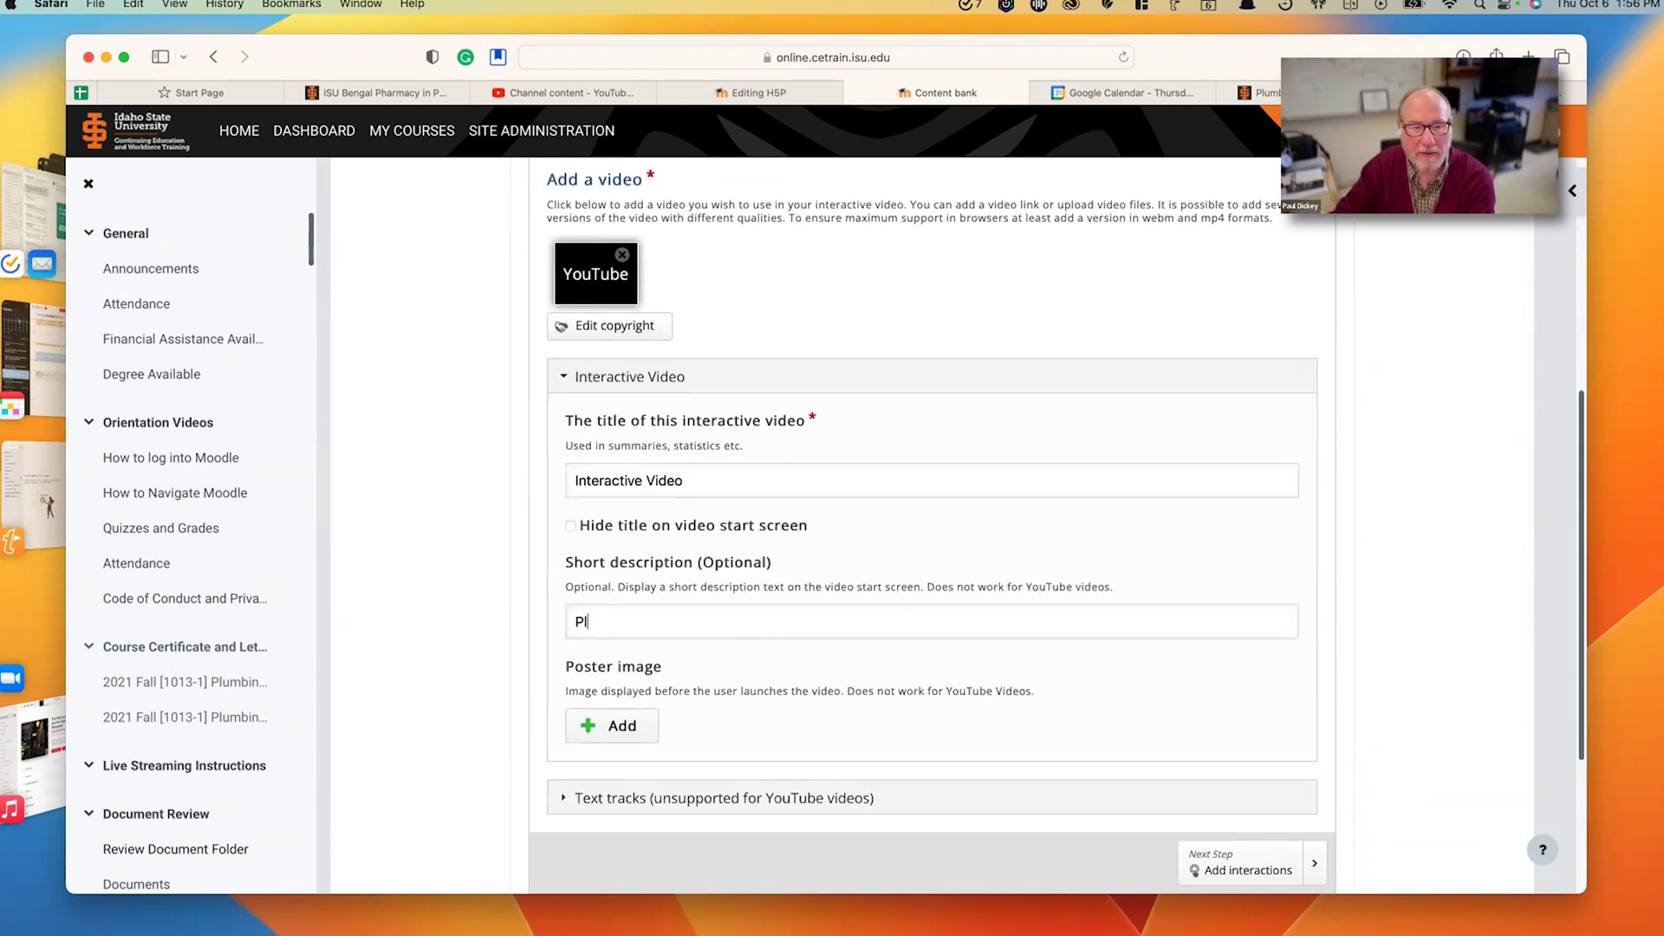
{"action": "type", "text": "umbing App"}
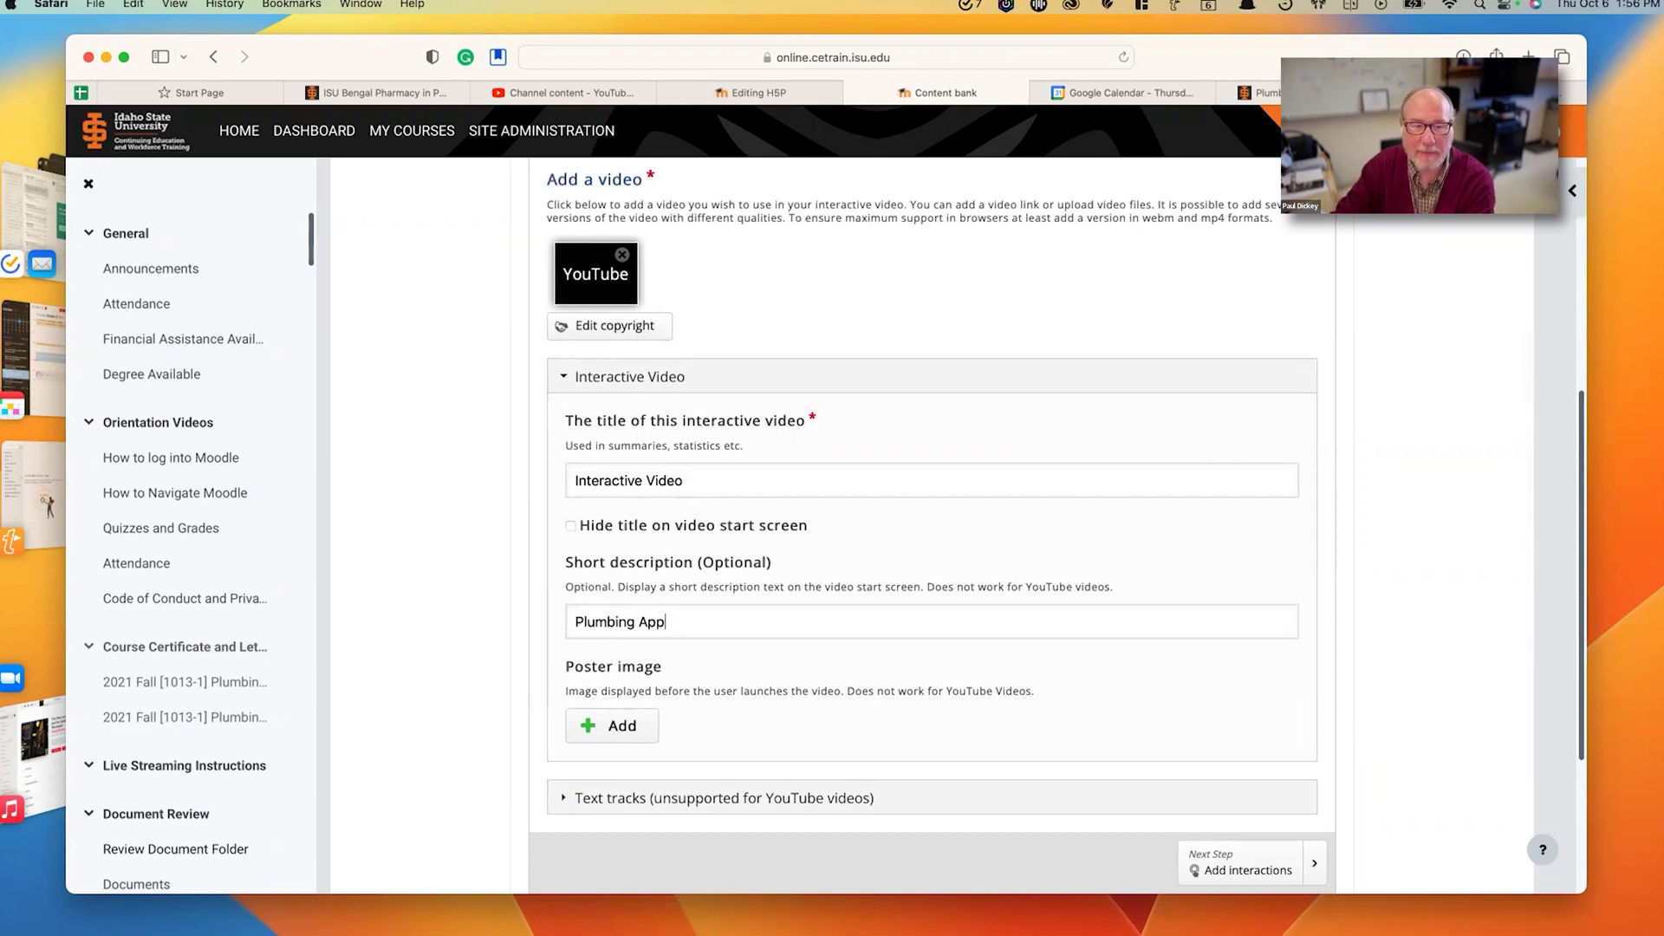
{"action": "type", "text": "renticeshi"}
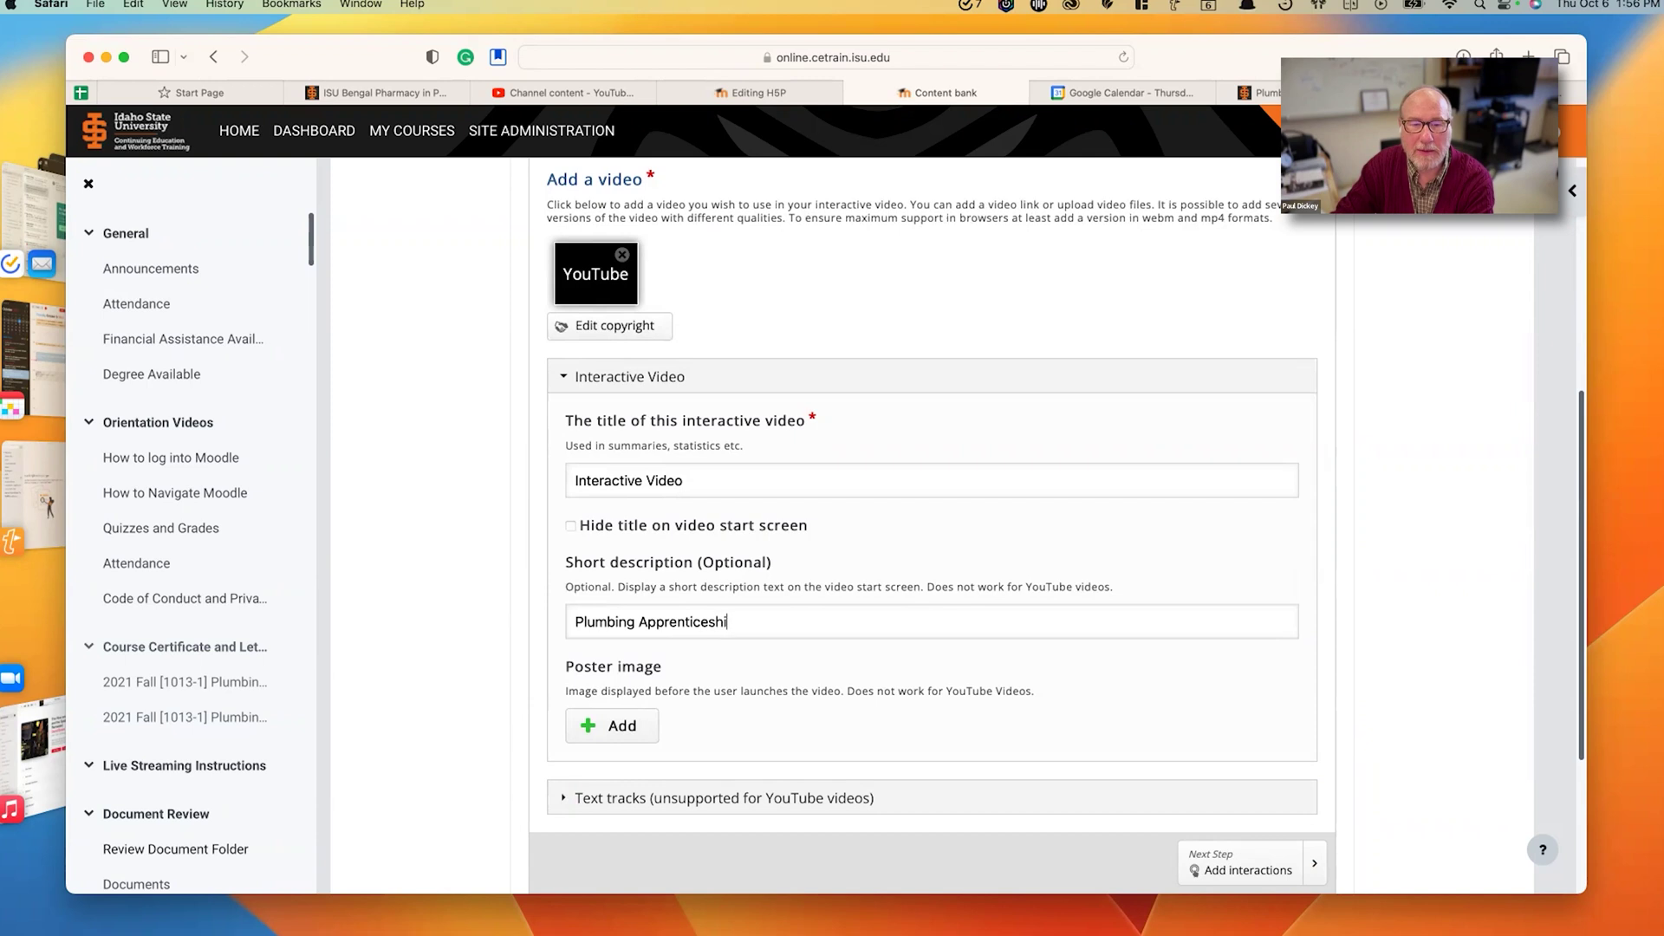
{"action": "type", "text": "p y"}
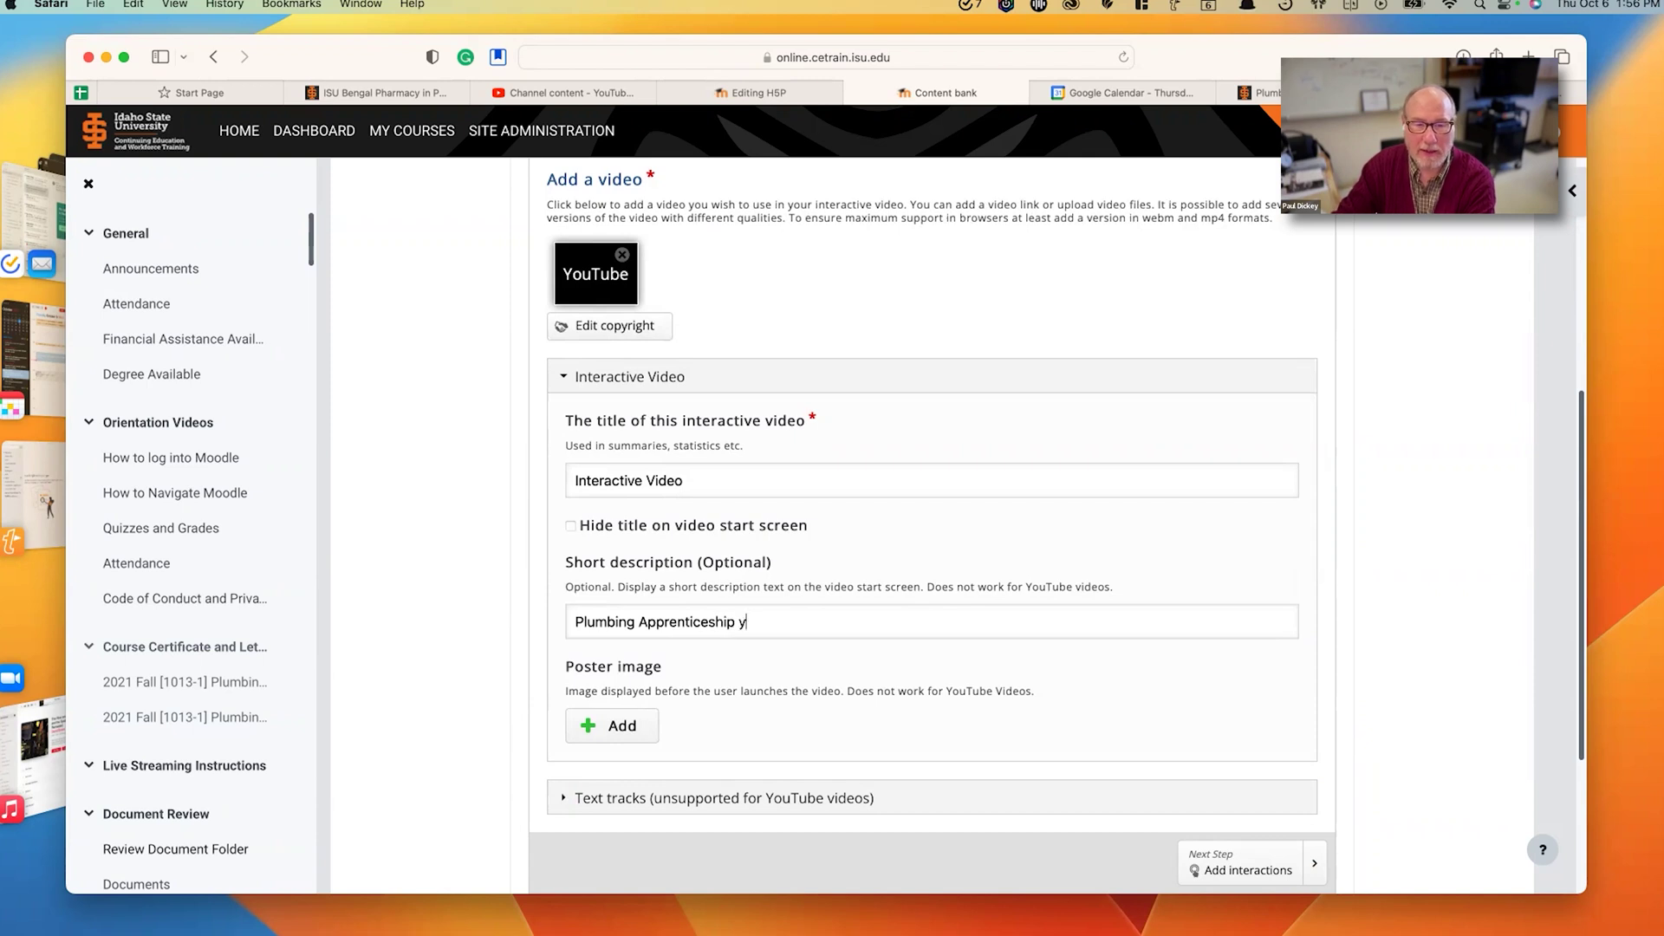
{"action": "type", "text": "ear"}
- Complete the short description as 'Plumbing Apprenticeship Years 3-4 Lecture 09/21/22' and save the content
{"action": "key", "text": "BackSpace"}
{"action": "key", "text": "BackSpace"}
{"action": "key", "text": "BackSpace"}
{"action": "key", "text": "BackSpace"}
{"action": "type", "text": "Years 3-4"}
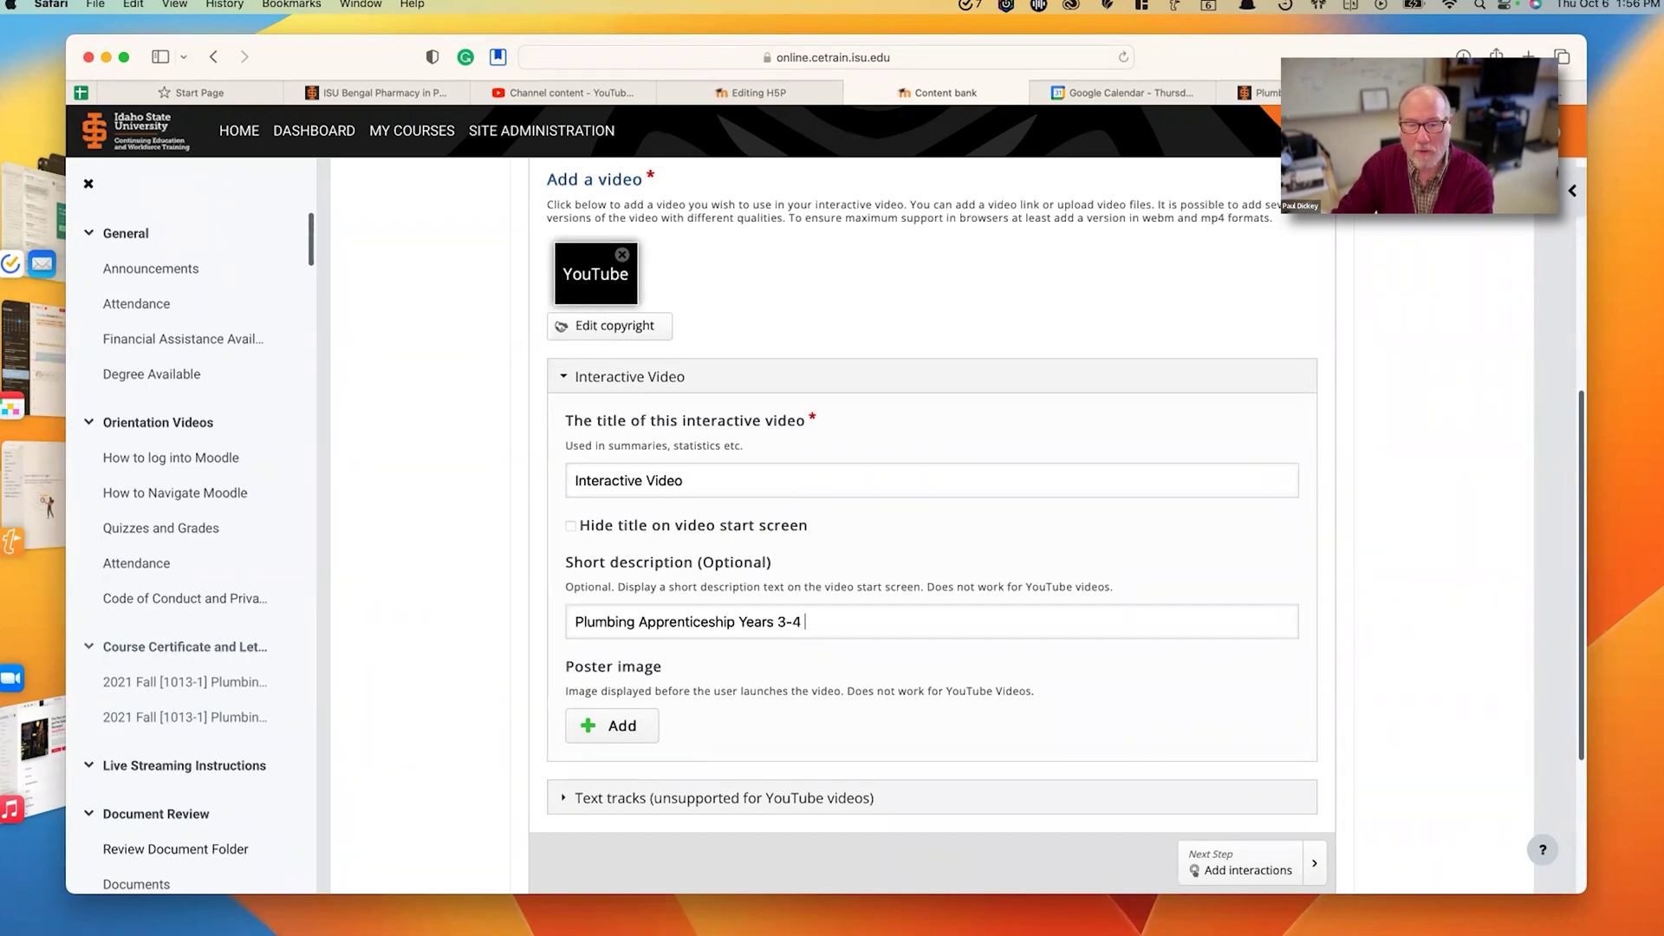
{"action": "type", "text": "Lecture"}
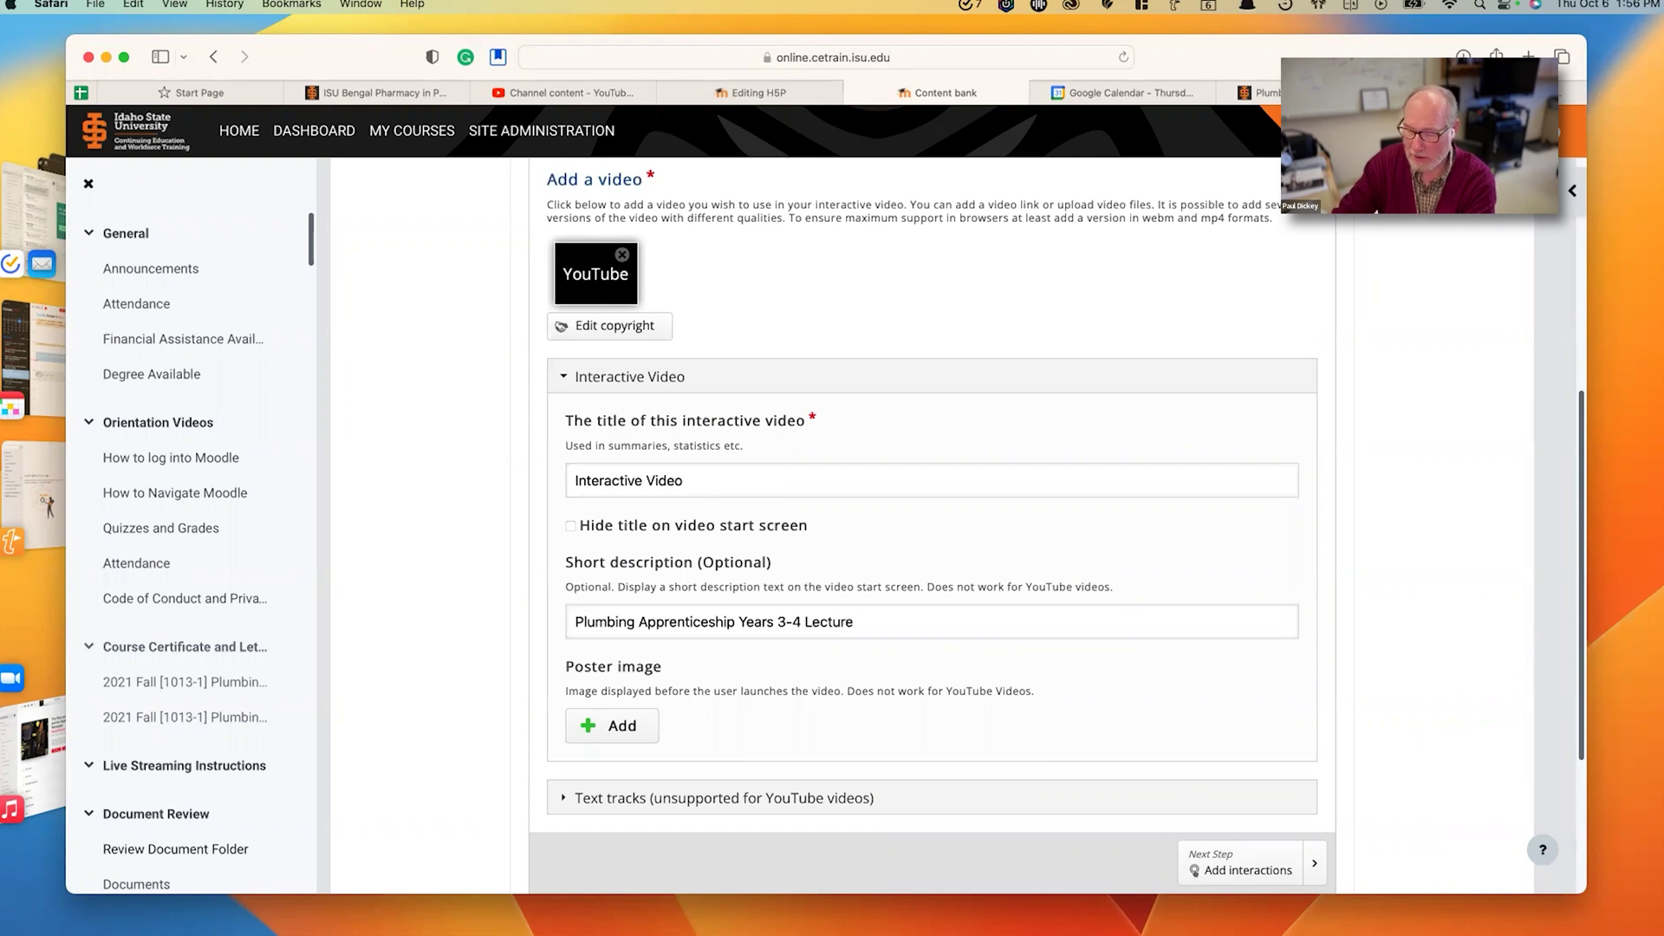
{"action": "type", "text": " 09/21"}
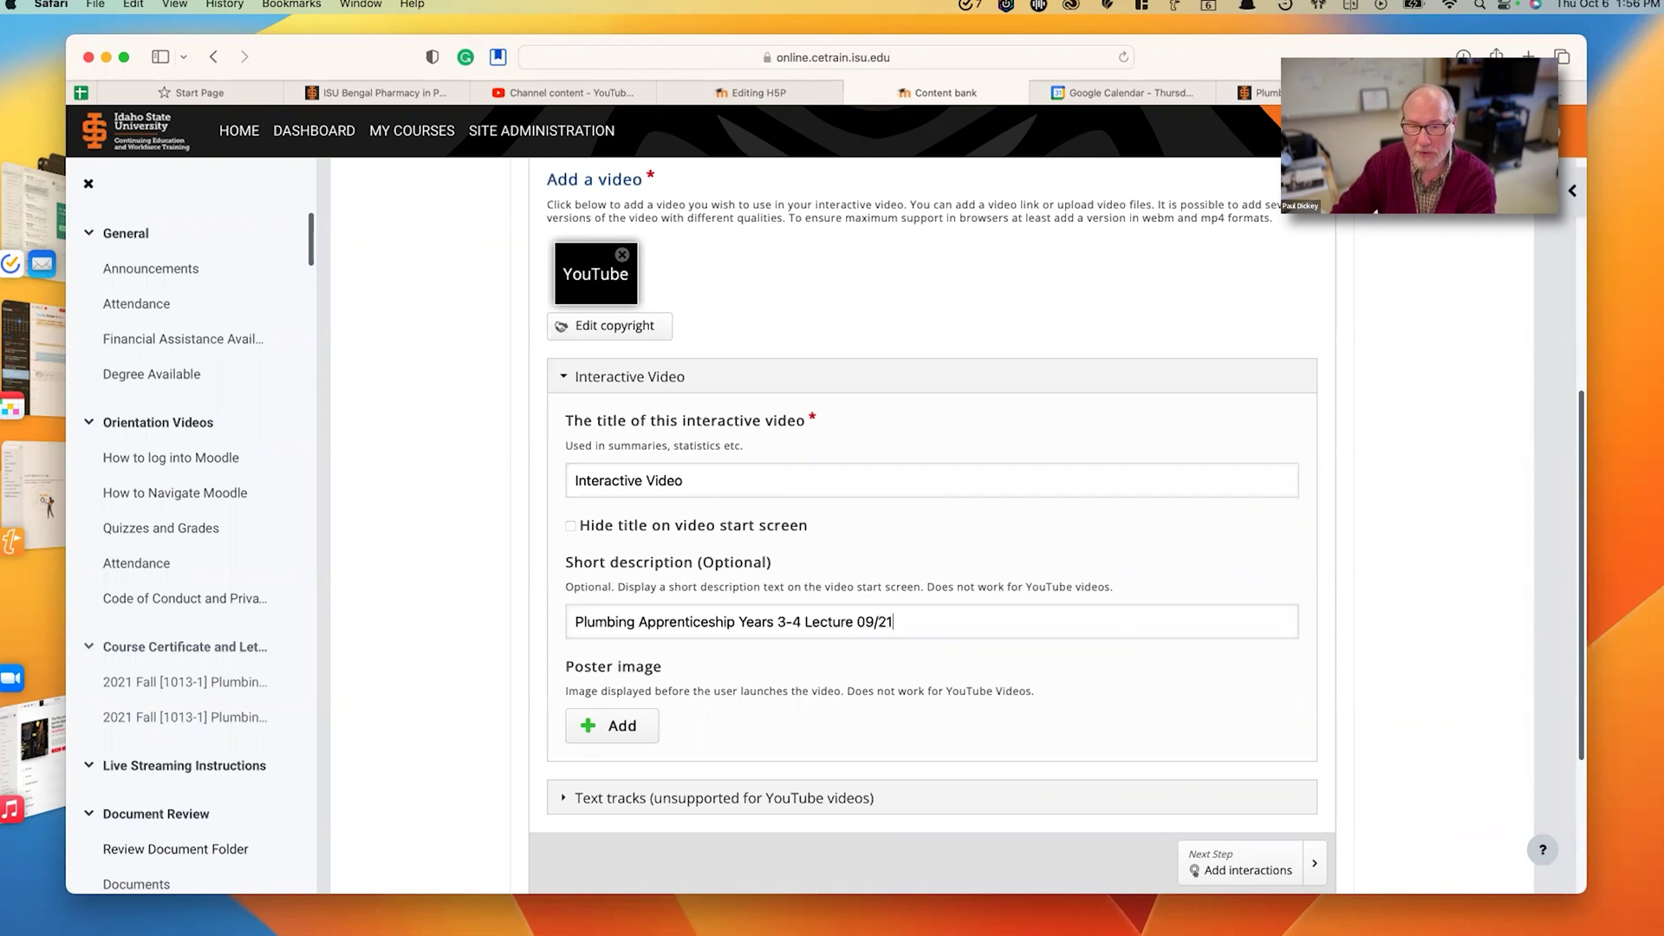
{"action": "type", "text": "/22"}
{"action": "scroll", "coordinate": [769, 517], "scroll_direction": "down", "scroll_amount": 5}
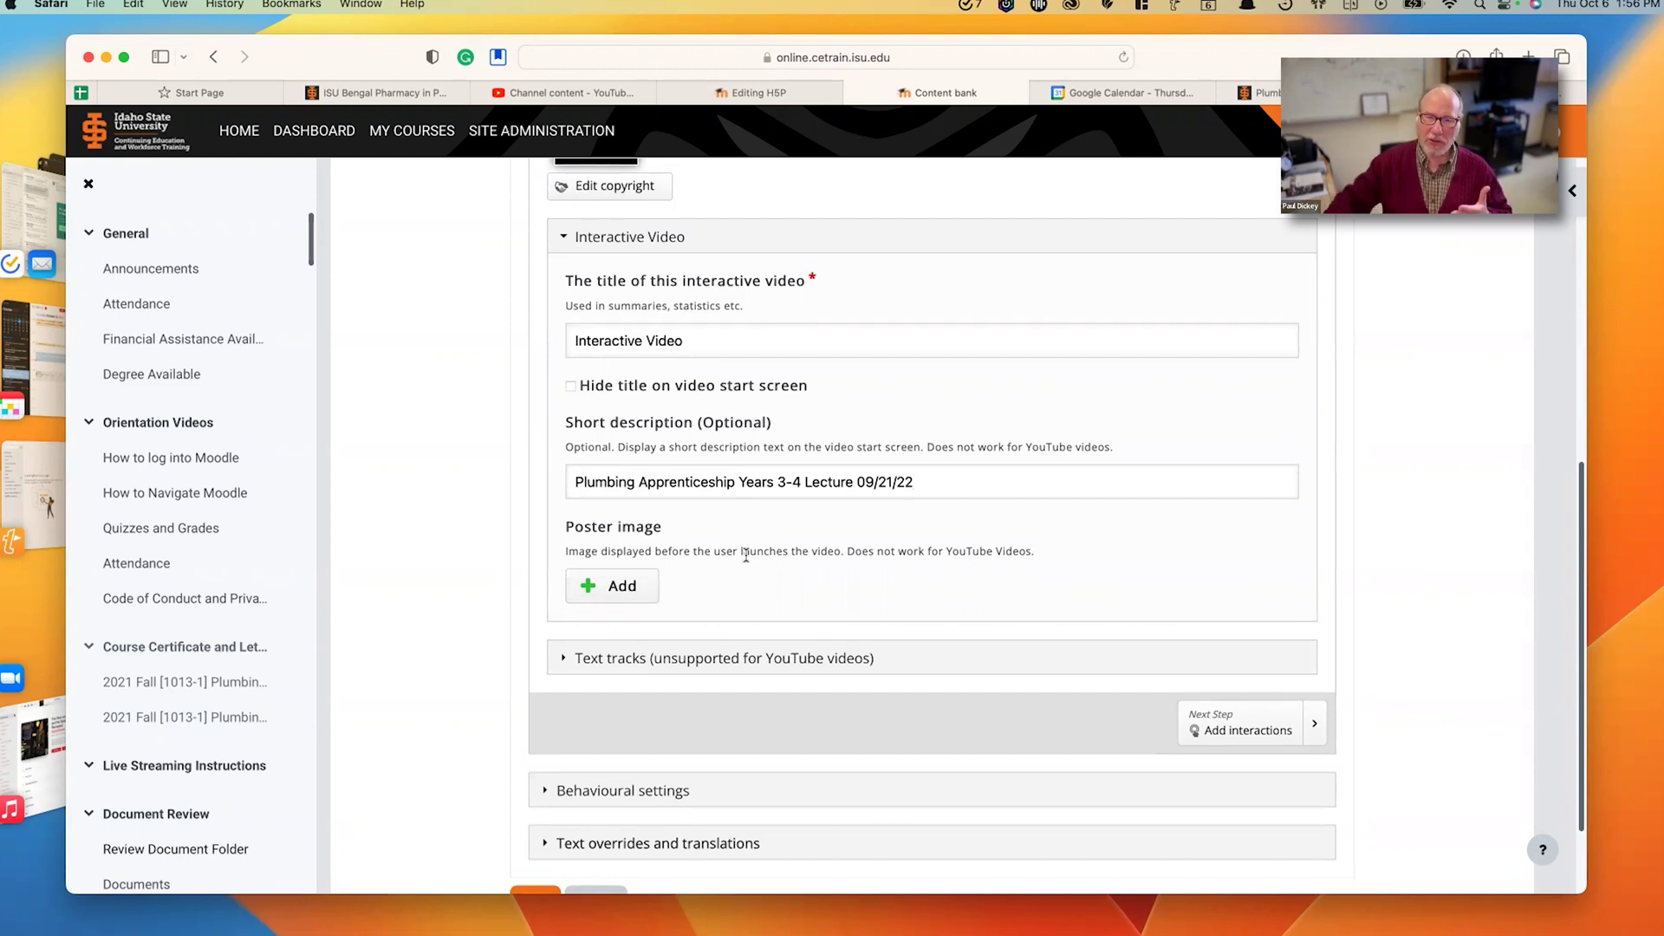
{"action": "scroll", "coordinate": [745, 555], "scroll_direction": "down", "scroll_amount": 3}
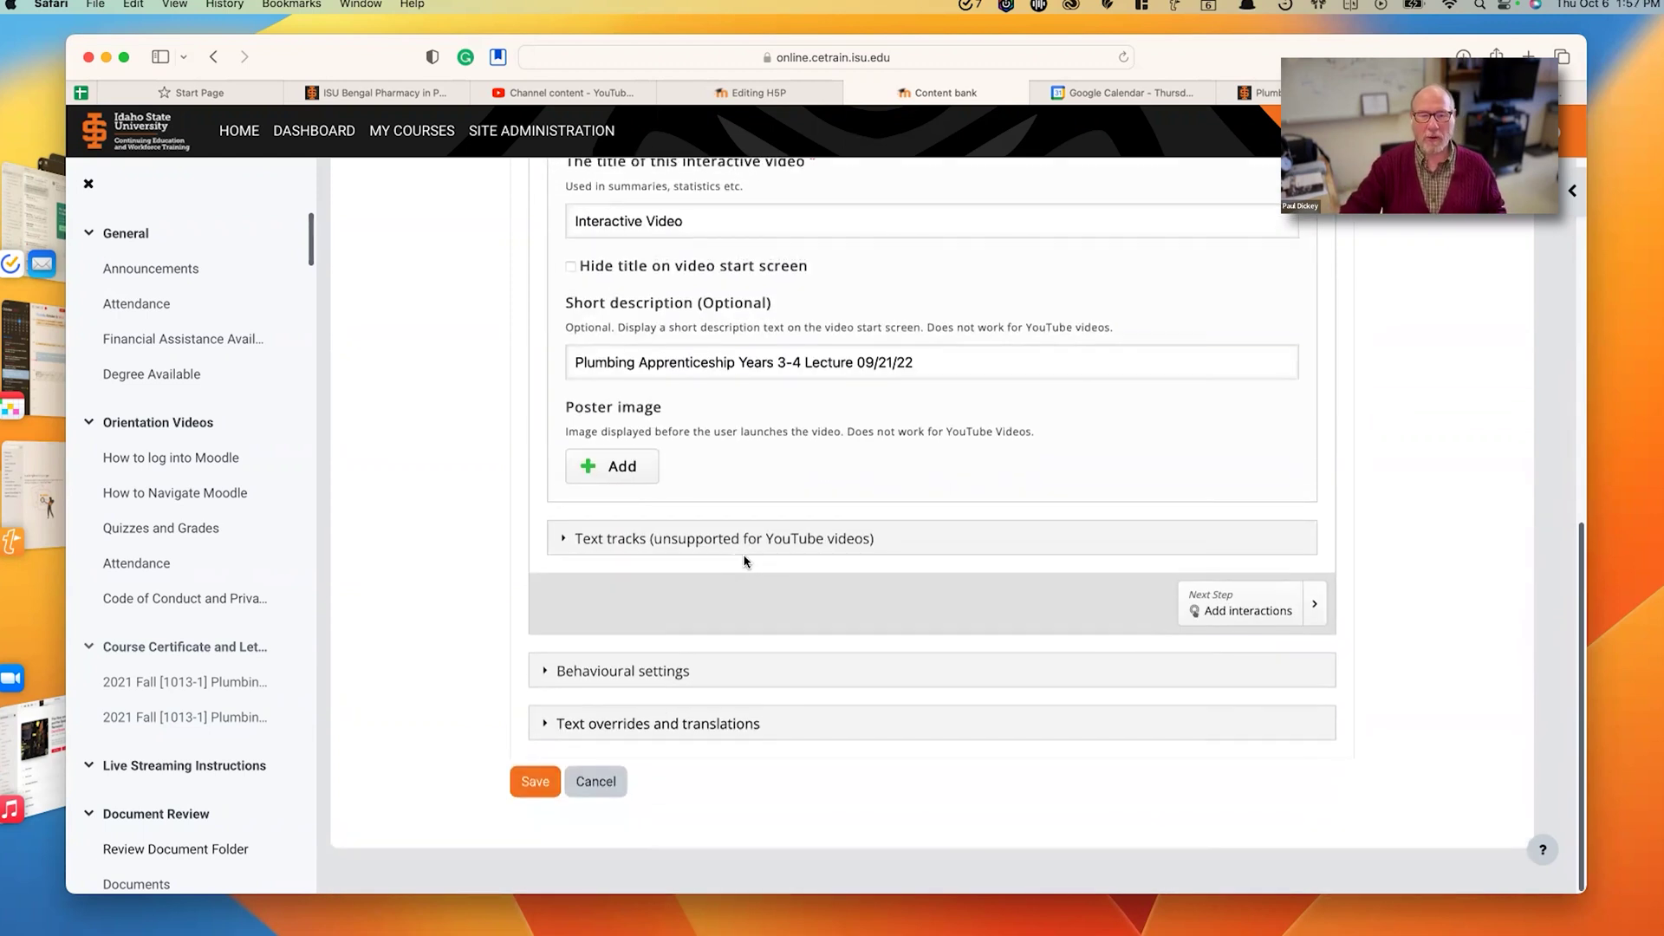
{"action": "left_click", "coordinate": [526, 786]}
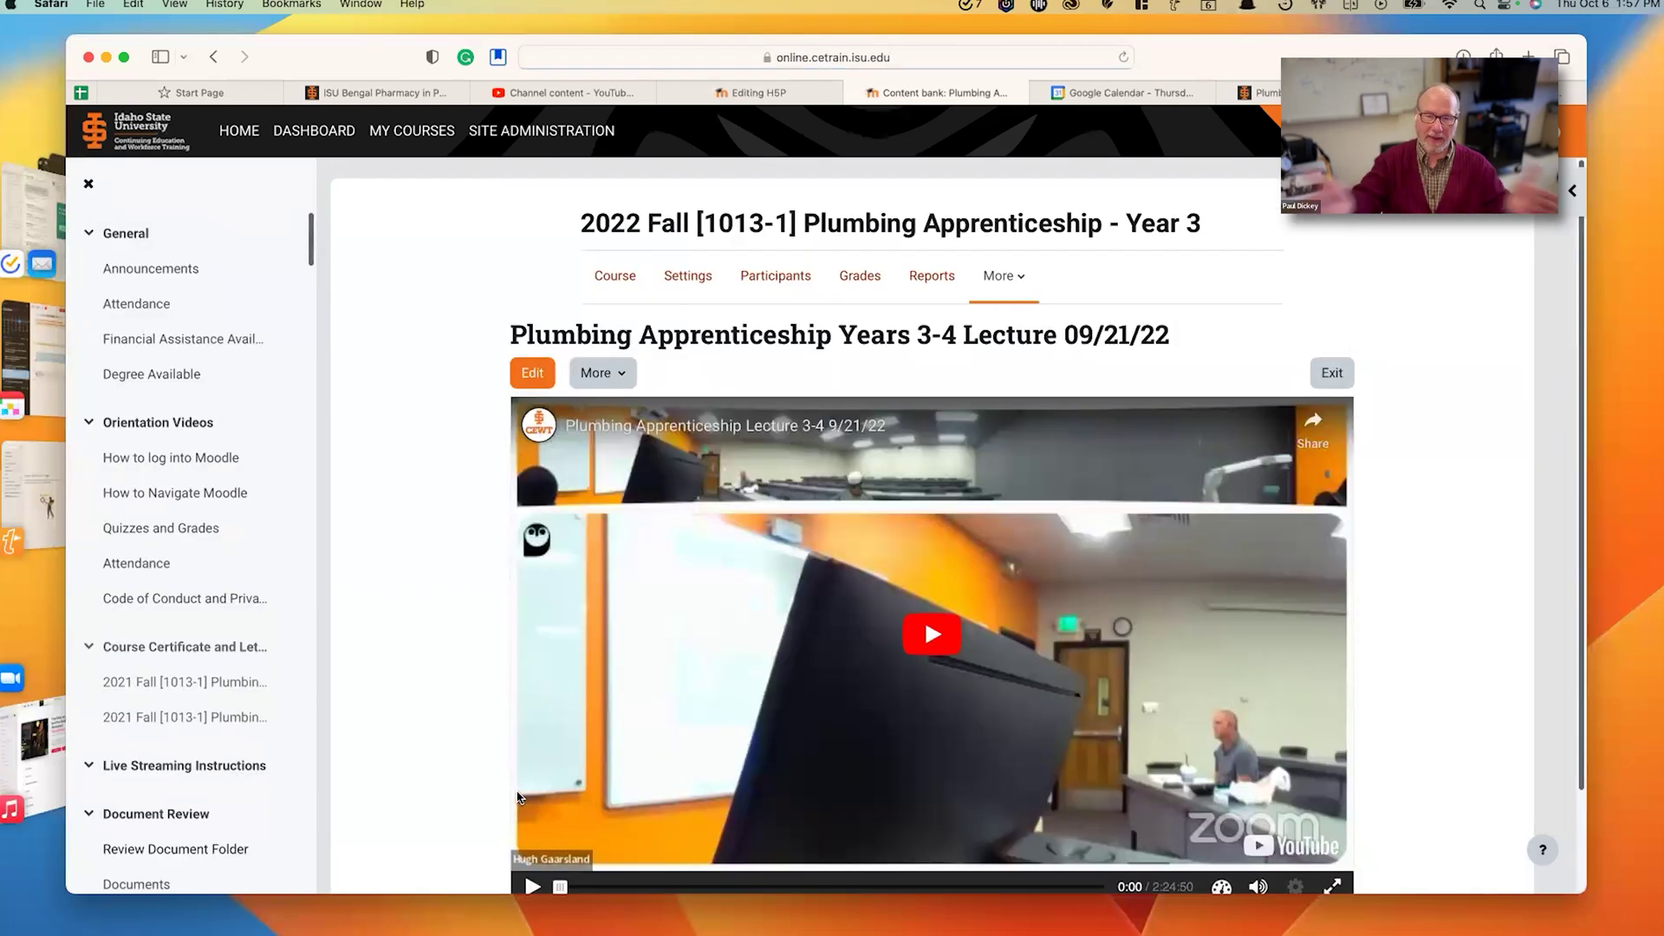
- Check the saved lecture player in the content bank, then close that tab
{"action": "scroll", "coordinate": [520, 793], "scroll_direction": "down", "scroll_amount": 3}
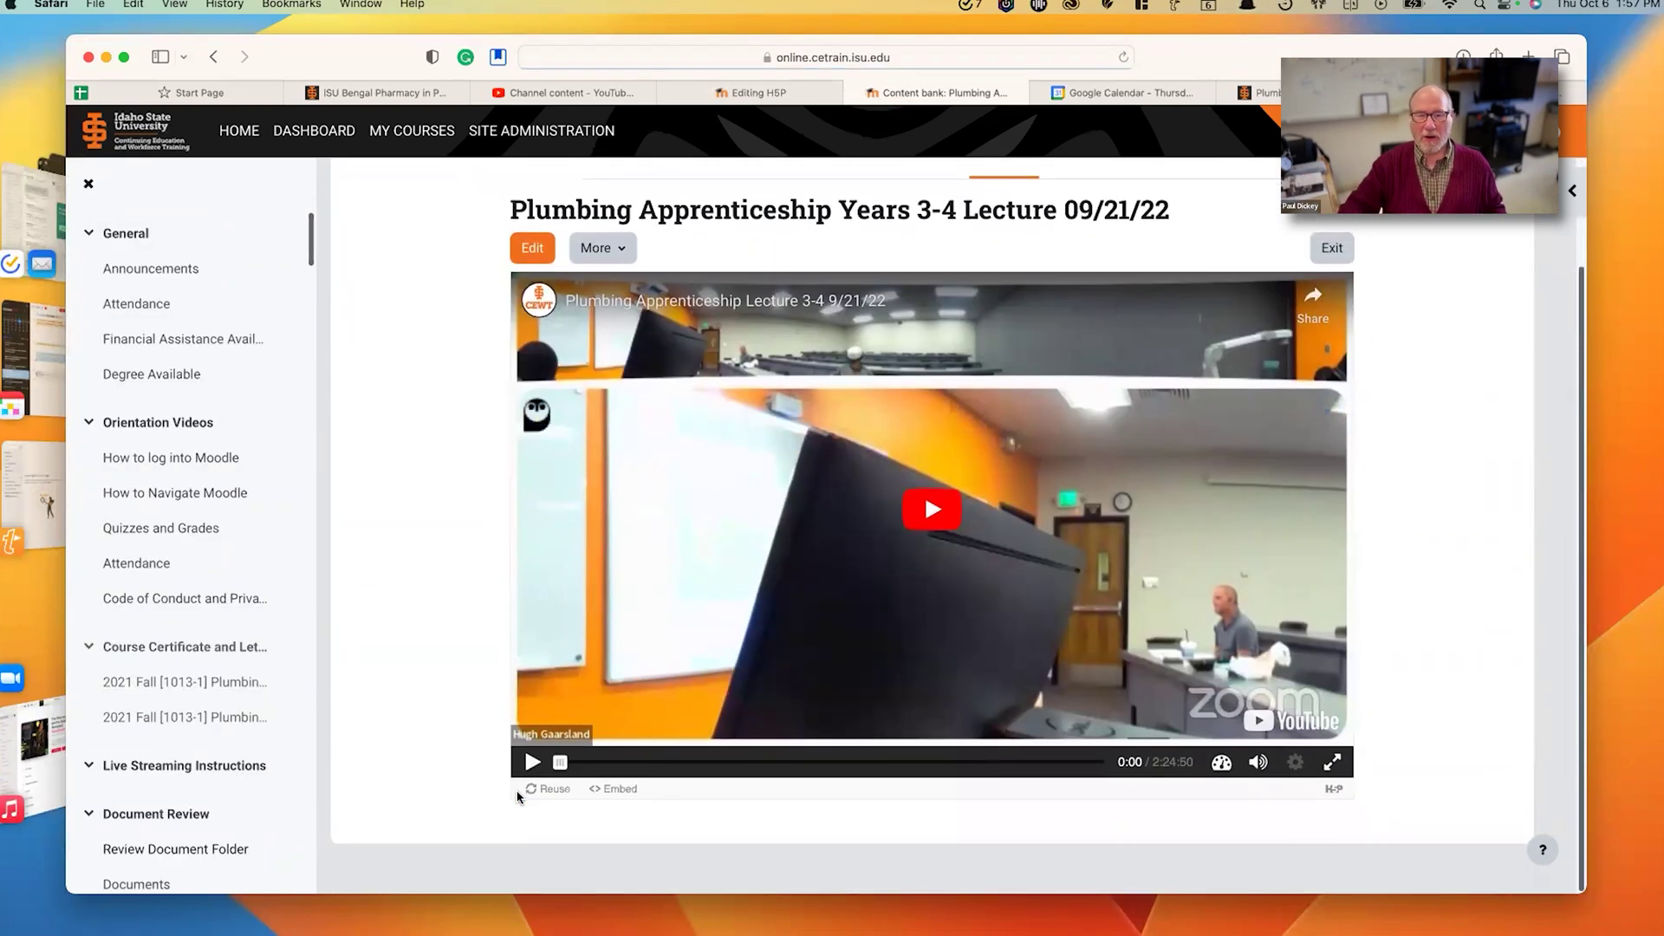
{"action": "scroll", "coordinate": [932, 651], "scroll_direction": "up", "scroll_amount": 1}
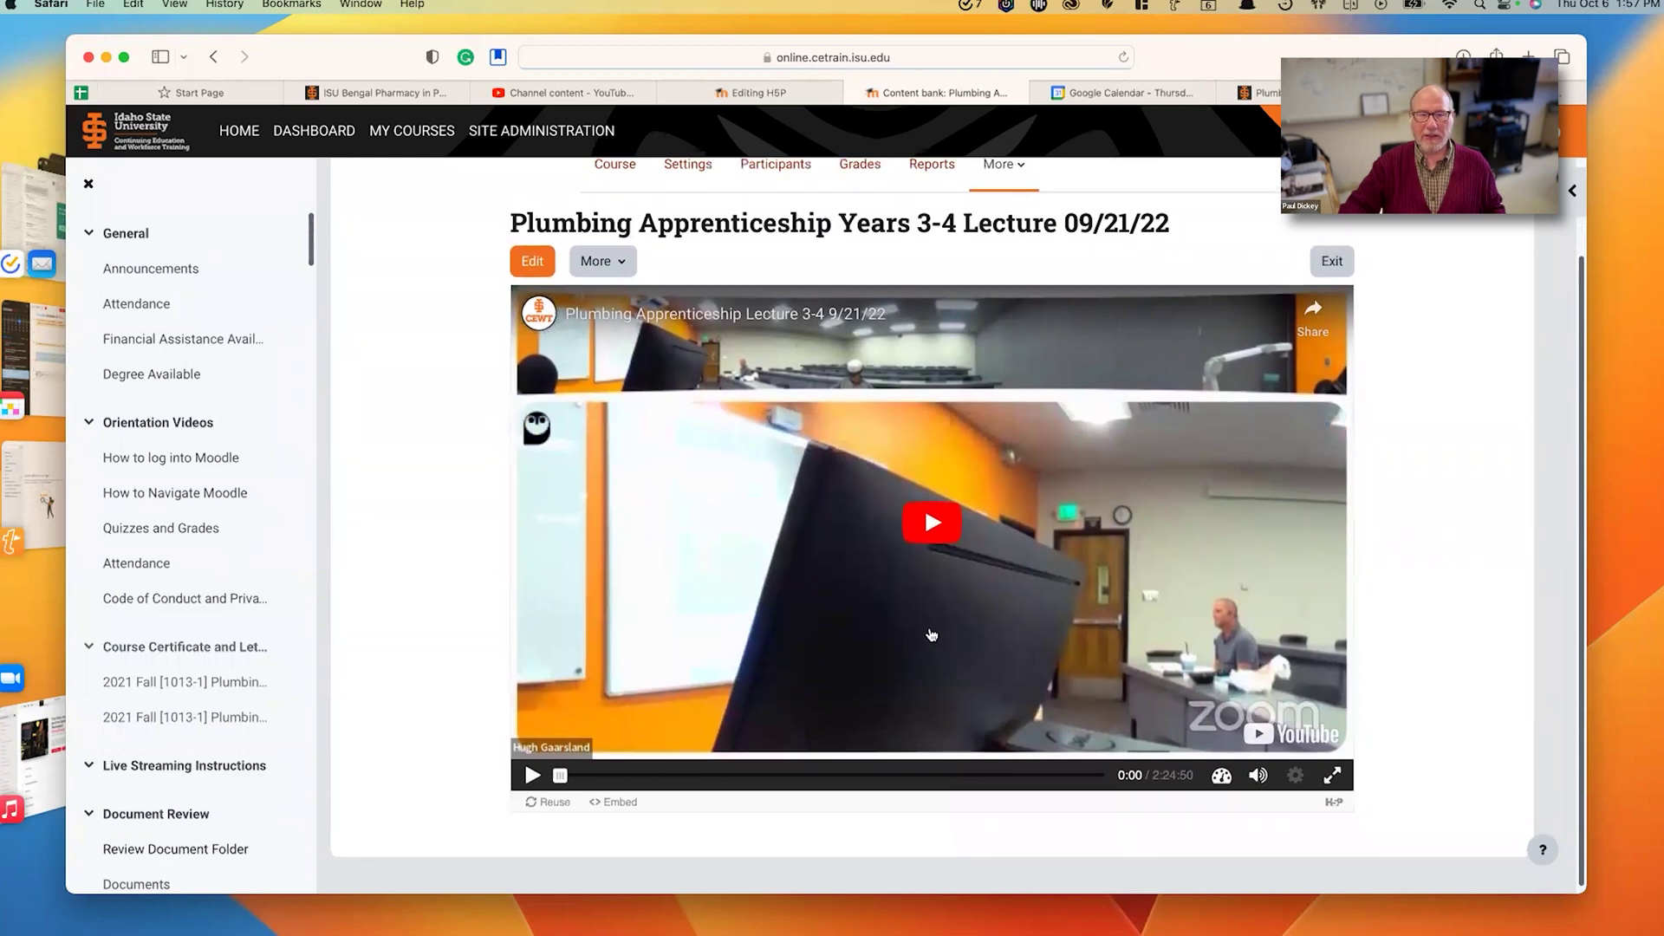
{"action": "scroll", "coordinate": [932, 635], "scroll_direction": "up", "scroll_amount": 2}
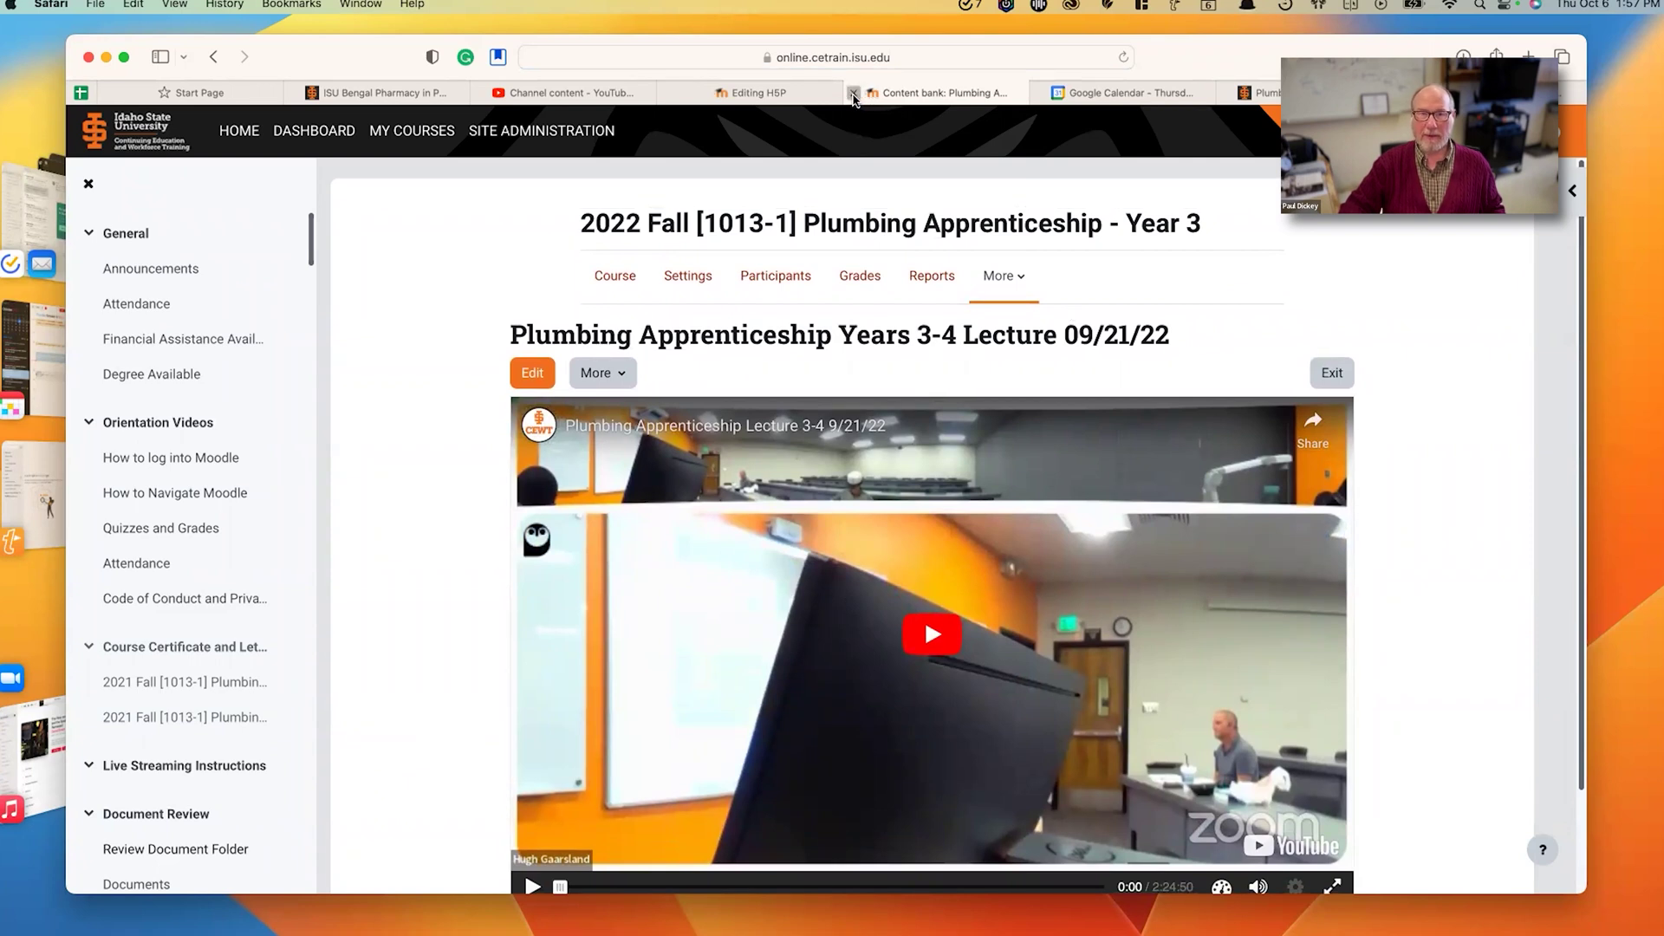
{"action": "left_click", "coordinate": [853, 99]}
- Link interactive-video-282.h5p from the content bank as the H5P activity's package file
{"action": "scroll", "coordinate": [841, 683], "scroll_direction": "up", "scroll_amount": 1}
{"action": "scroll", "coordinate": [844, 689], "scroll_direction": "up", "scroll_amount": 3}
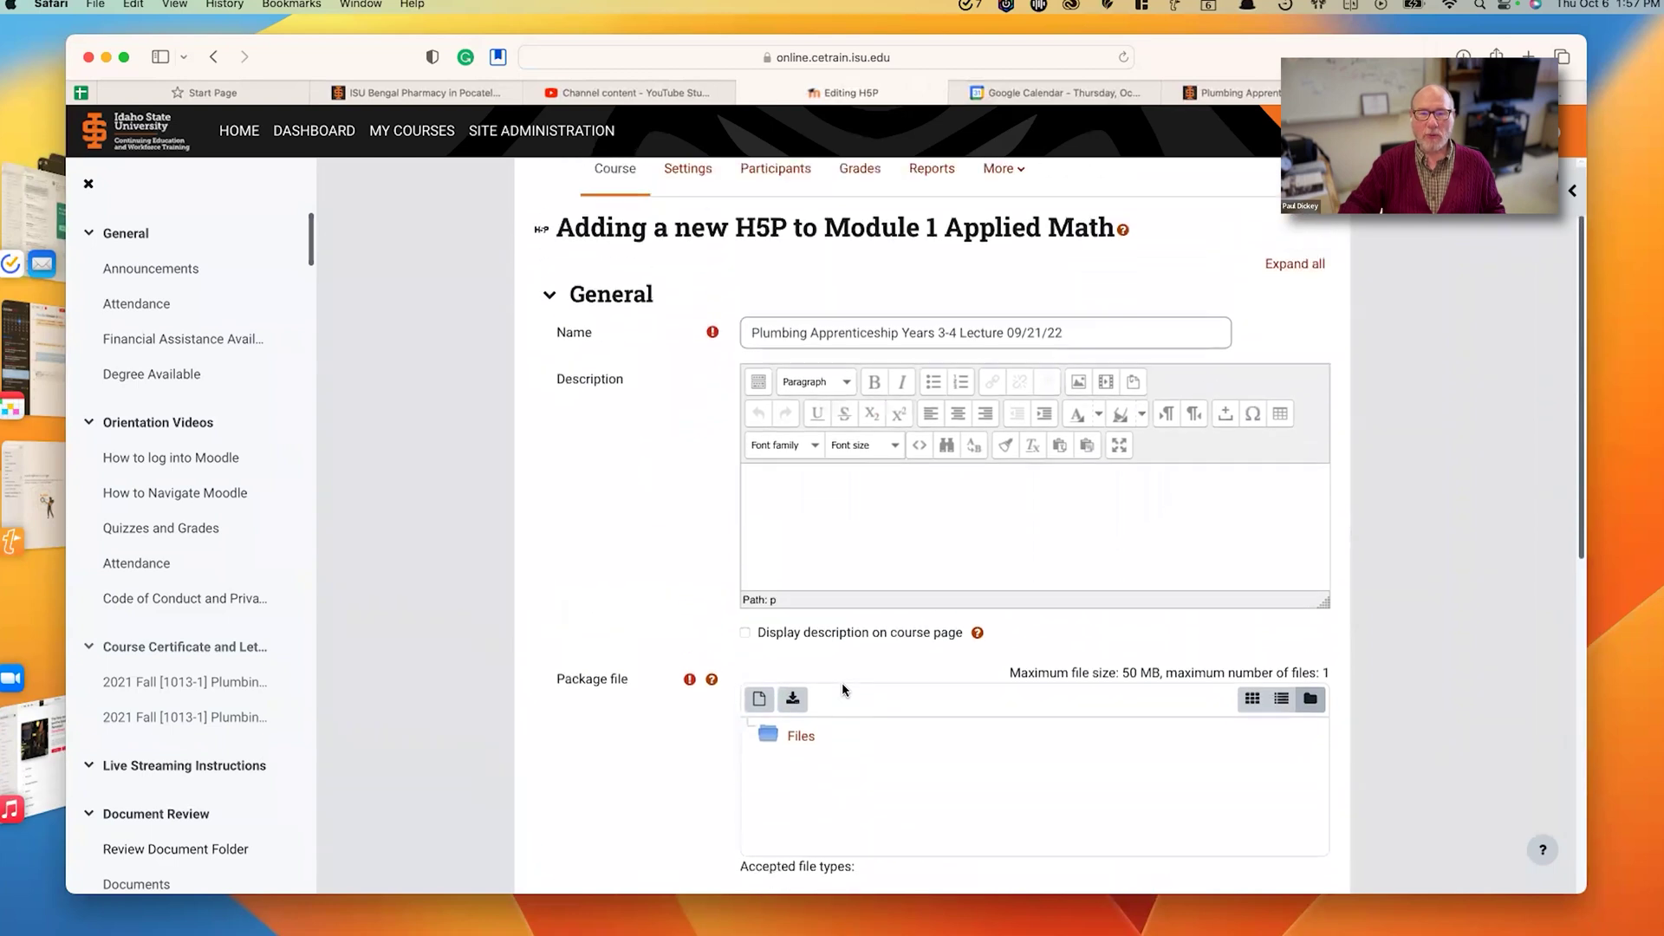
{"action": "scroll", "coordinate": [844, 689], "scroll_direction": "down", "scroll_amount": 5}
{"action": "scroll", "coordinate": [843, 689], "scroll_direction": "up", "scroll_amount": 3}
{"action": "scroll", "coordinate": [843, 689], "scroll_direction": "down", "scroll_amount": 5}
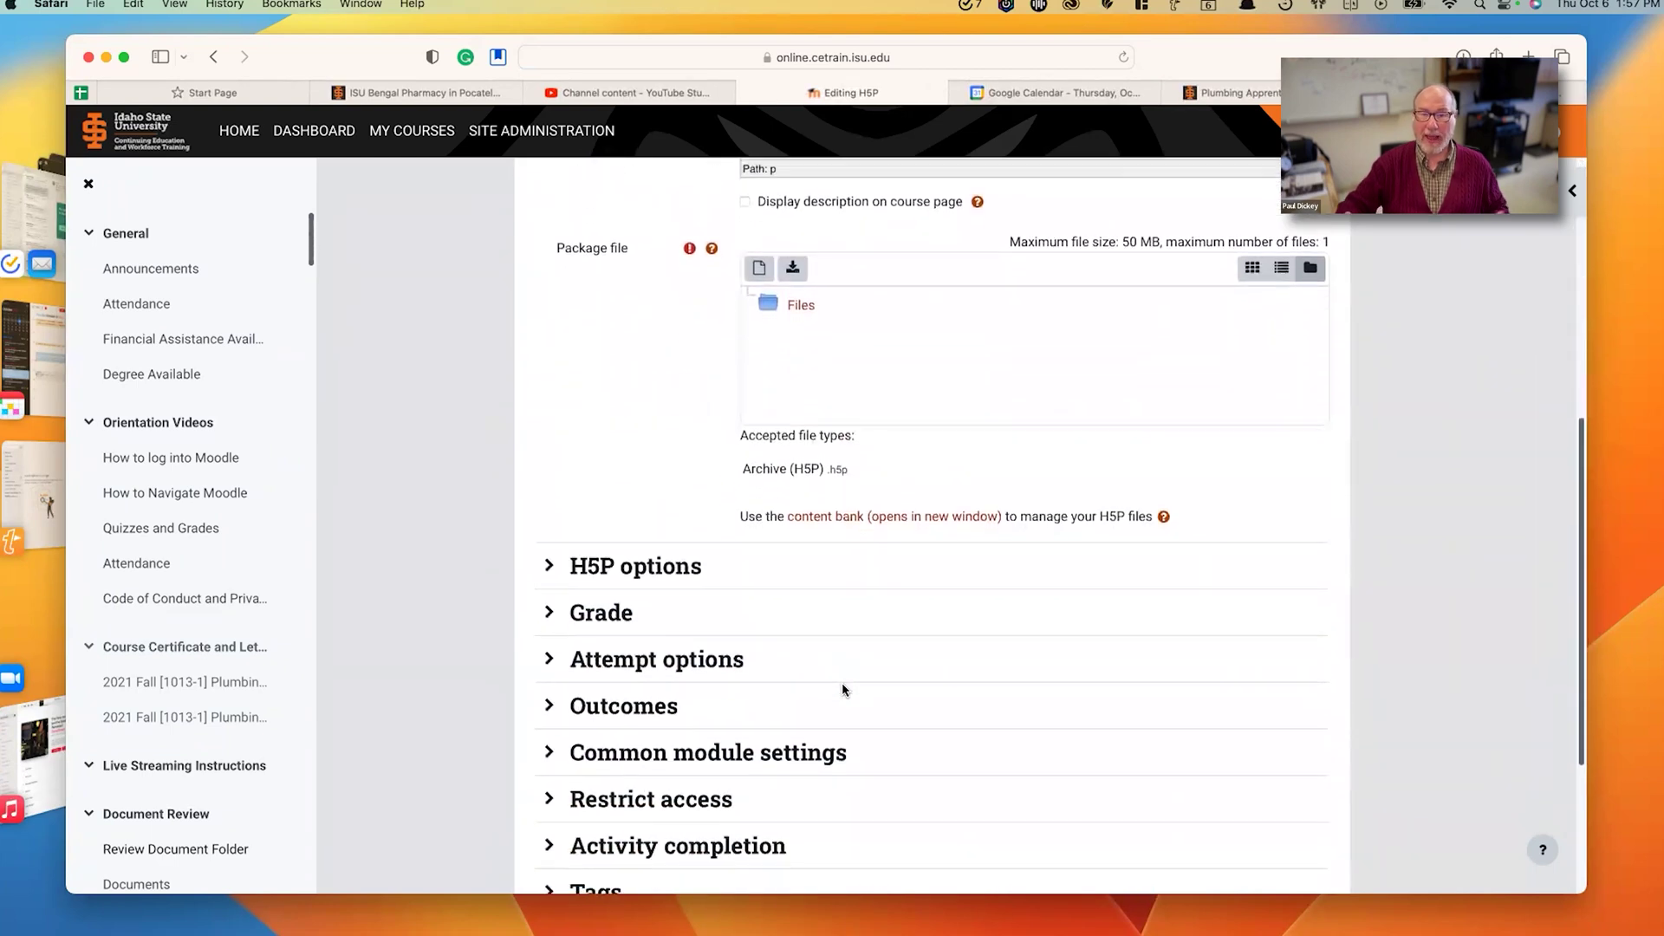
{"action": "scroll", "coordinate": [842, 689], "scroll_direction": "up", "scroll_amount": 3}
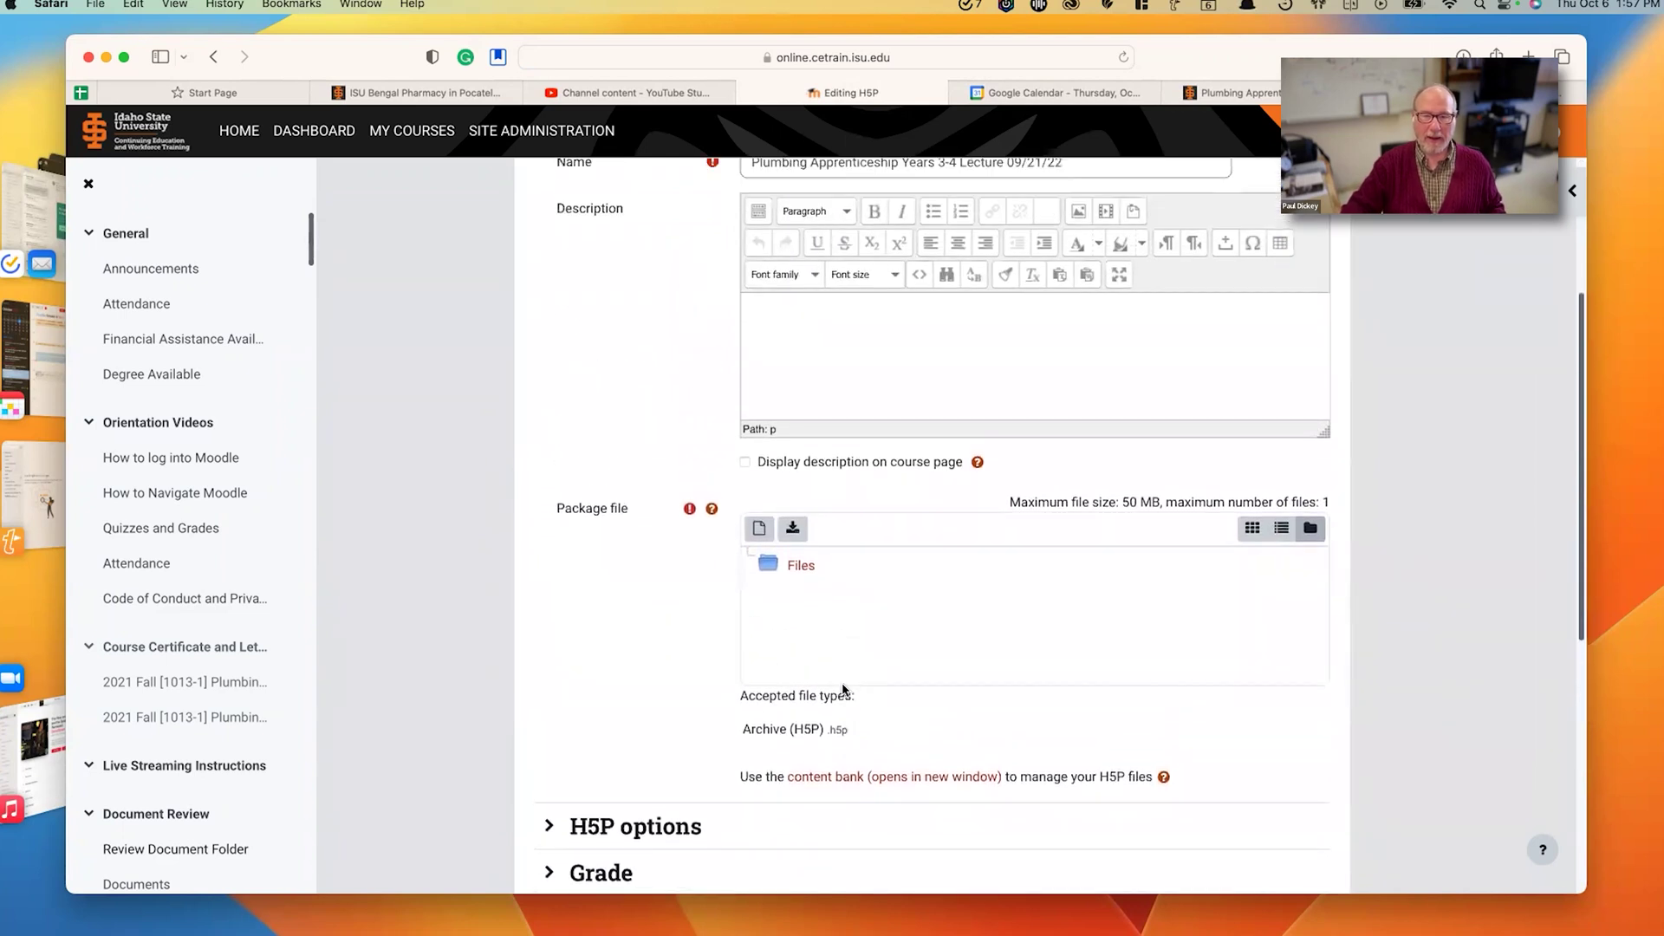
{"action": "scroll", "coordinate": [842, 691], "scroll_direction": "up", "scroll_amount": 1}
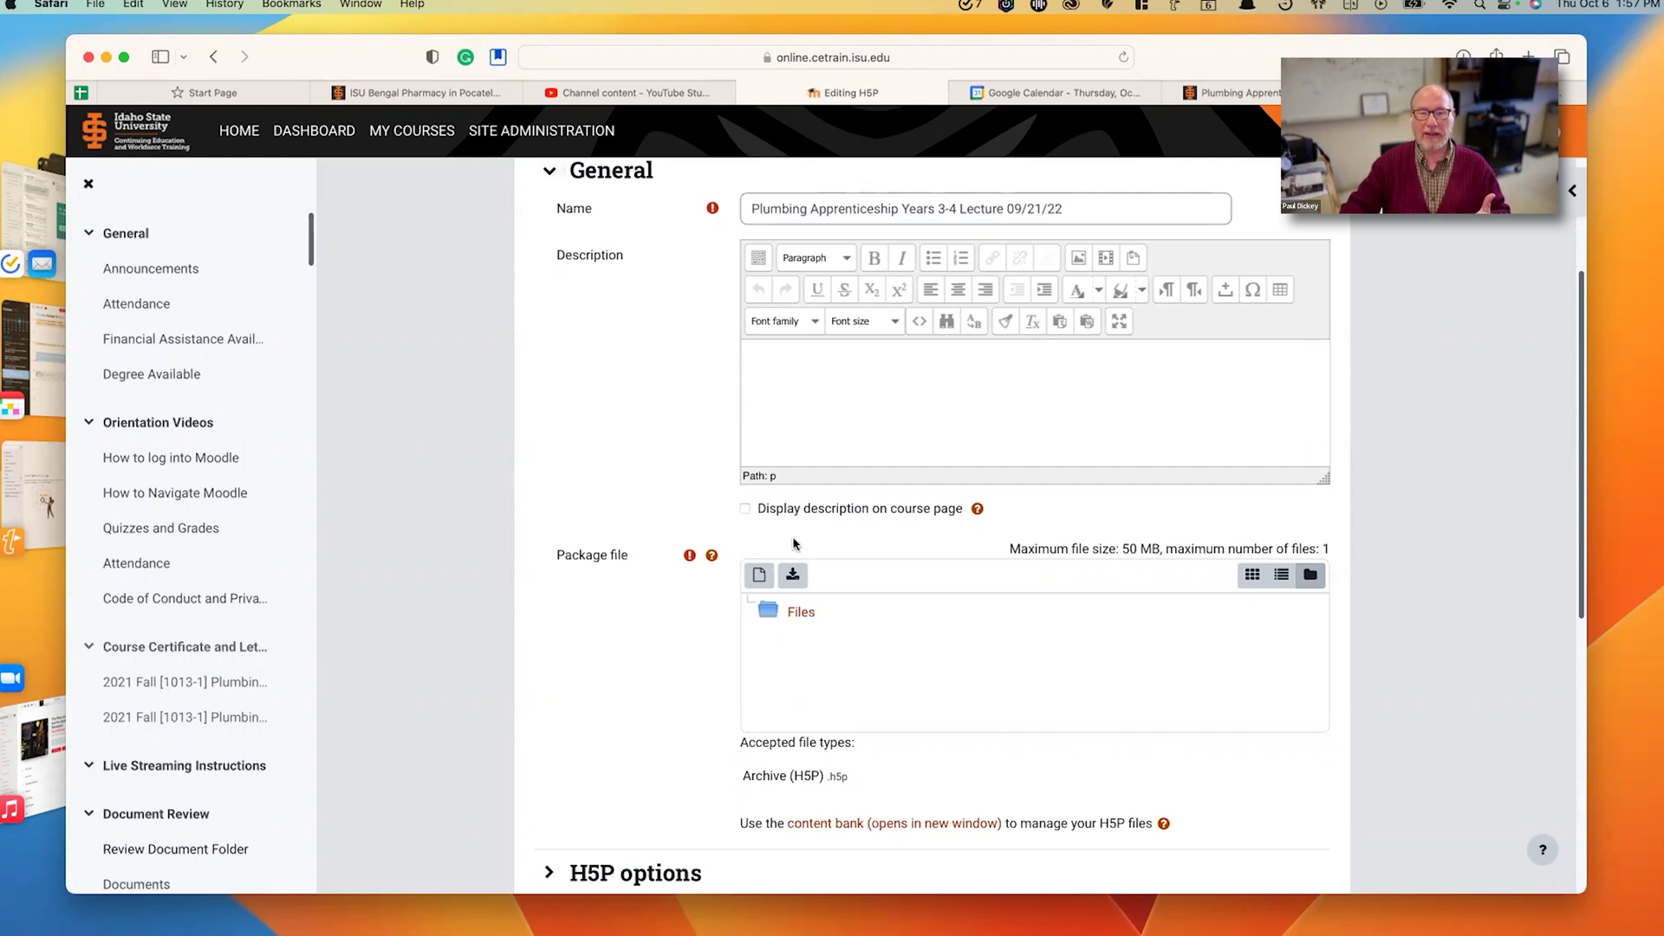
{"action": "left_click", "coordinate": [760, 577]}
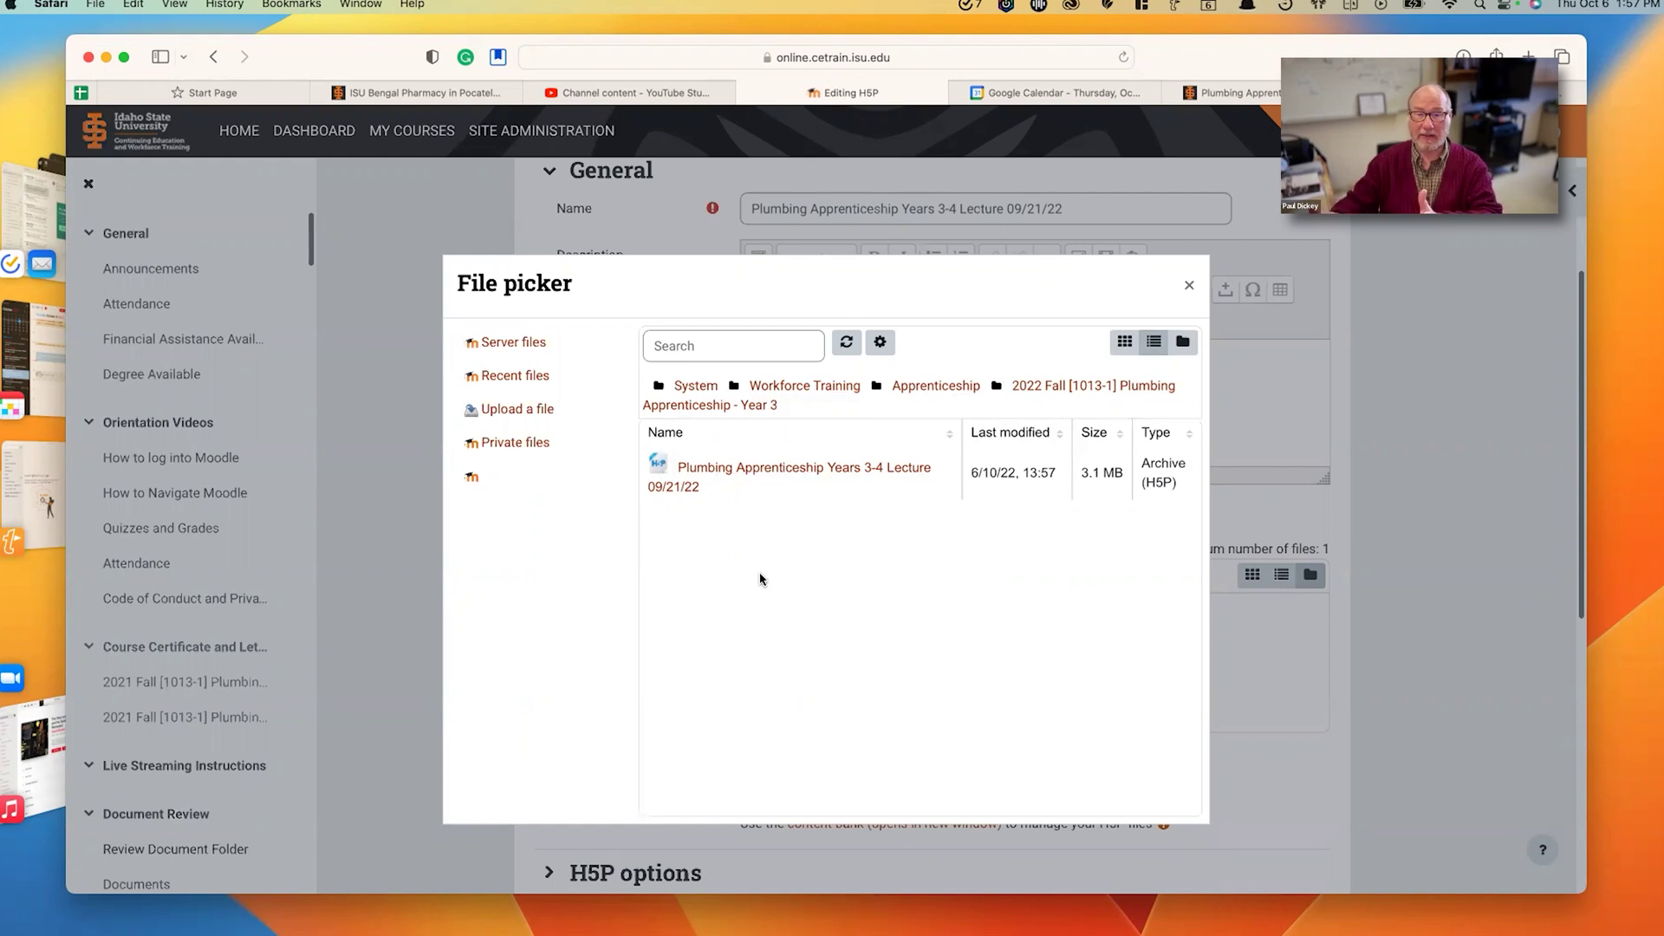
{"action": "left_click", "coordinate": [762, 479]}
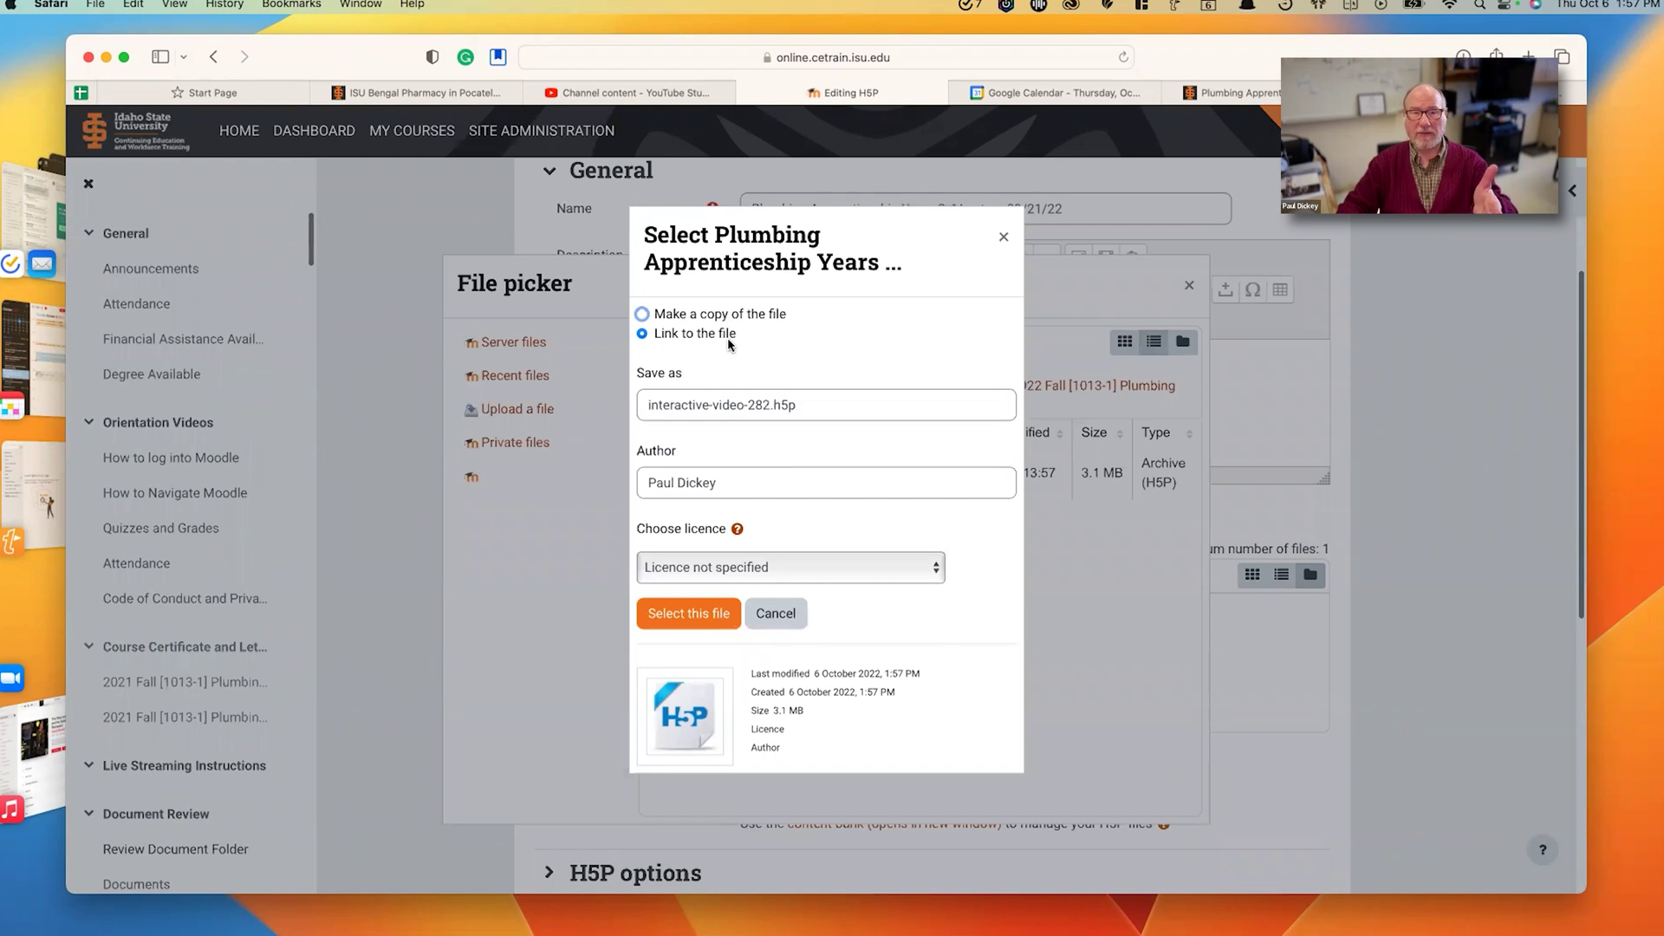
{"action": "left_click", "coordinate": [688, 614]}
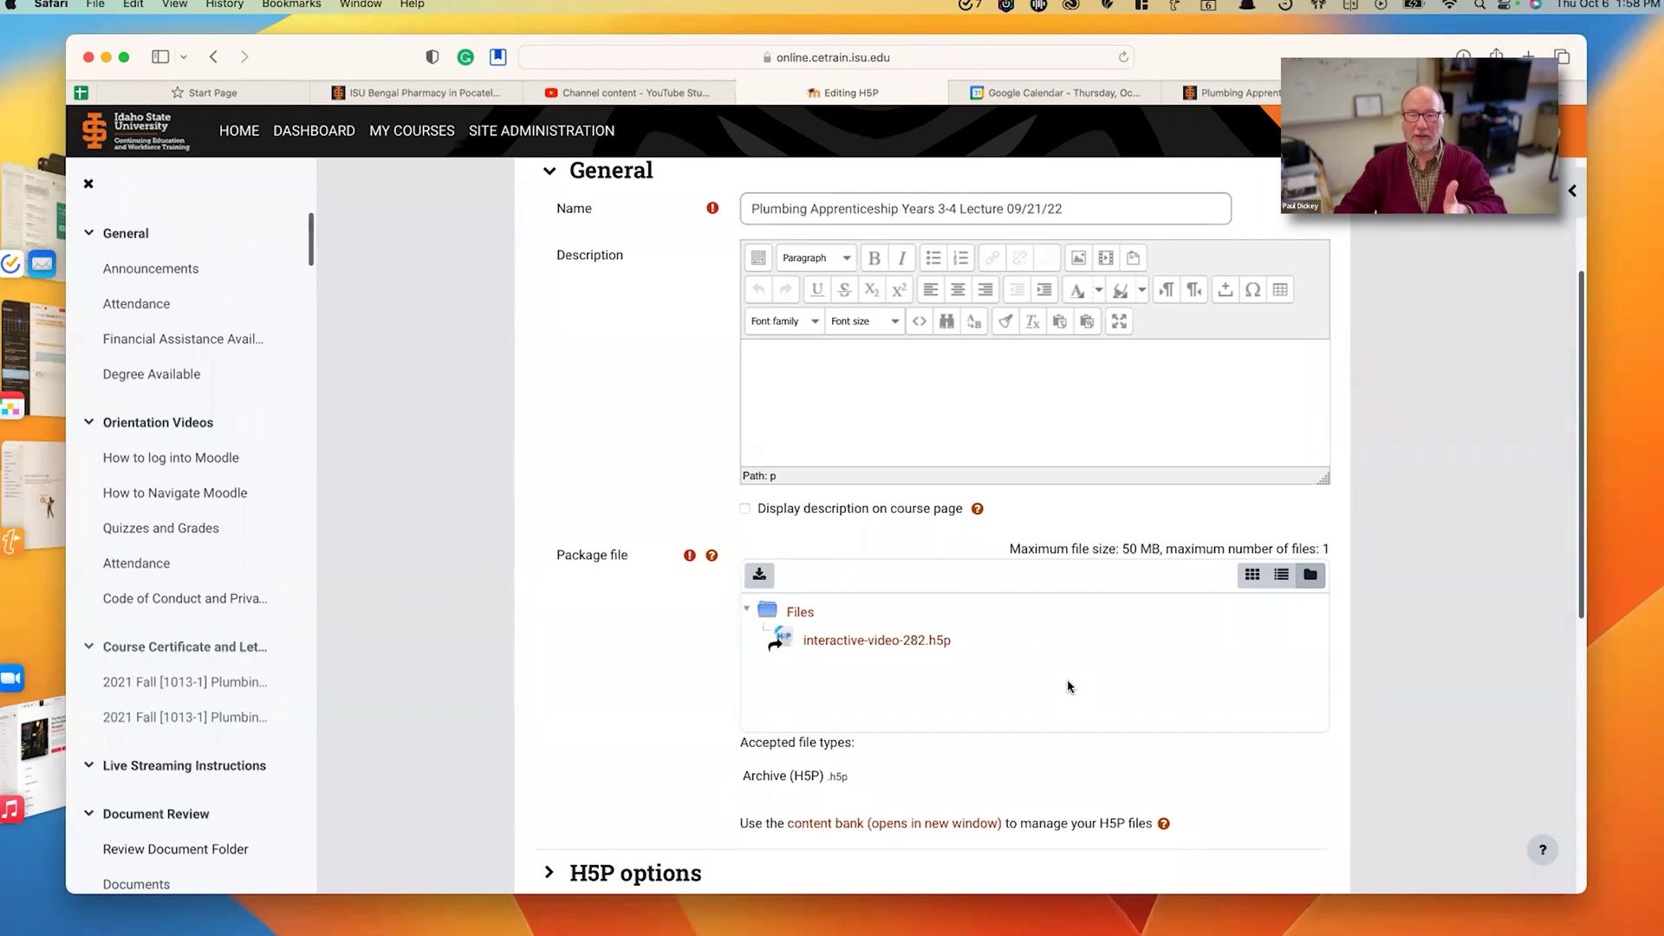
- Set completion tracking to 'Show activity as complete when conditions are met' with view required, and save
{"action": "scroll", "coordinate": [1068, 685], "scroll_direction": "down", "scroll_amount": 5}
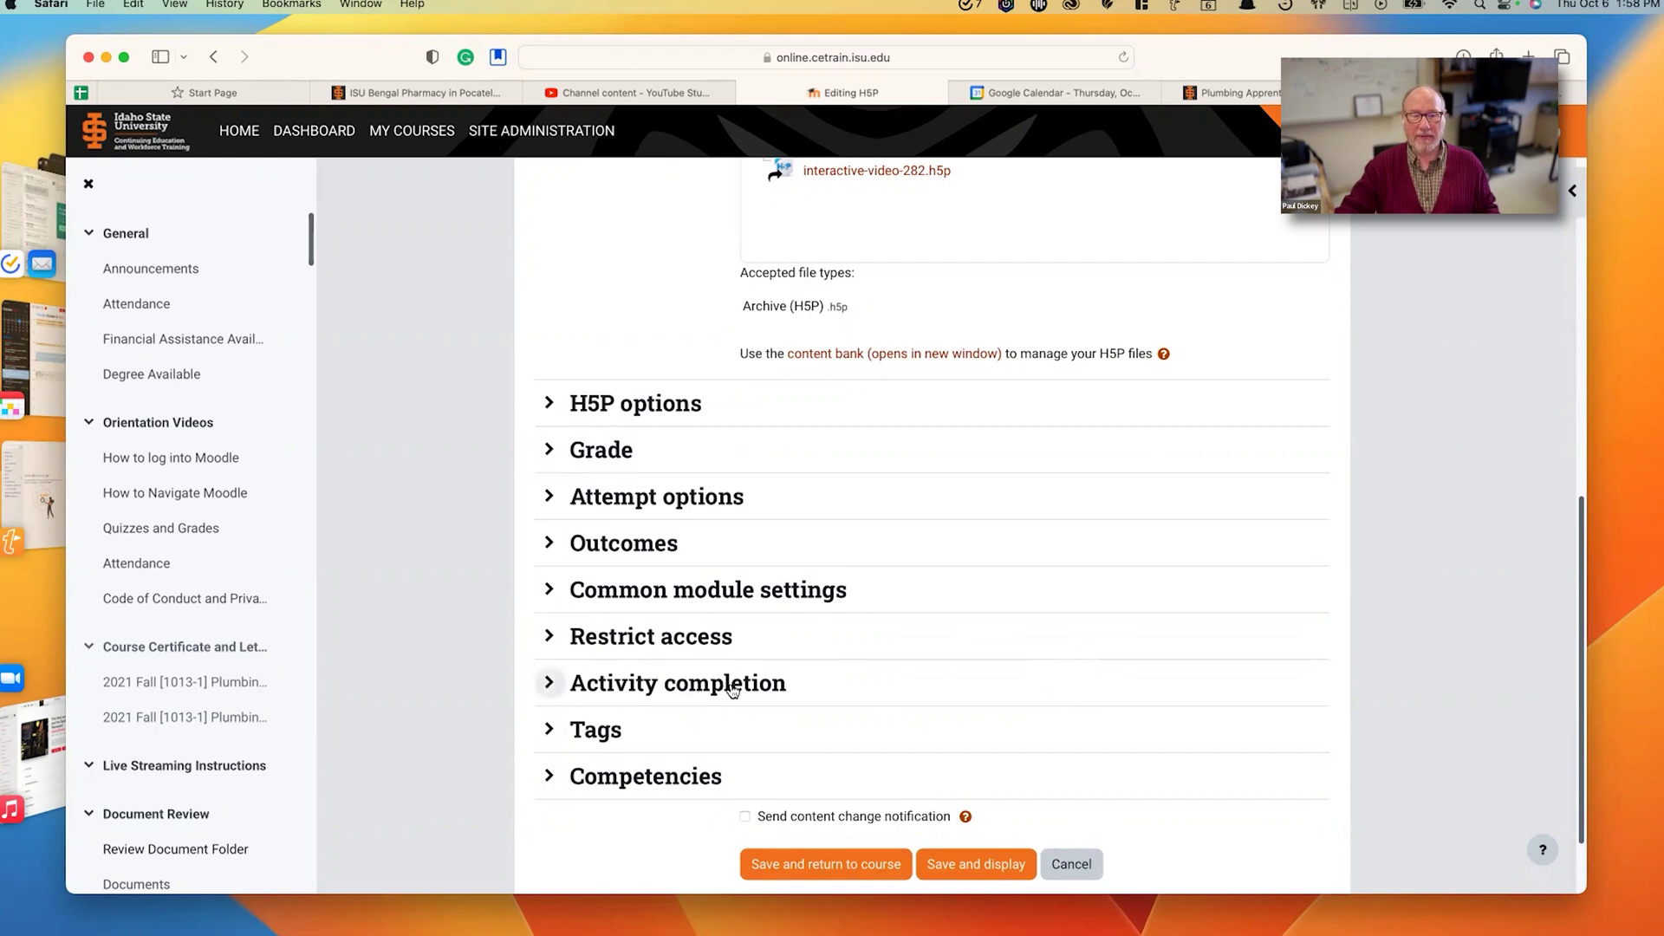
{"action": "left_click", "coordinate": [733, 690]}
{"action": "scroll", "coordinate": [1019, 617], "scroll_direction": "down", "scroll_amount": 3}
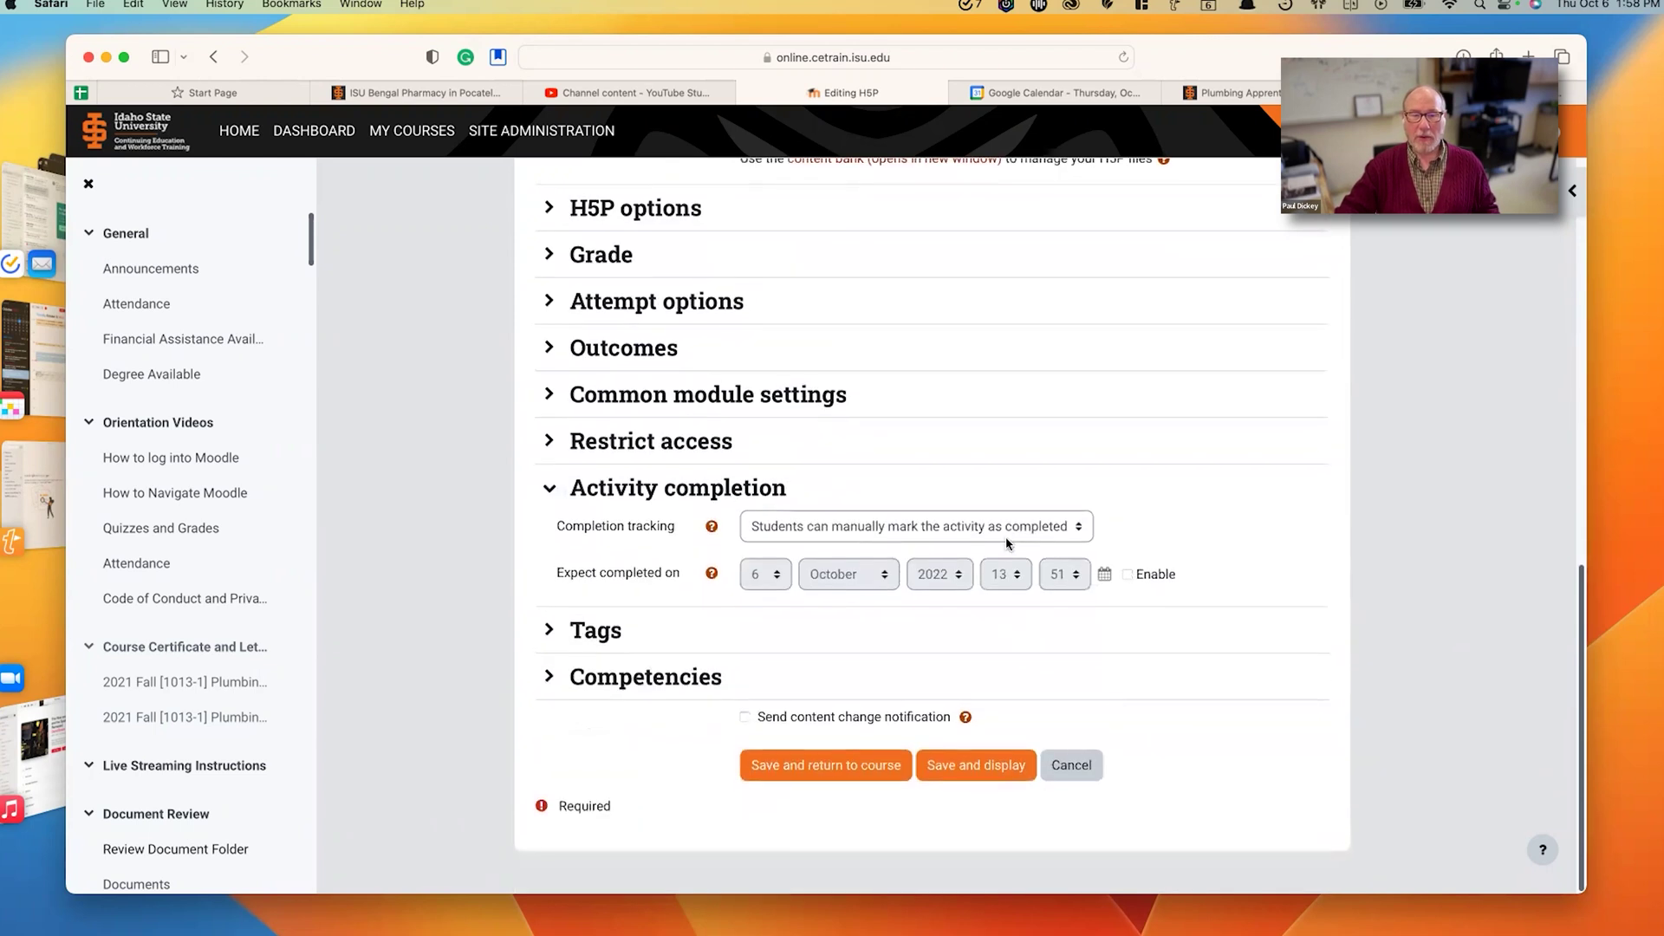
{"action": "left_click", "coordinate": [1006, 533]}
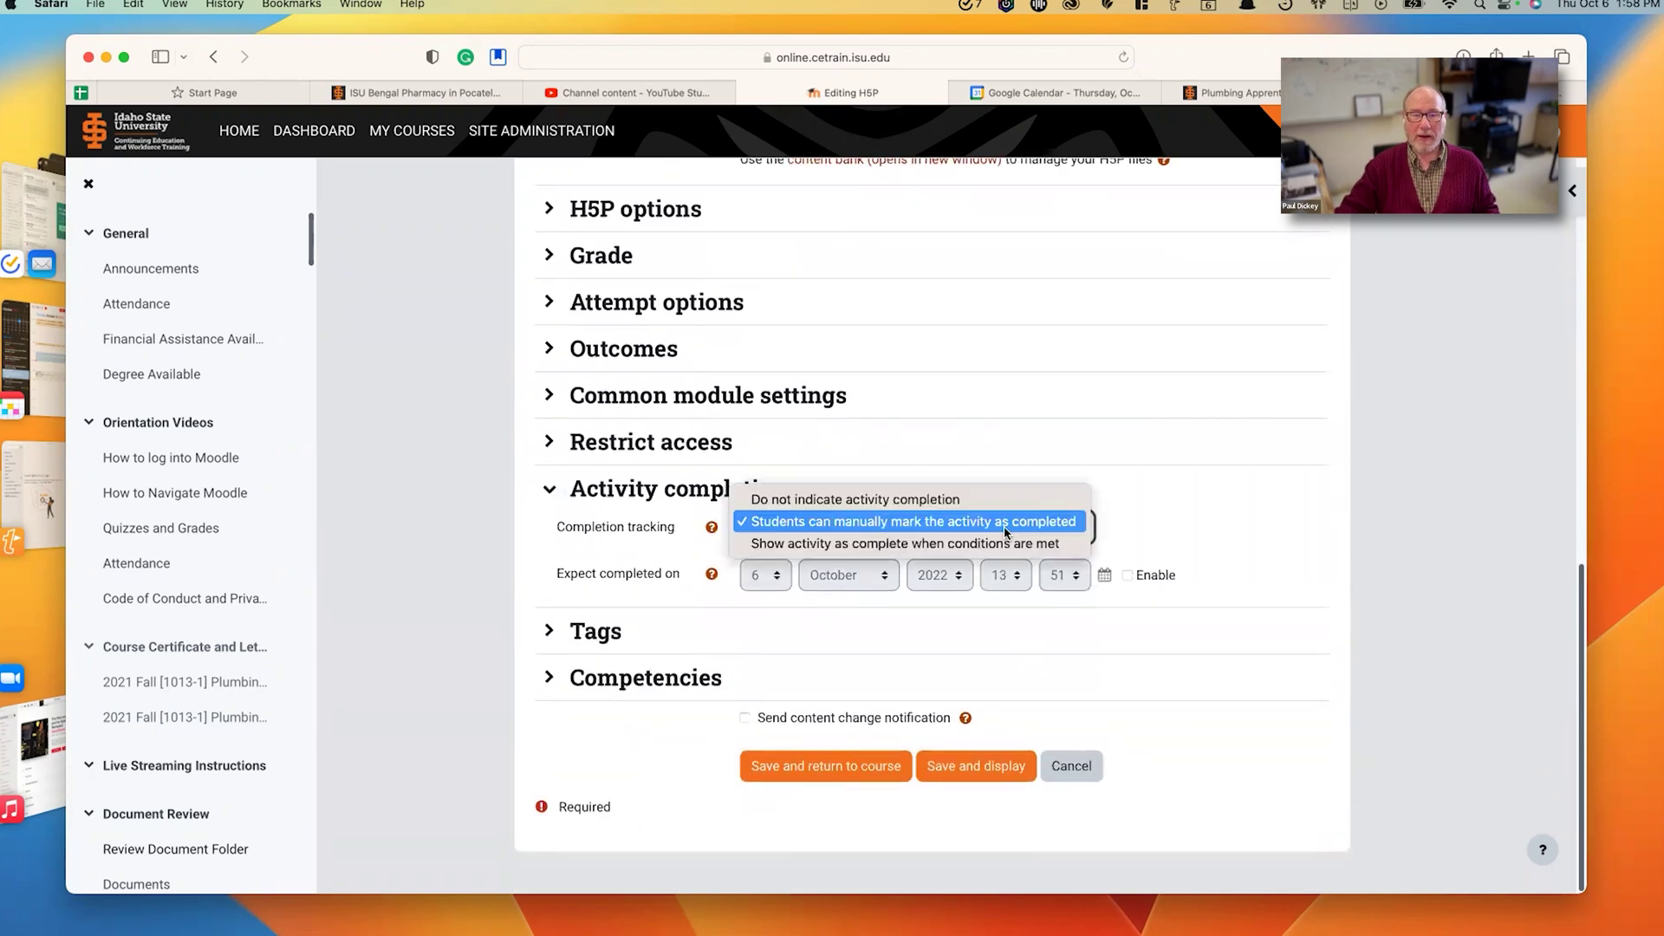
{"action": "left_click", "coordinate": [896, 544]}
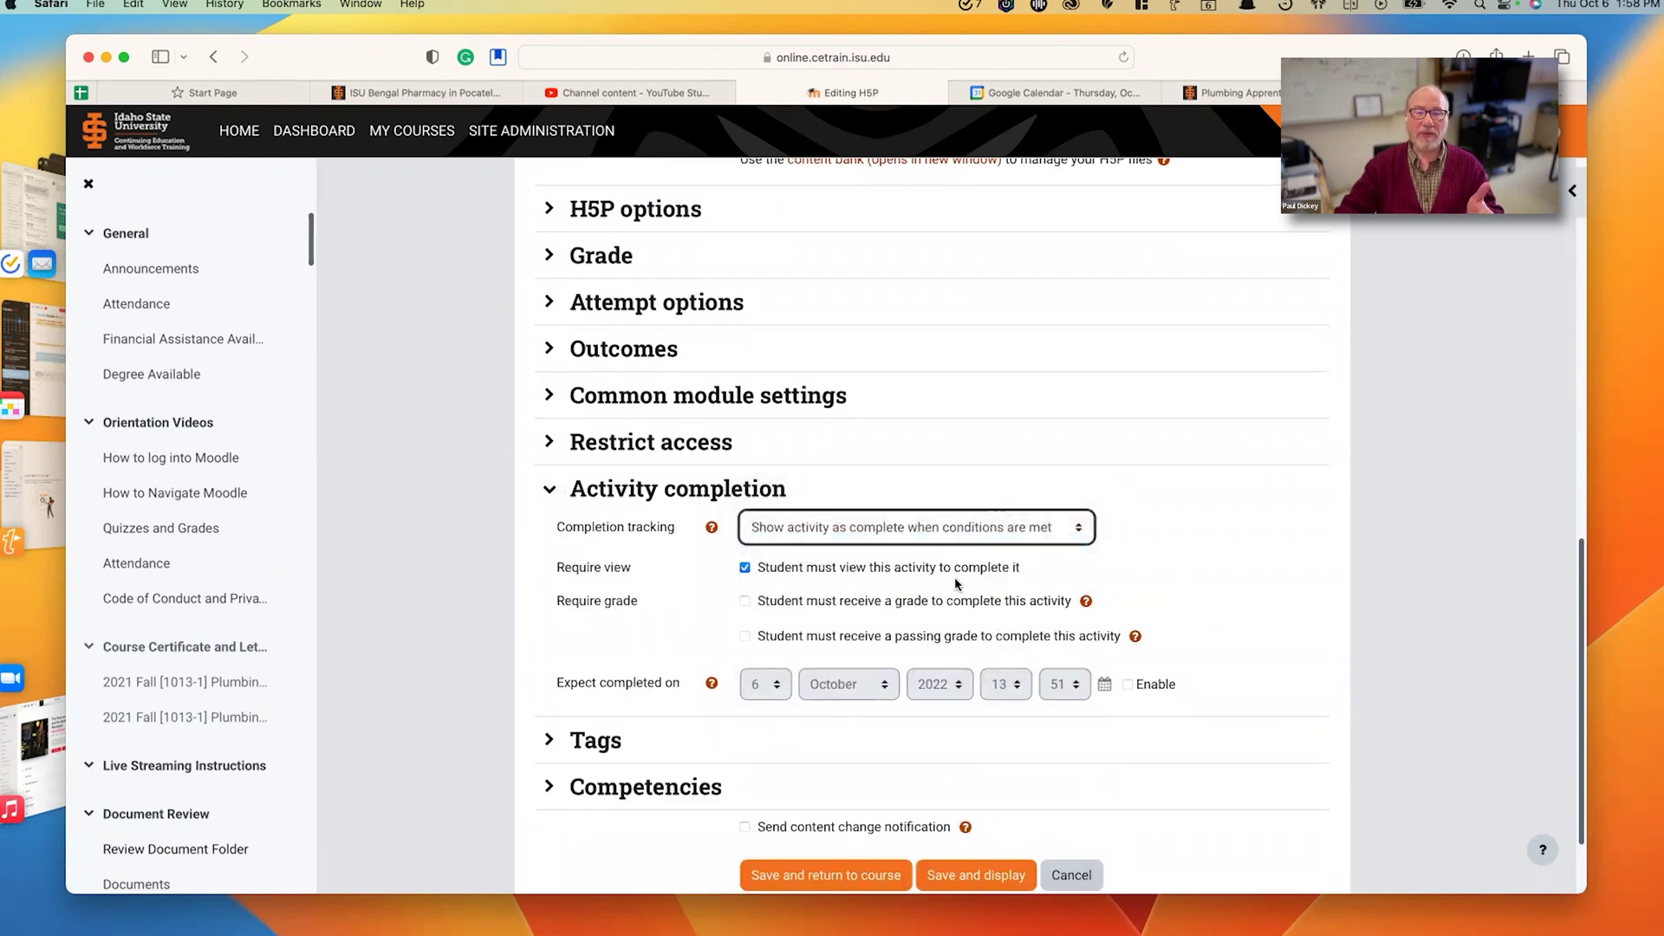
{"action": "scroll", "coordinate": [1195, 559], "scroll_direction": "down", "scroll_amount": 3}
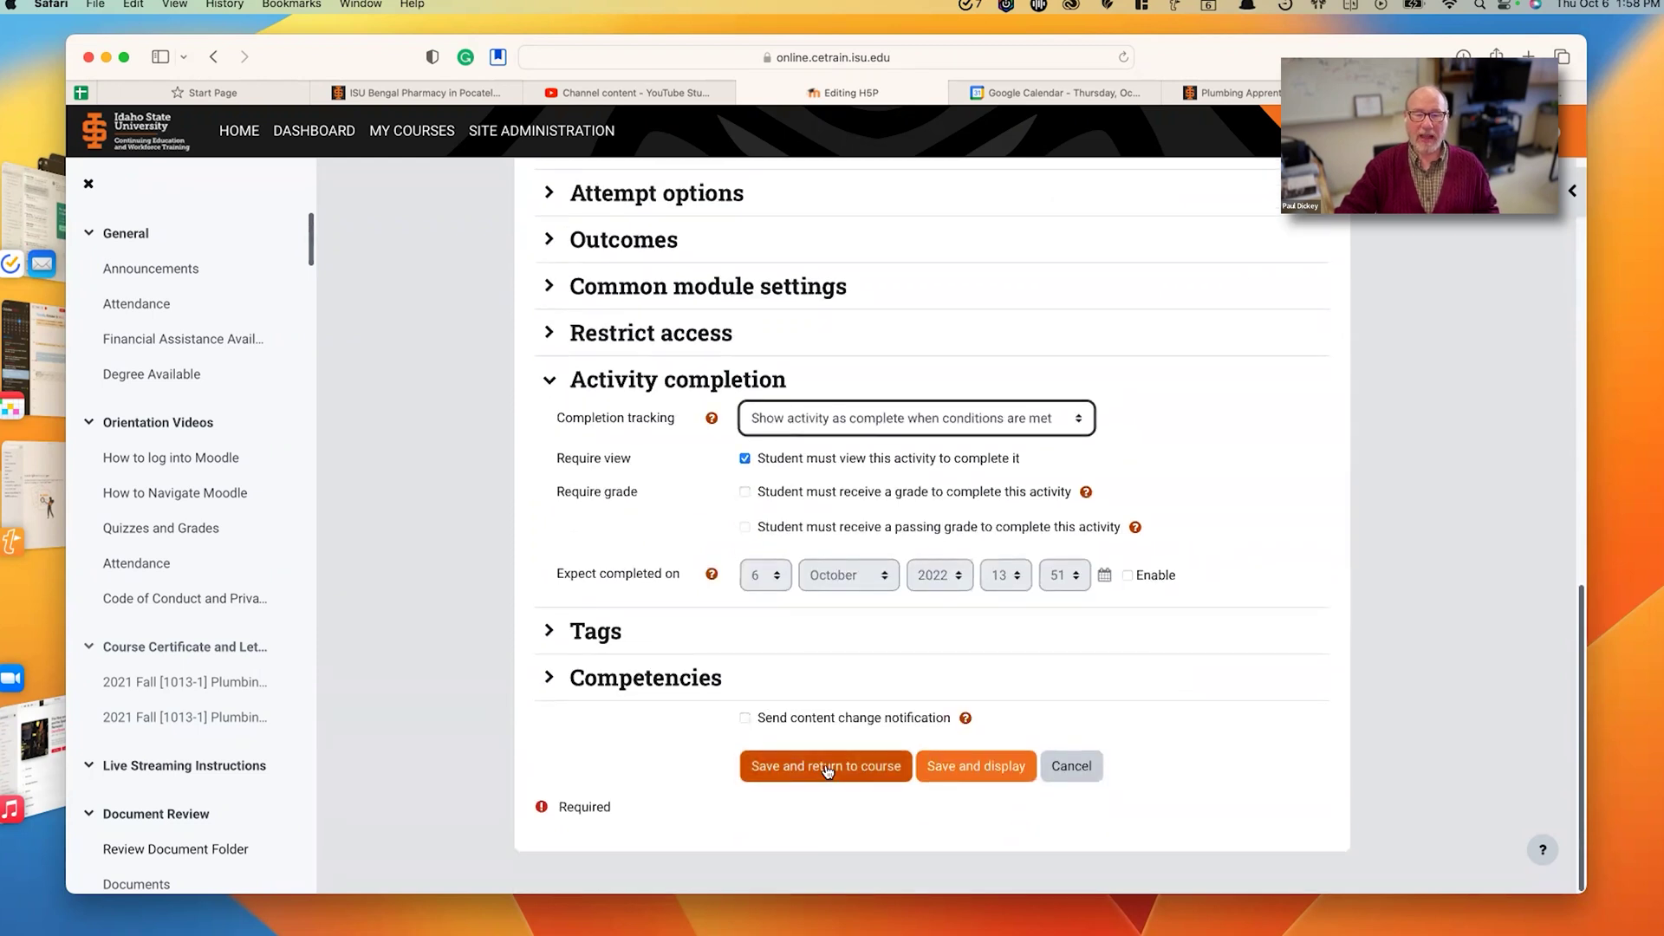
{"action": "left_click", "coordinate": [855, 771]}
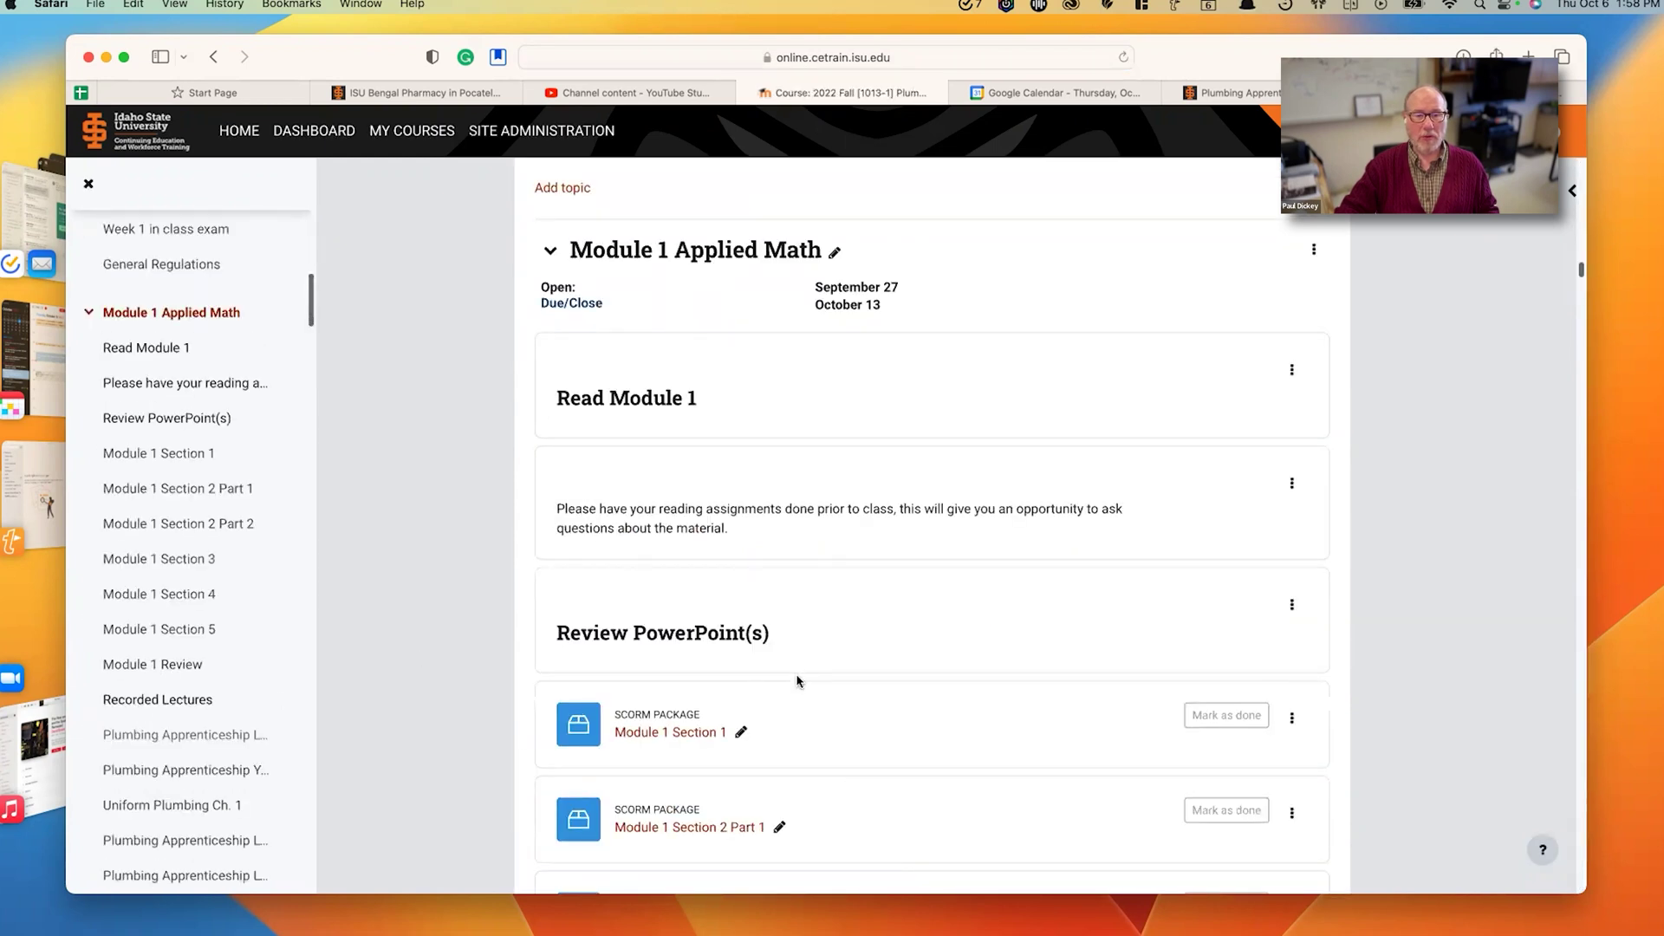
- Drag the Years 3-4 Lecture 09/21/22 H5P activity up to just below the Lecture 9/21/22 page
{"action": "scroll", "coordinate": [798, 681], "scroll_direction": "down", "scroll_amount": 15}
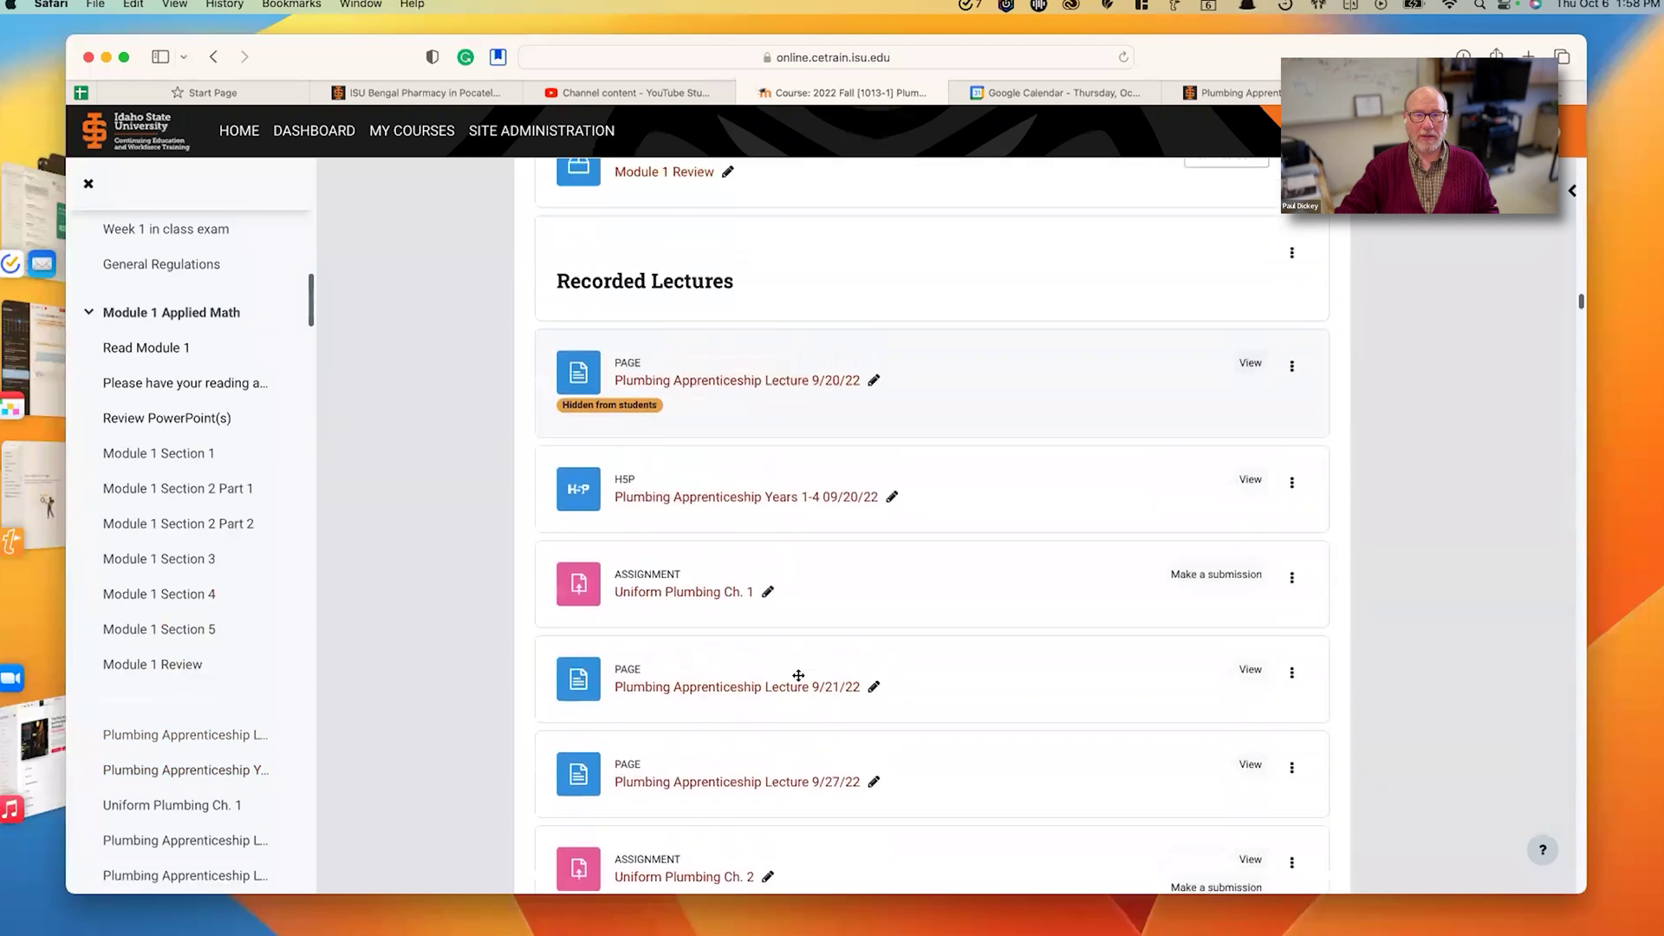
{"action": "scroll", "coordinate": [798, 675], "scroll_direction": "down", "scroll_amount": 10}
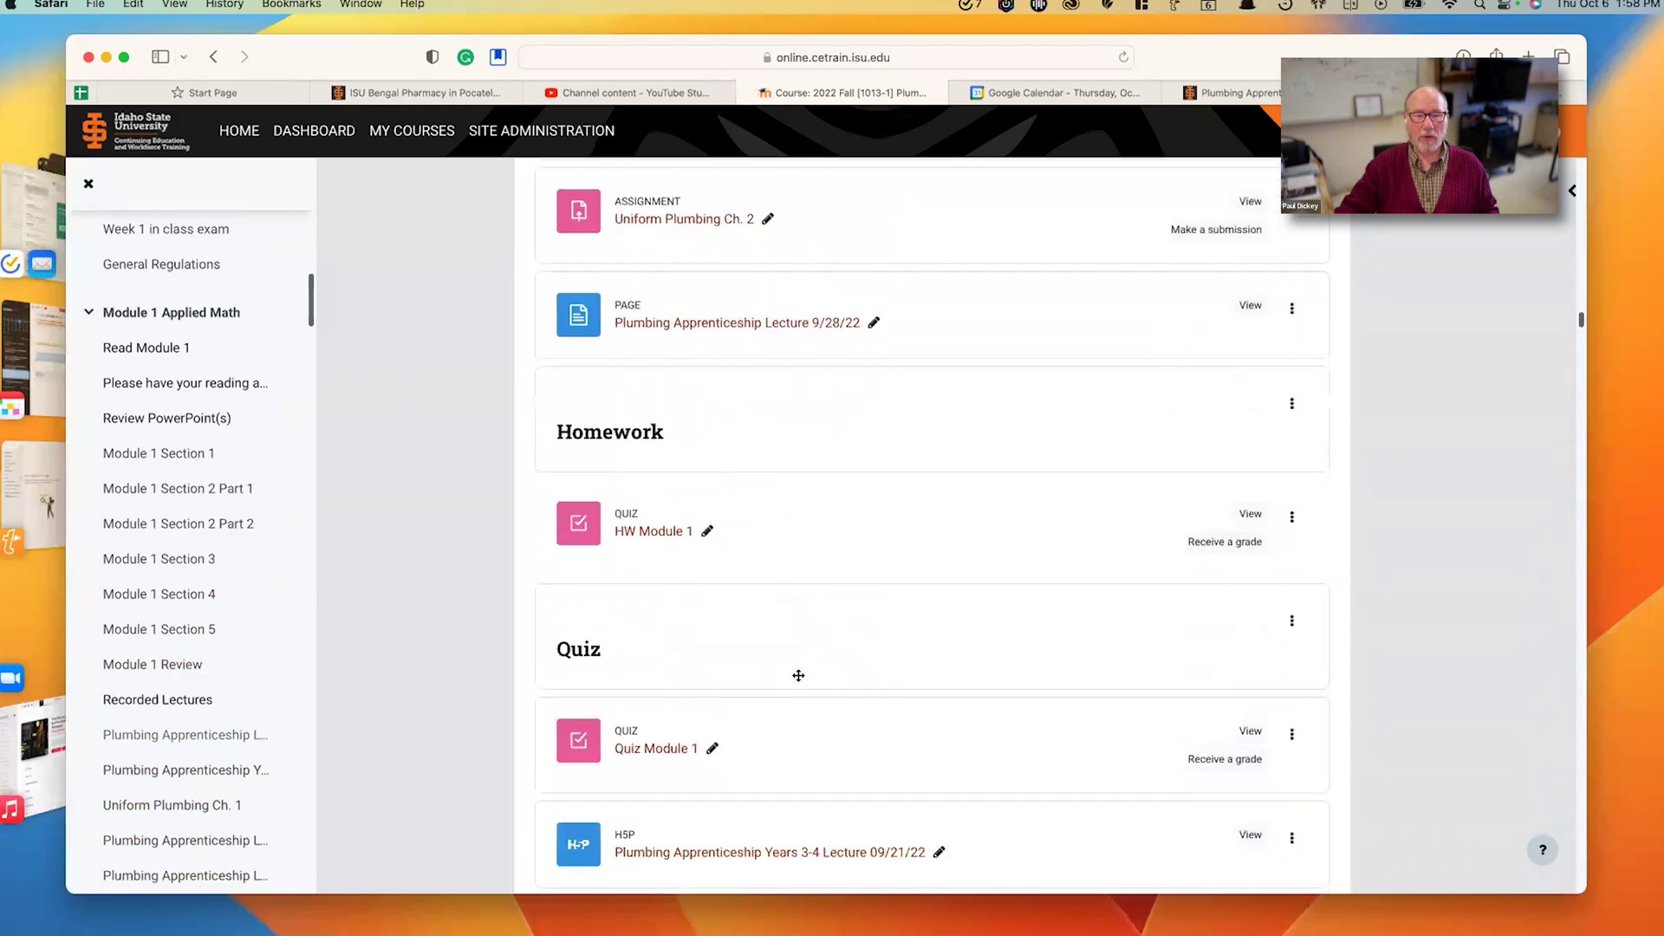
{"action": "scroll", "coordinate": [798, 675], "scroll_direction": "down", "scroll_amount": 5}
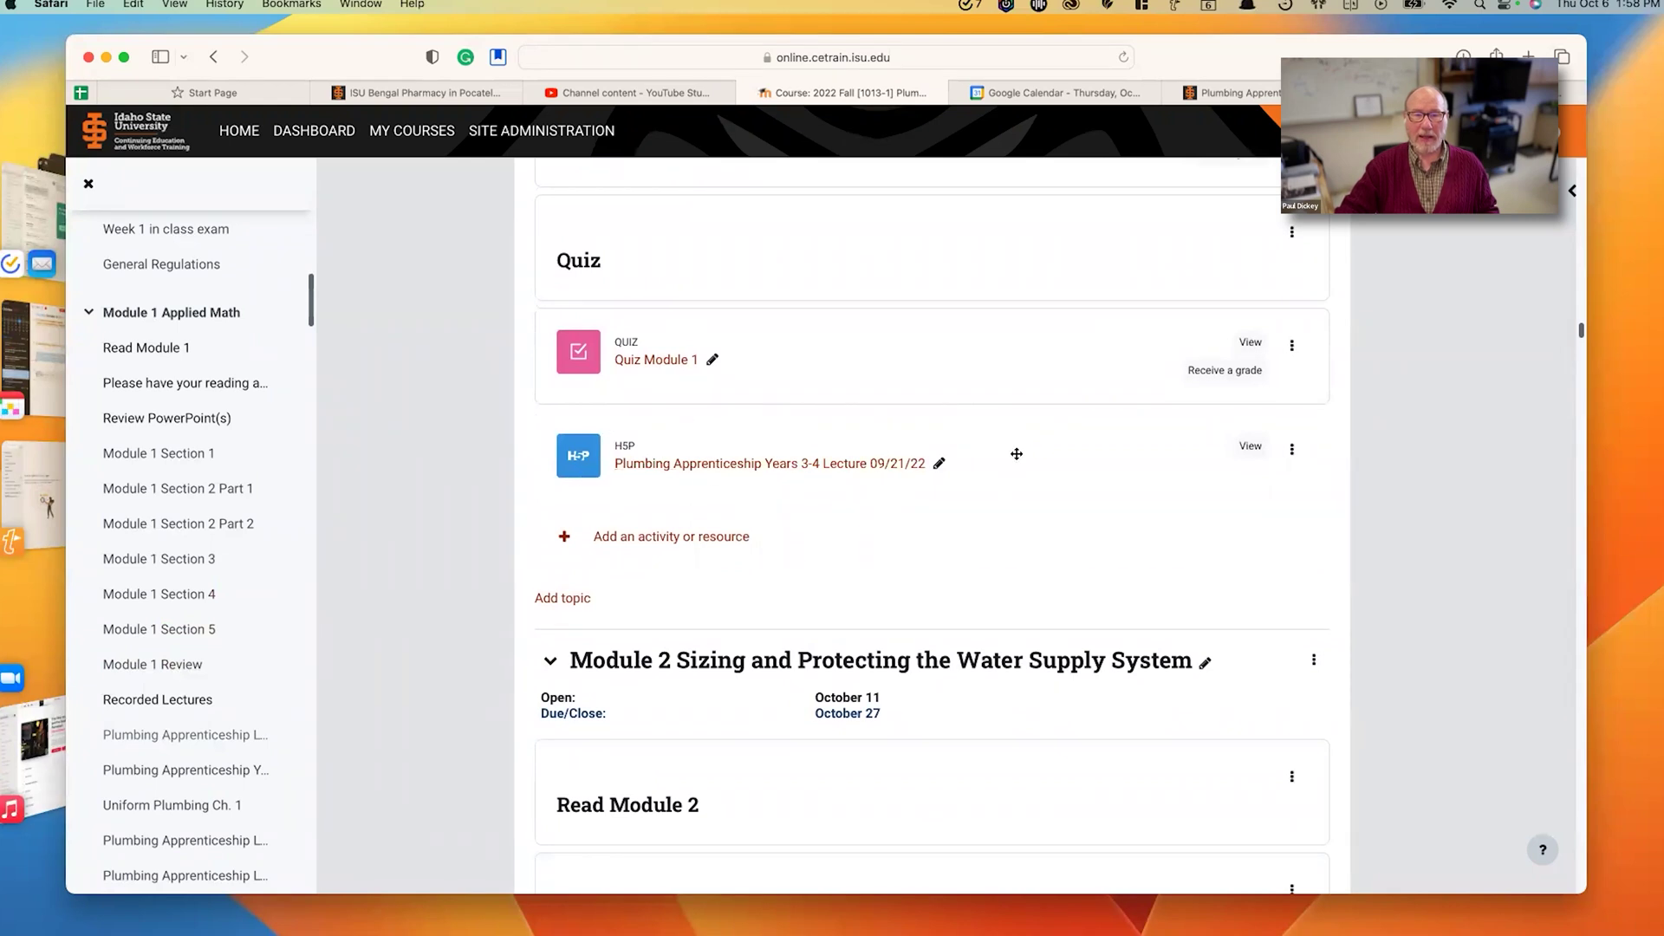
{"action": "left_click_drag", "start_coordinate": [1014, 455], "coordinate": [977, 211]}
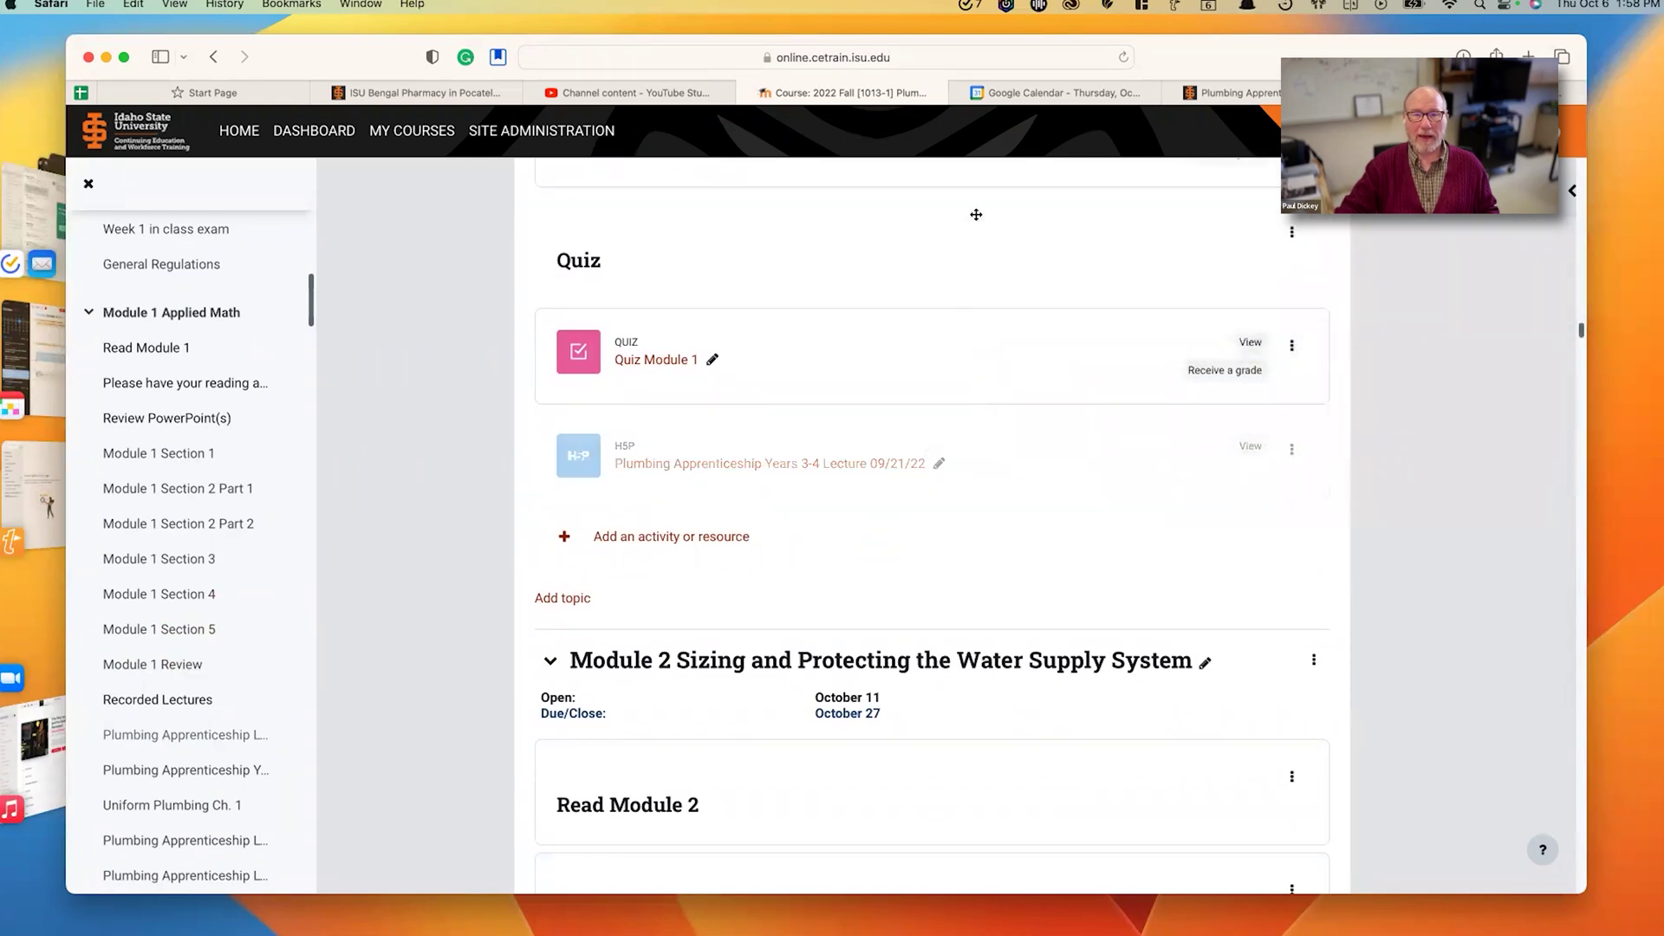
{"action": "scroll", "coordinate": [991, 398], "scroll_direction": "up", "scroll_amount": 5}
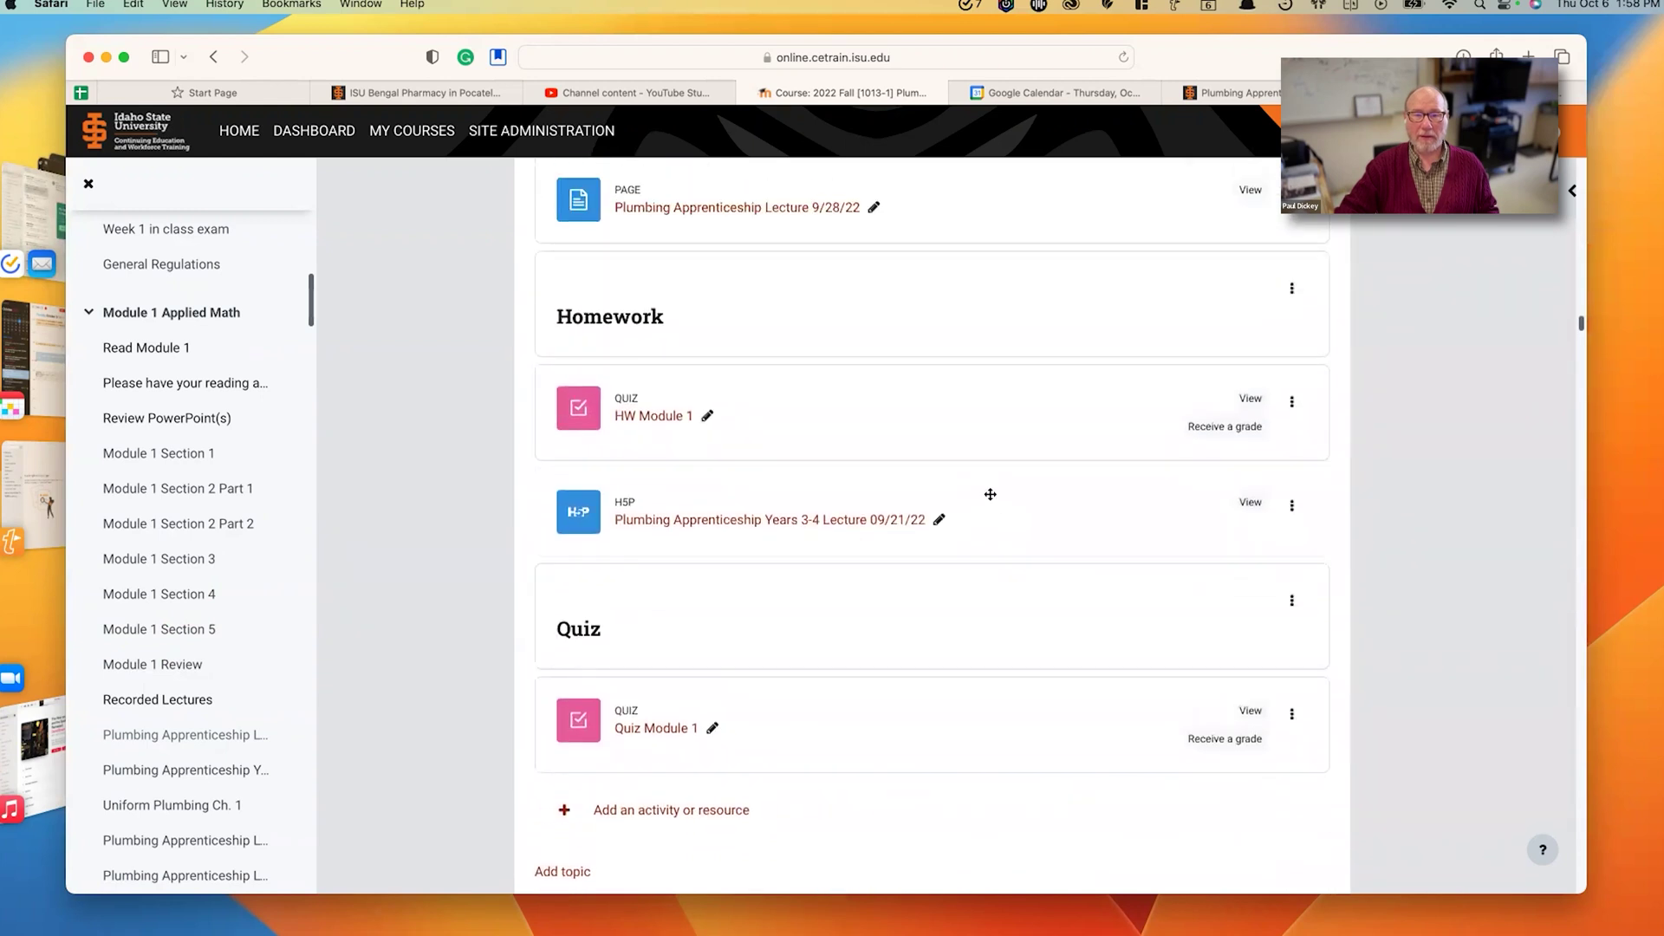
{"action": "left_click_drag", "start_coordinate": [995, 516], "coordinate": [959, 280]}
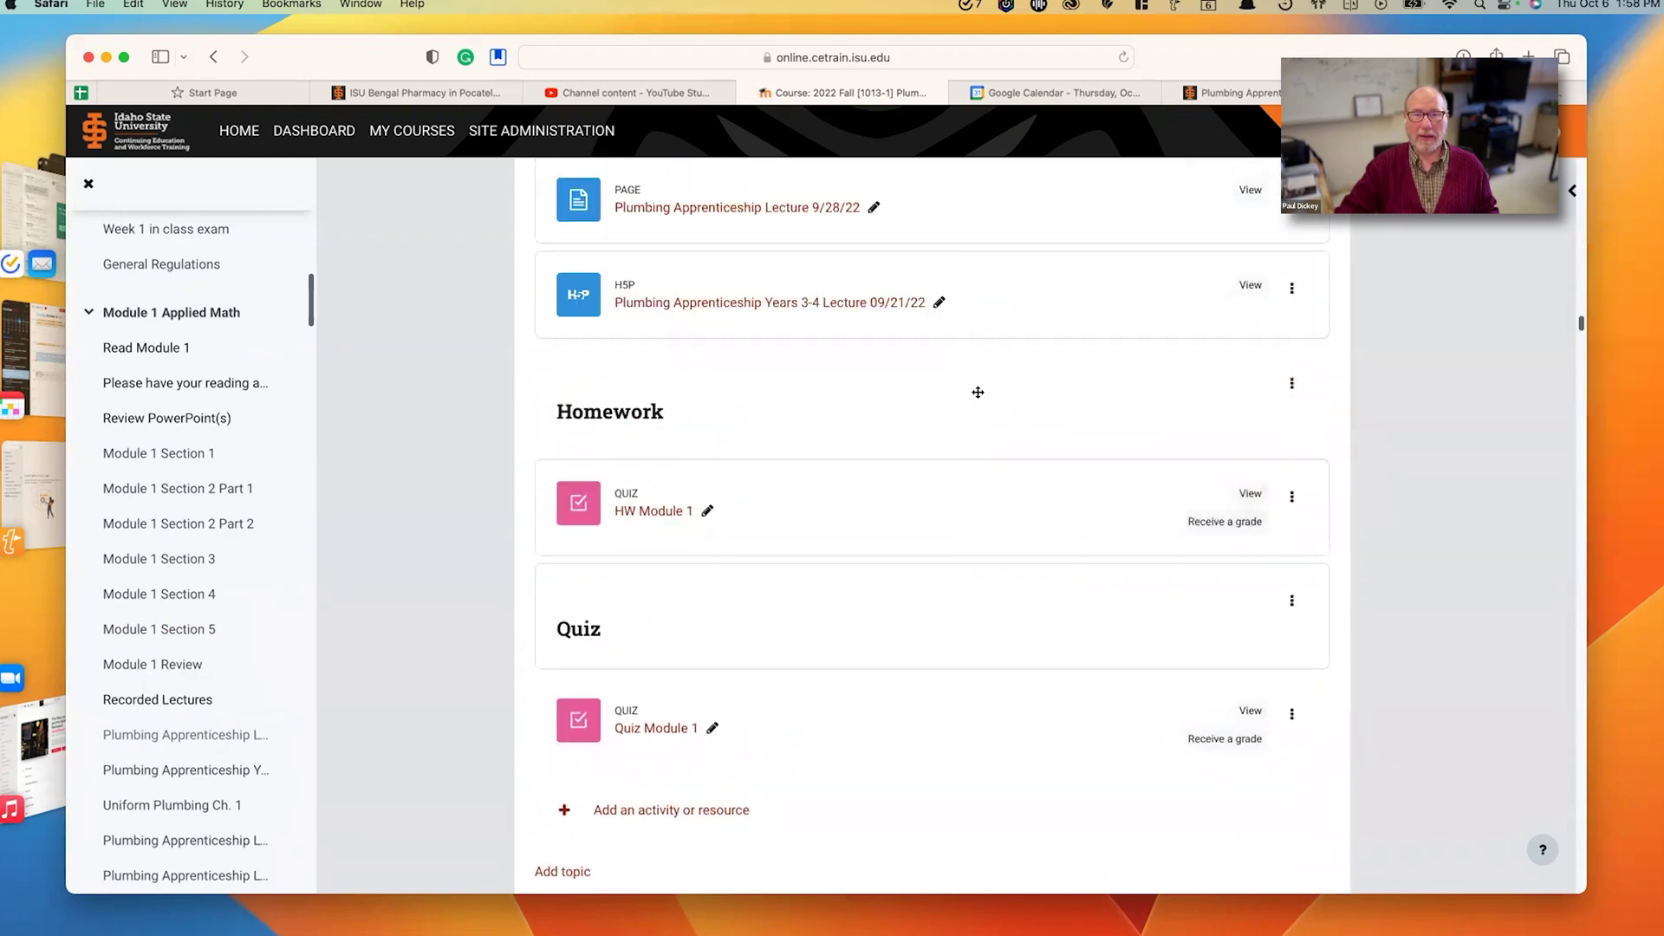
{"action": "scroll", "coordinate": [977, 392], "scroll_direction": "up", "scroll_amount": 5}
{"action": "left_click_drag", "start_coordinate": [996, 673], "coordinate": [943, 371]}
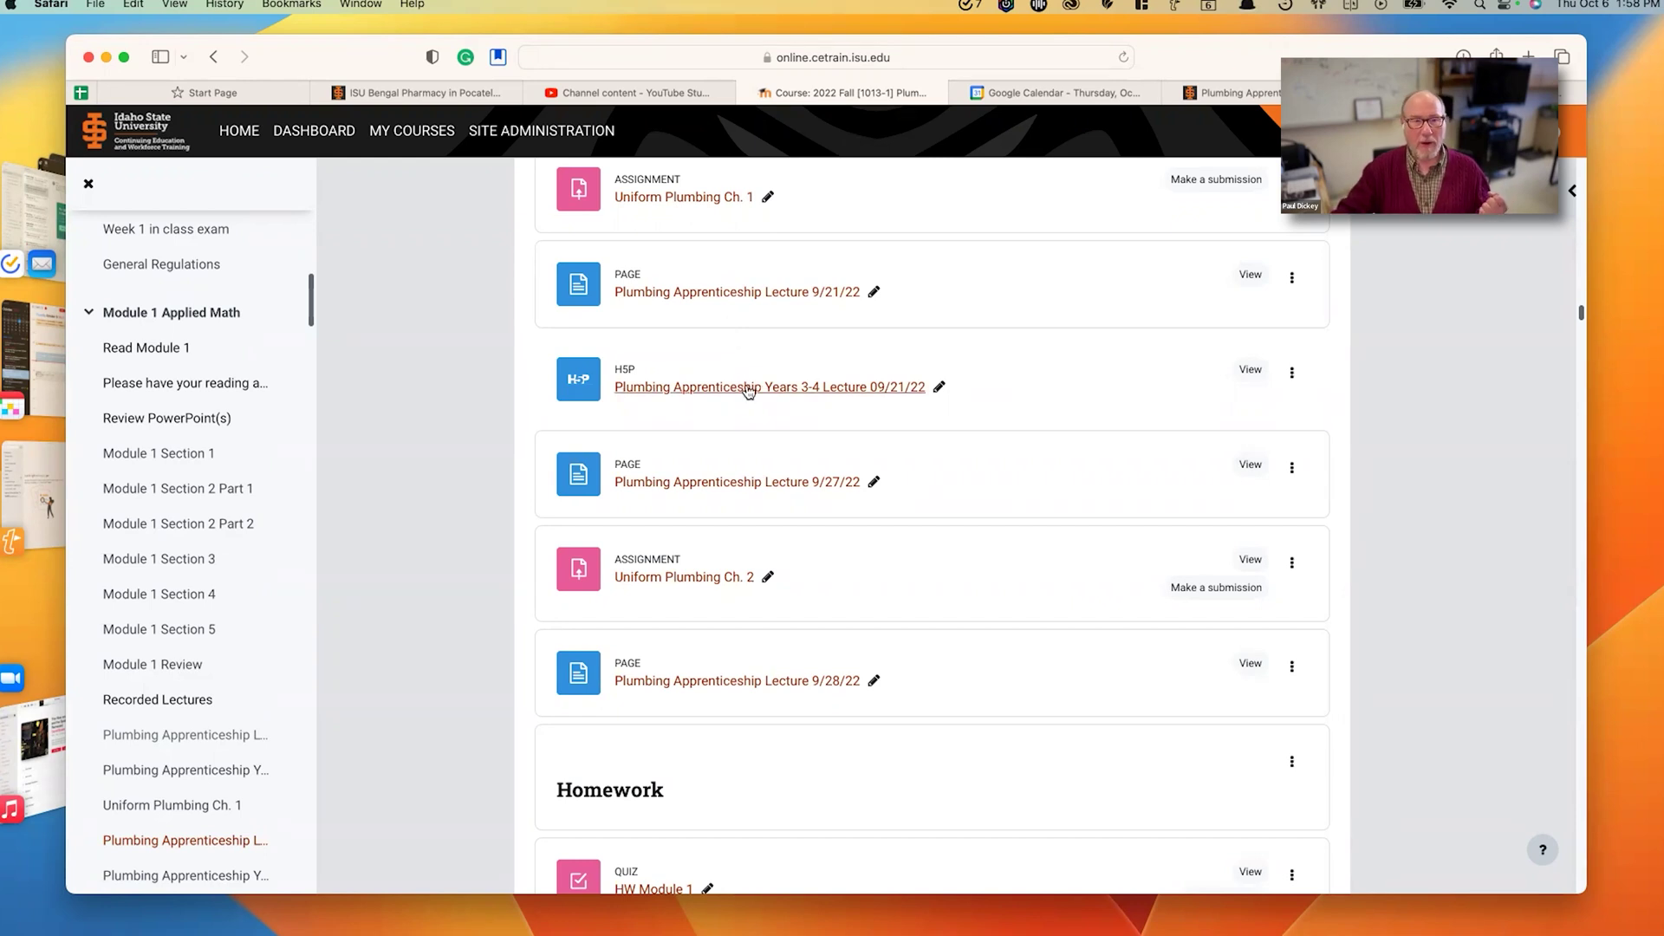
- Open the Years 3-4 Lecture 09/21/22 item from the course's content bank
{"action": "scroll", "coordinate": [733, 406], "scroll_direction": "up", "scroll_amount": 15}
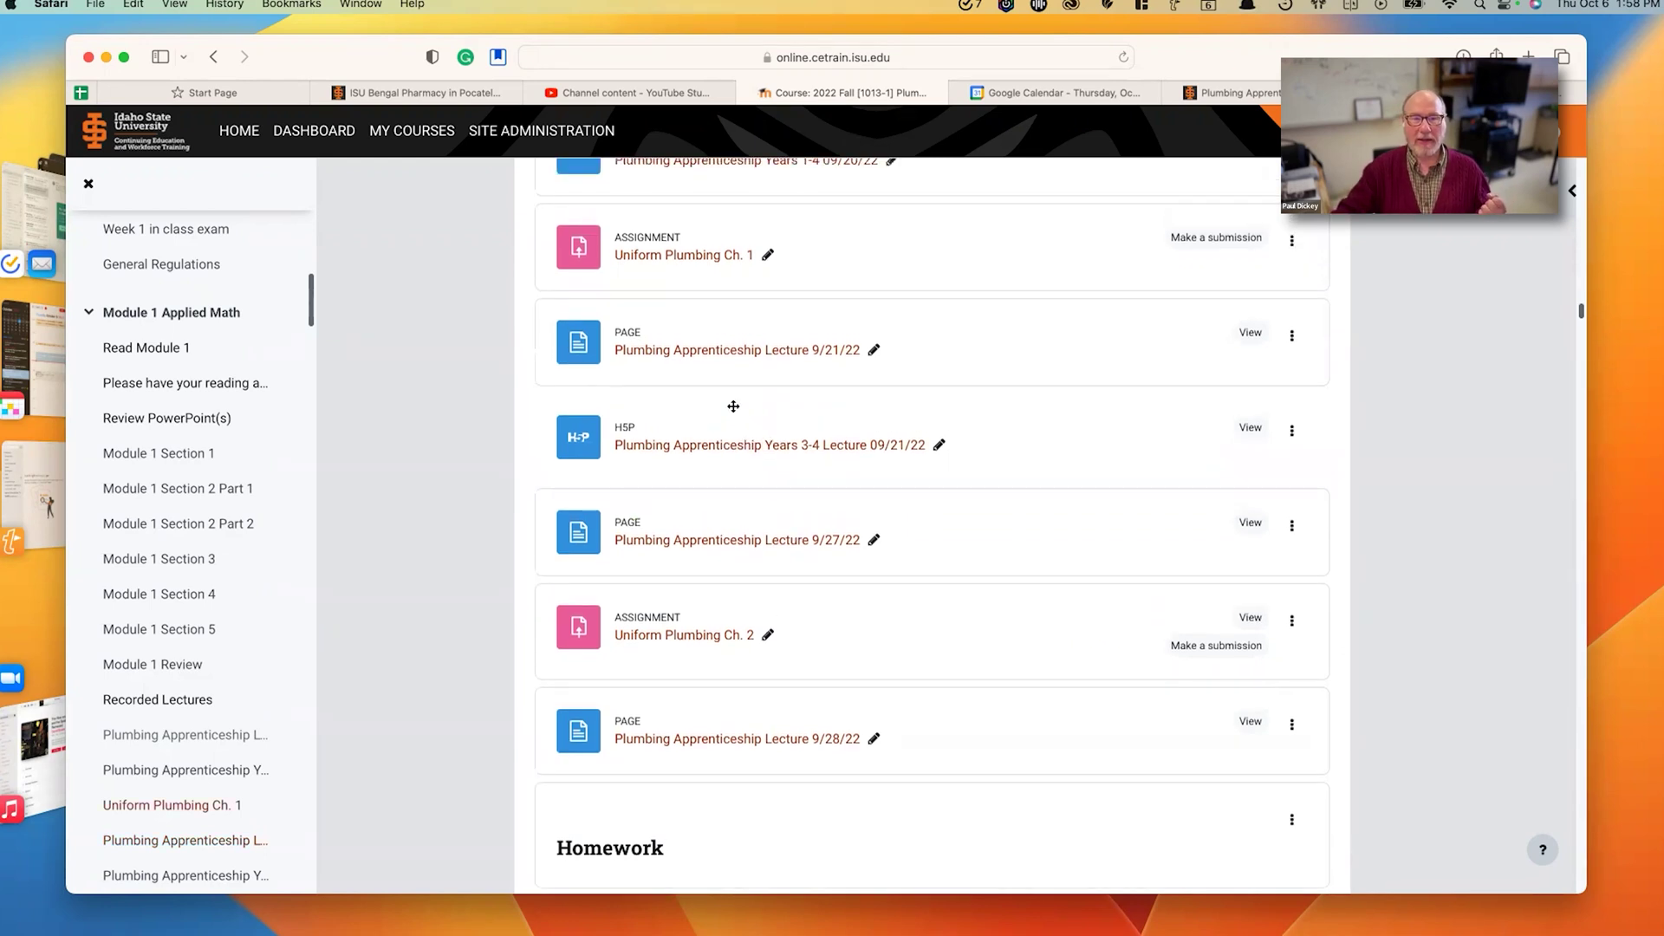
{"action": "scroll", "coordinate": [733, 407], "scroll_direction": "up", "scroll_amount": 15}
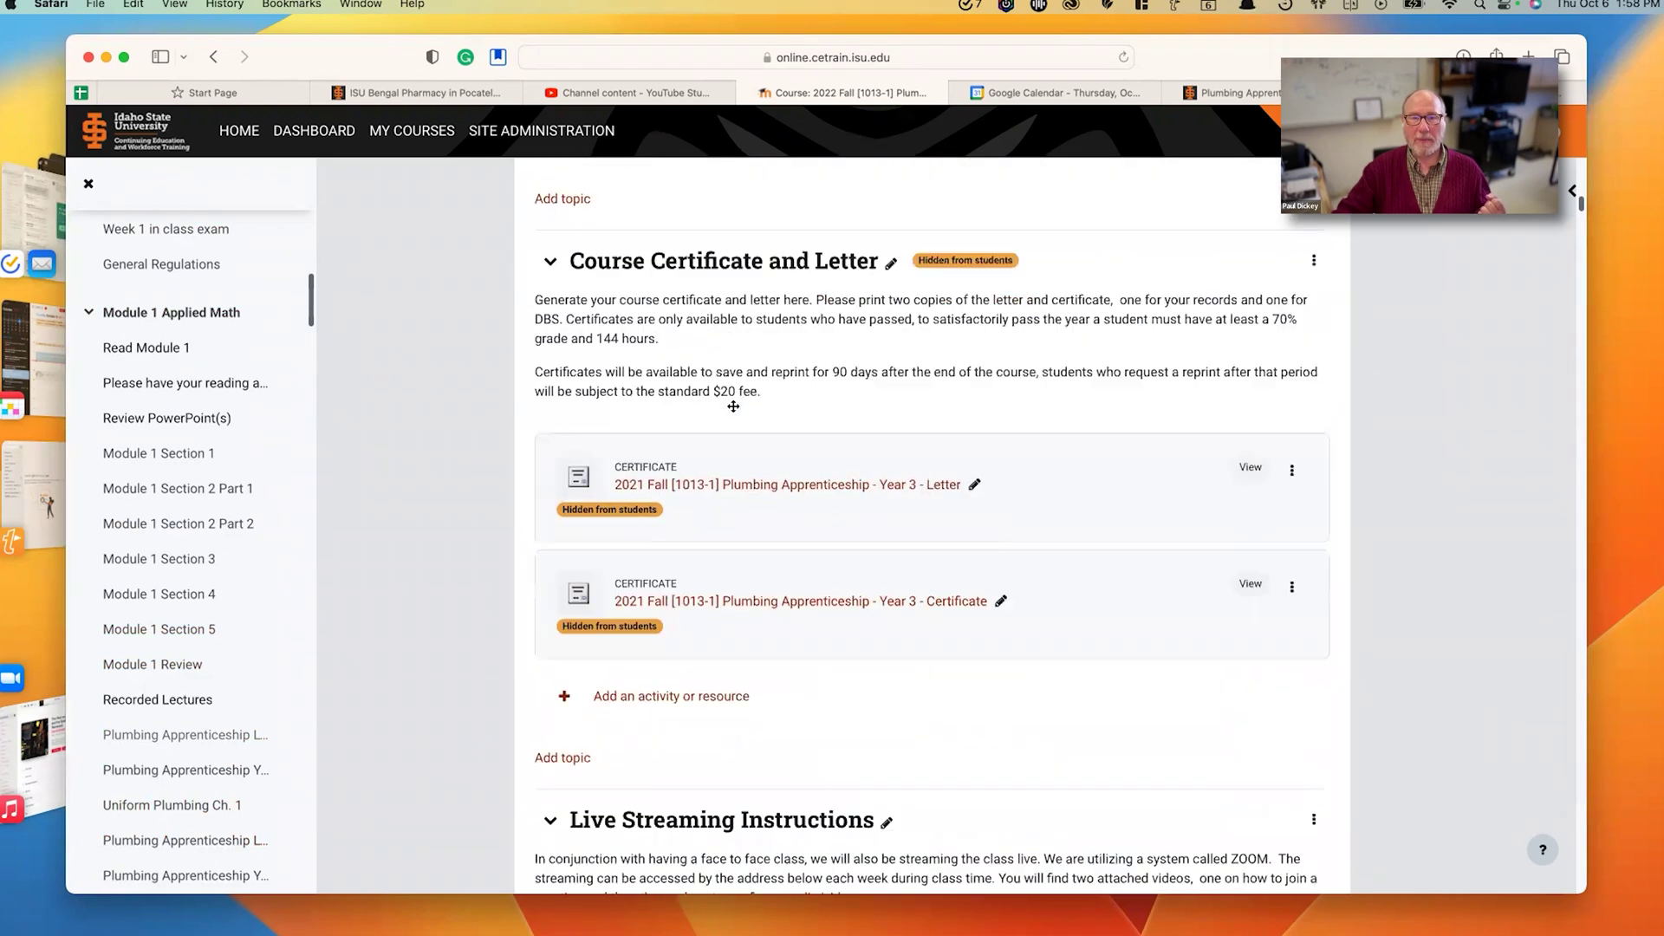
{"action": "left_click", "coordinate": [1003, 281]}
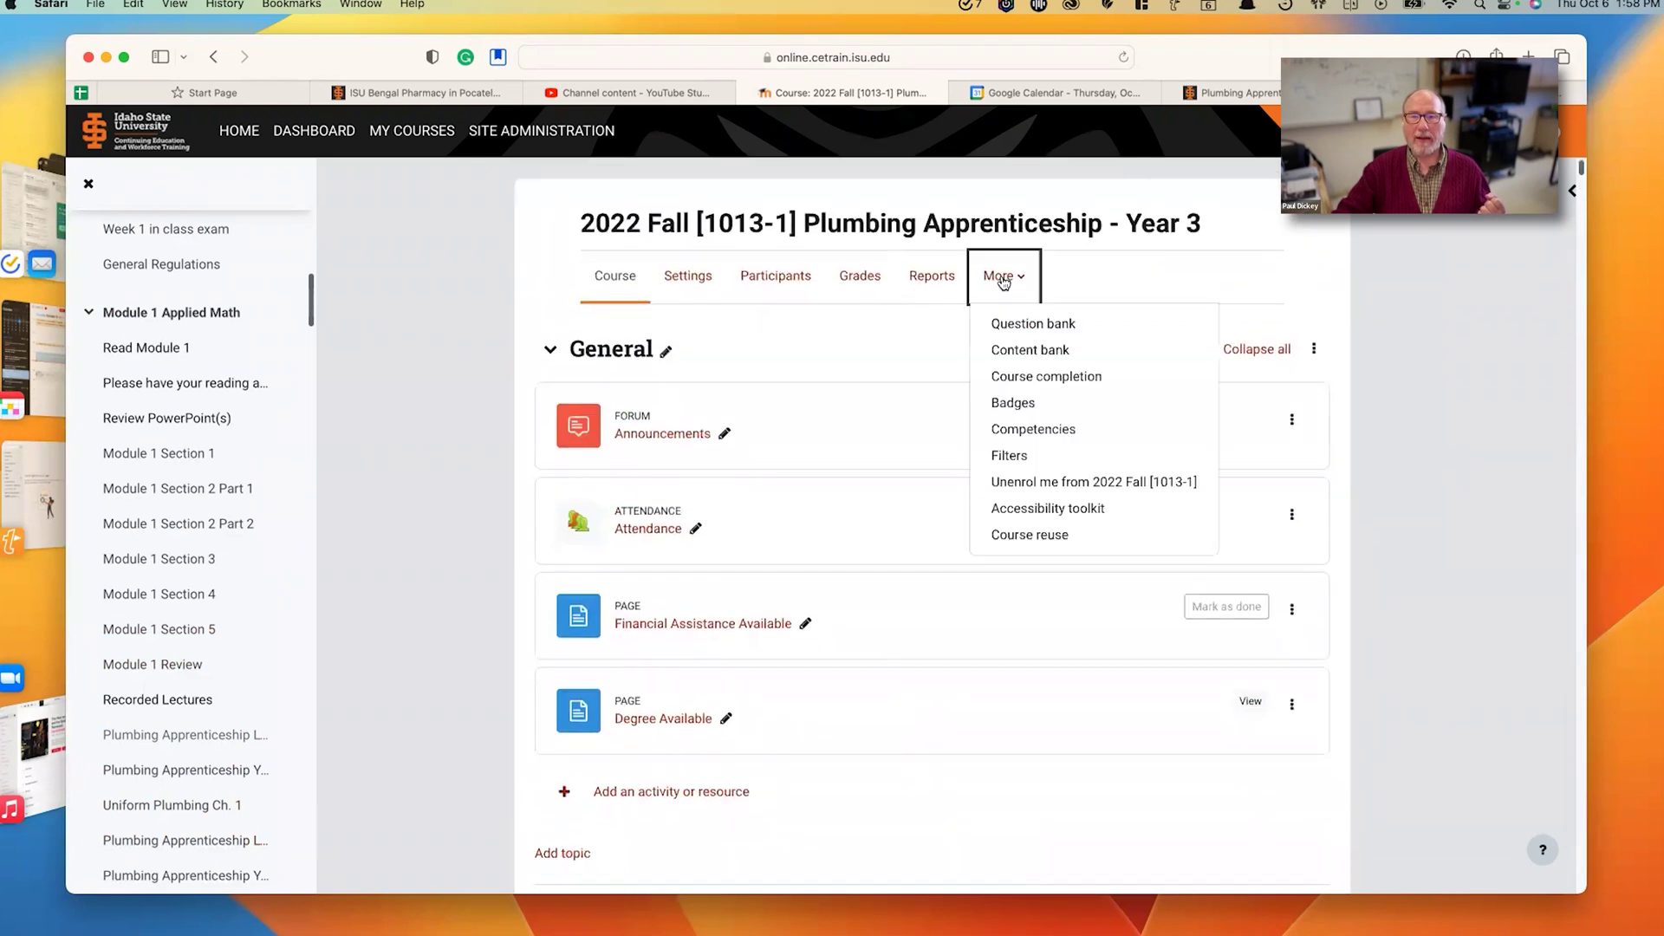
{"action": "left_click", "coordinate": [1019, 351]}
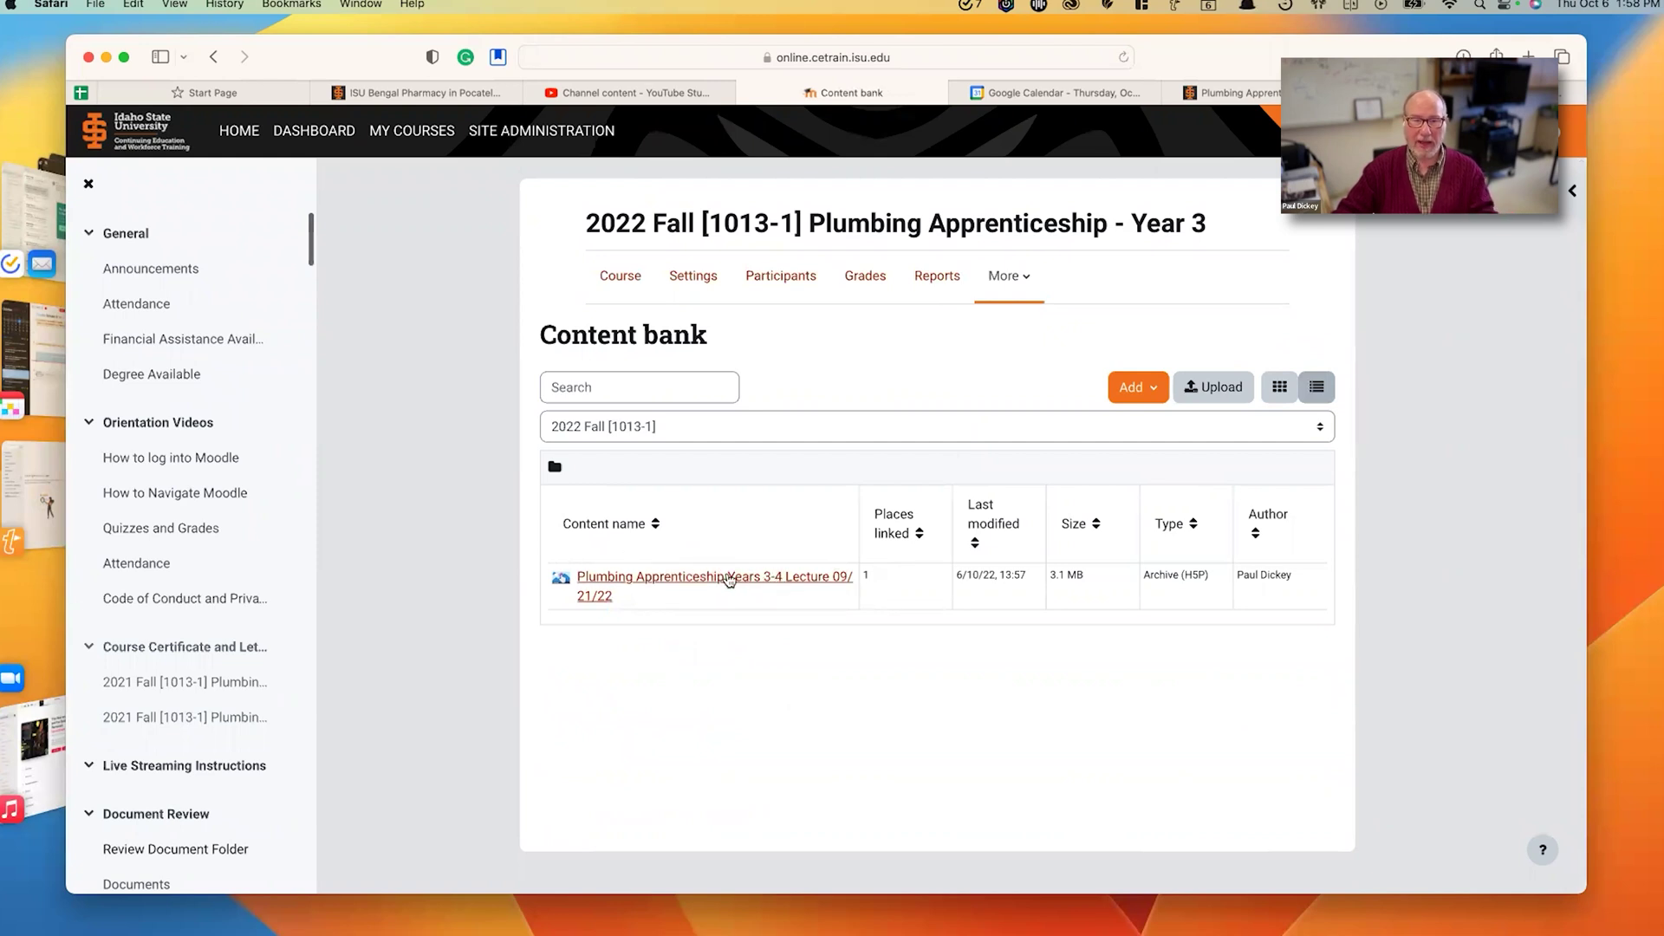
{"action": "left_click", "coordinate": [686, 582]}
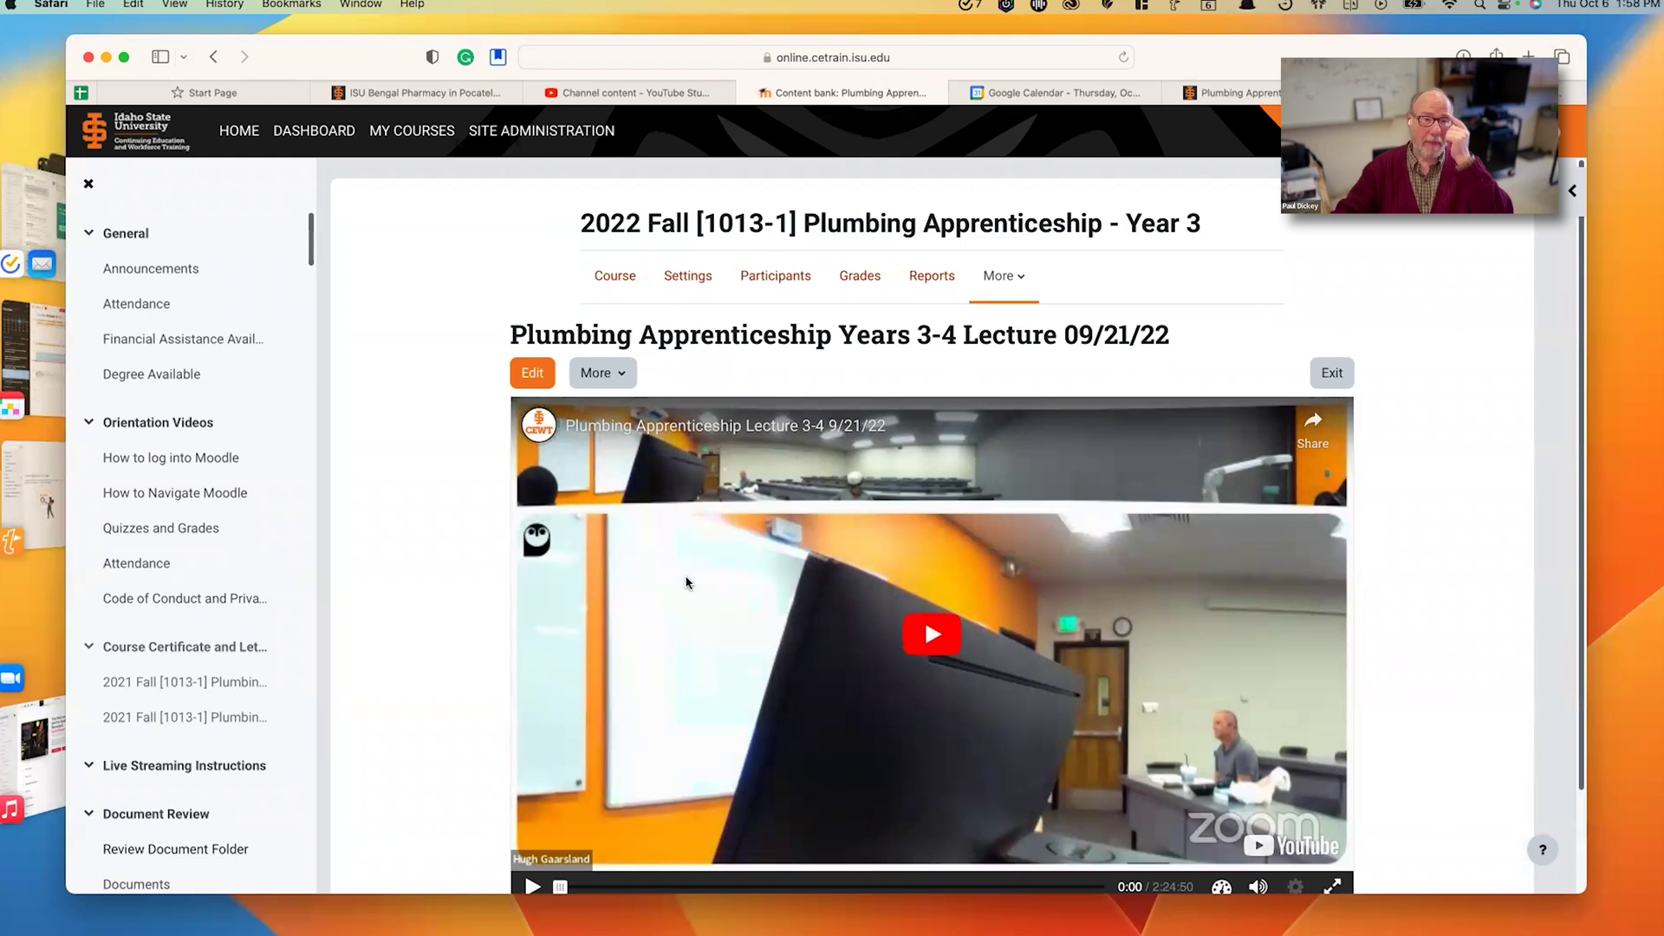
- Edit the interactive video and go to its Add interactions step
{"action": "left_click", "coordinate": [523, 378]}
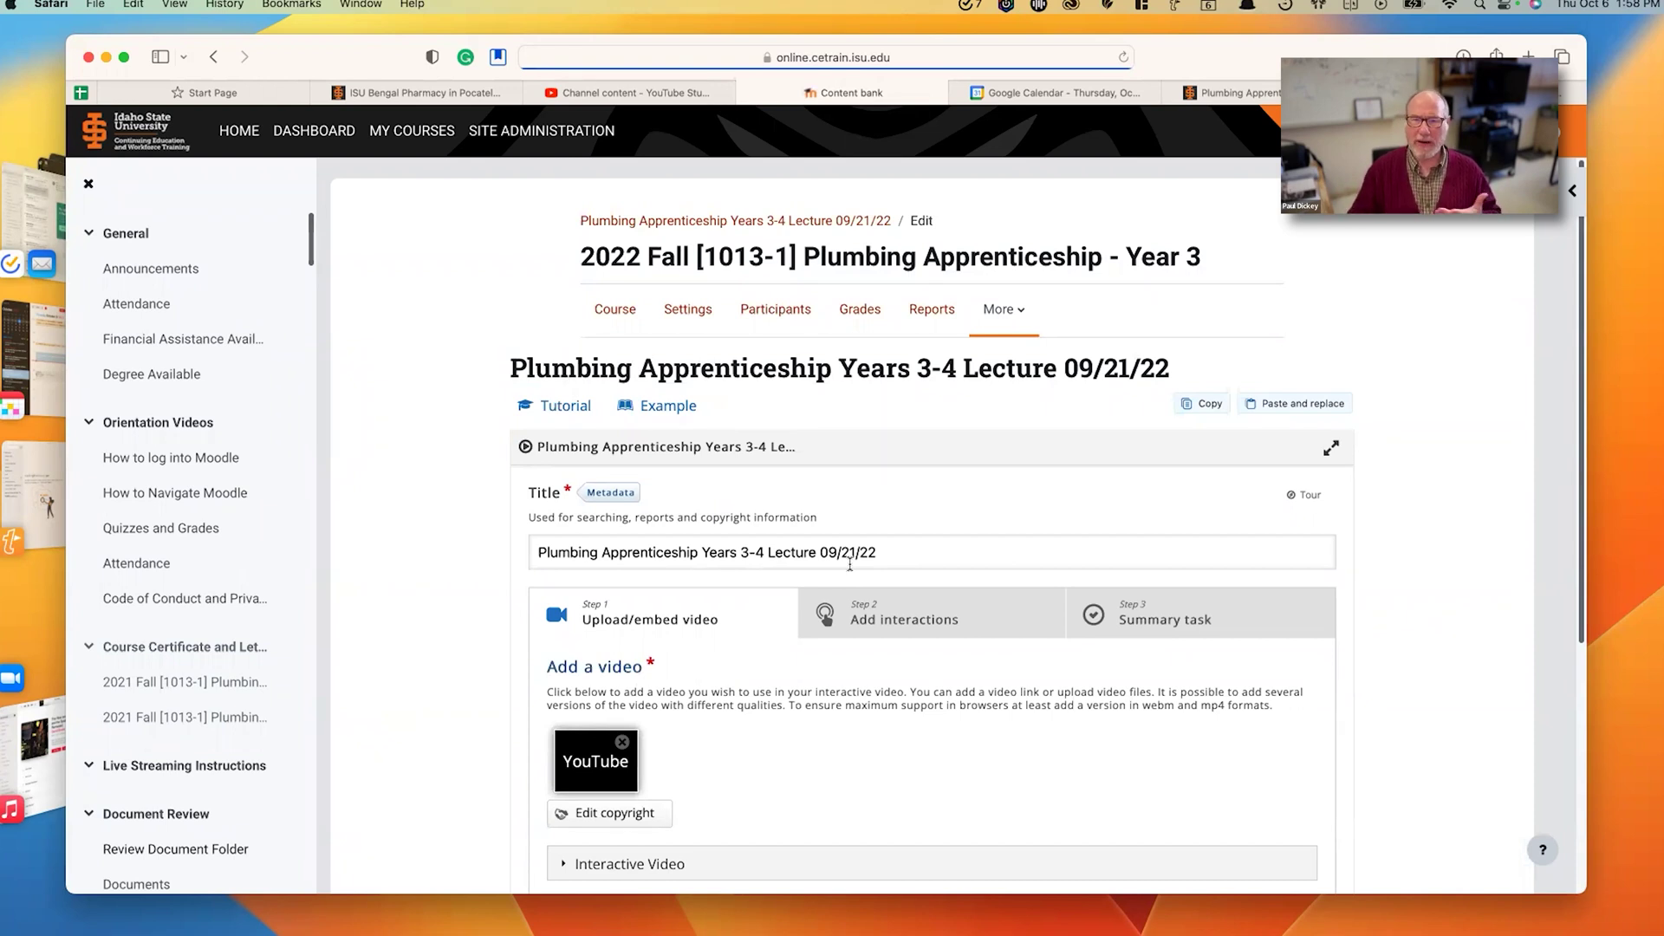
{"action": "scroll", "coordinate": [999, 480], "scroll_direction": "down", "scroll_amount": 3}
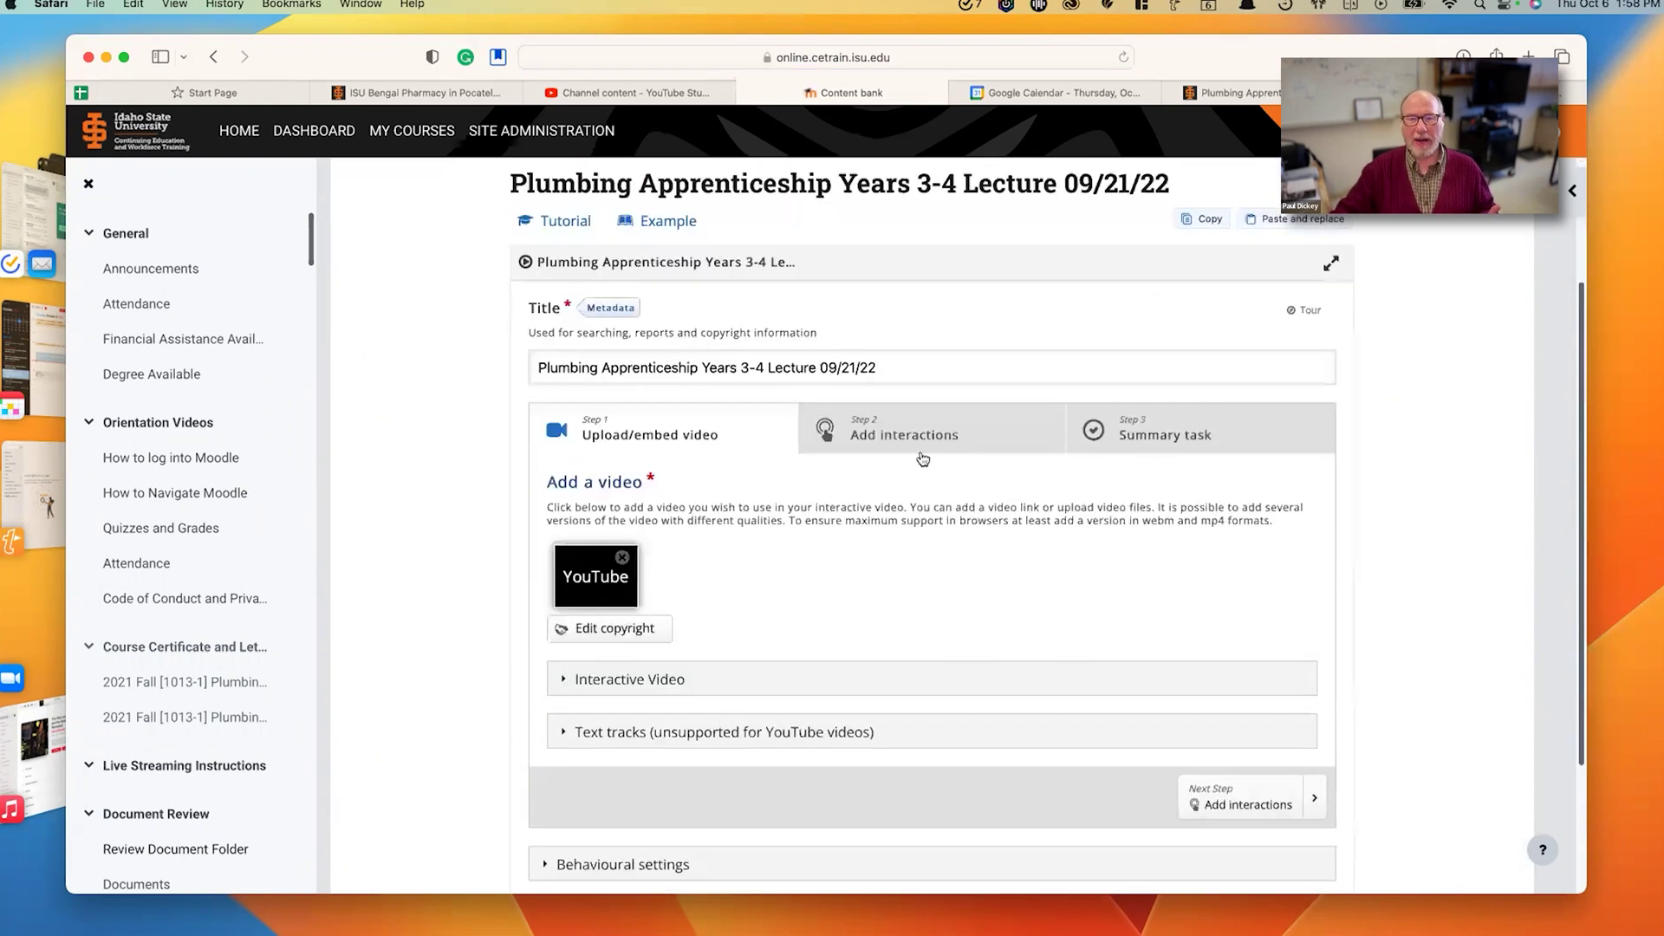
{"action": "left_click", "coordinate": [918, 443]}
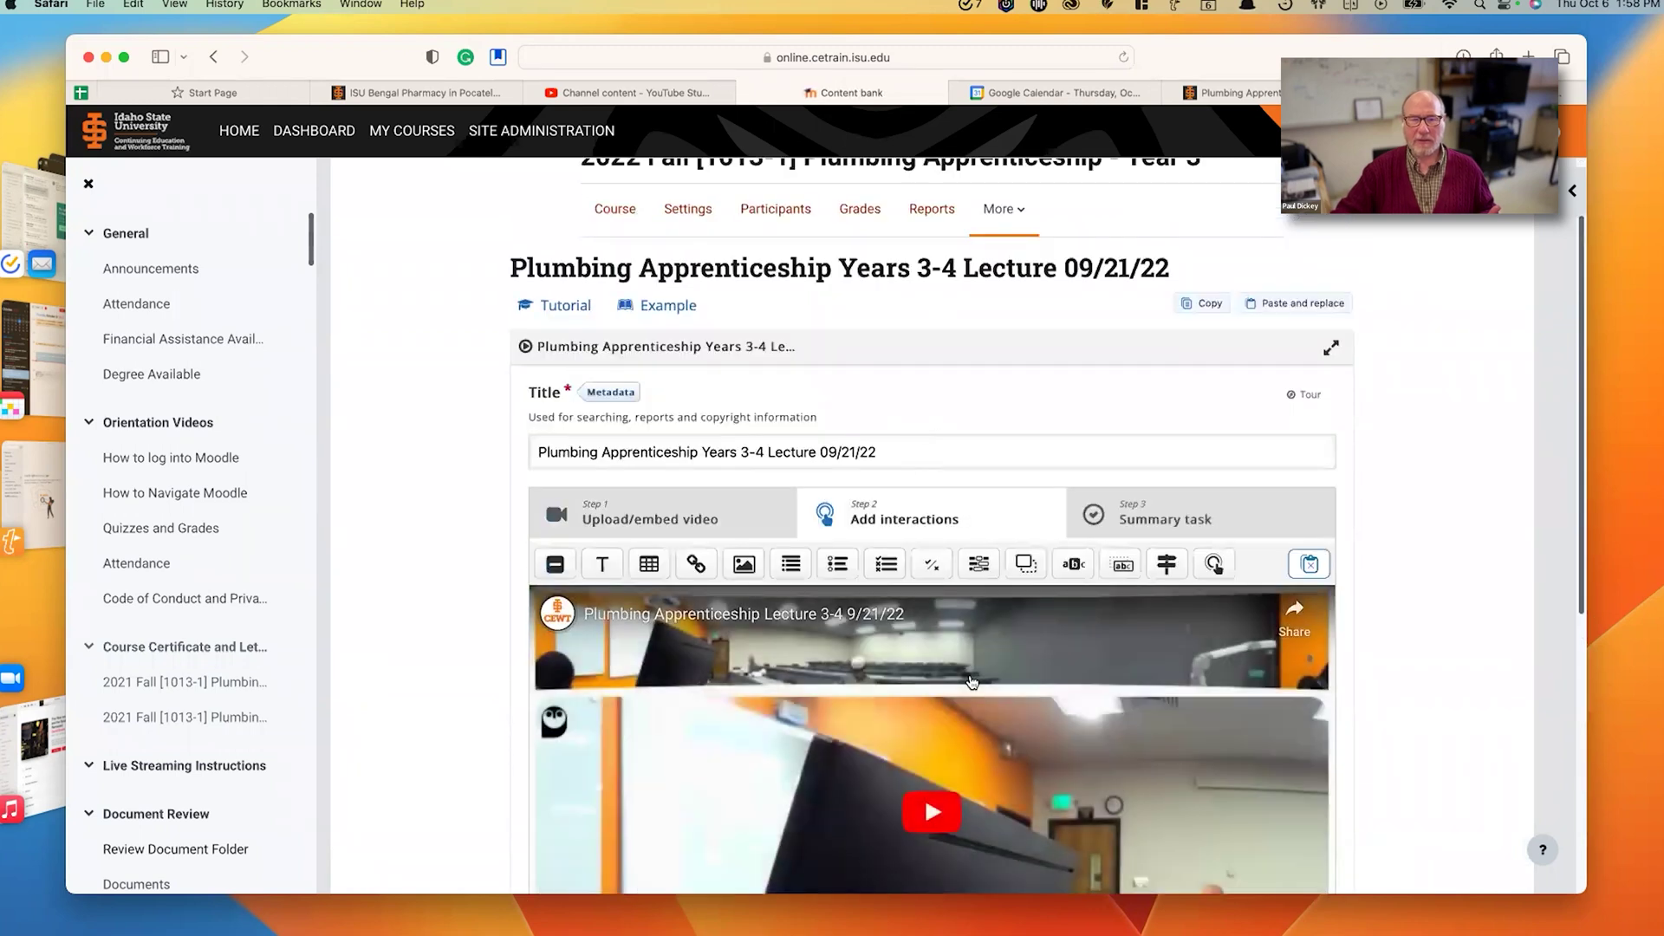
{"action": "scroll", "coordinate": [972, 682], "scroll_direction": "down", "scroll_amount": 2}
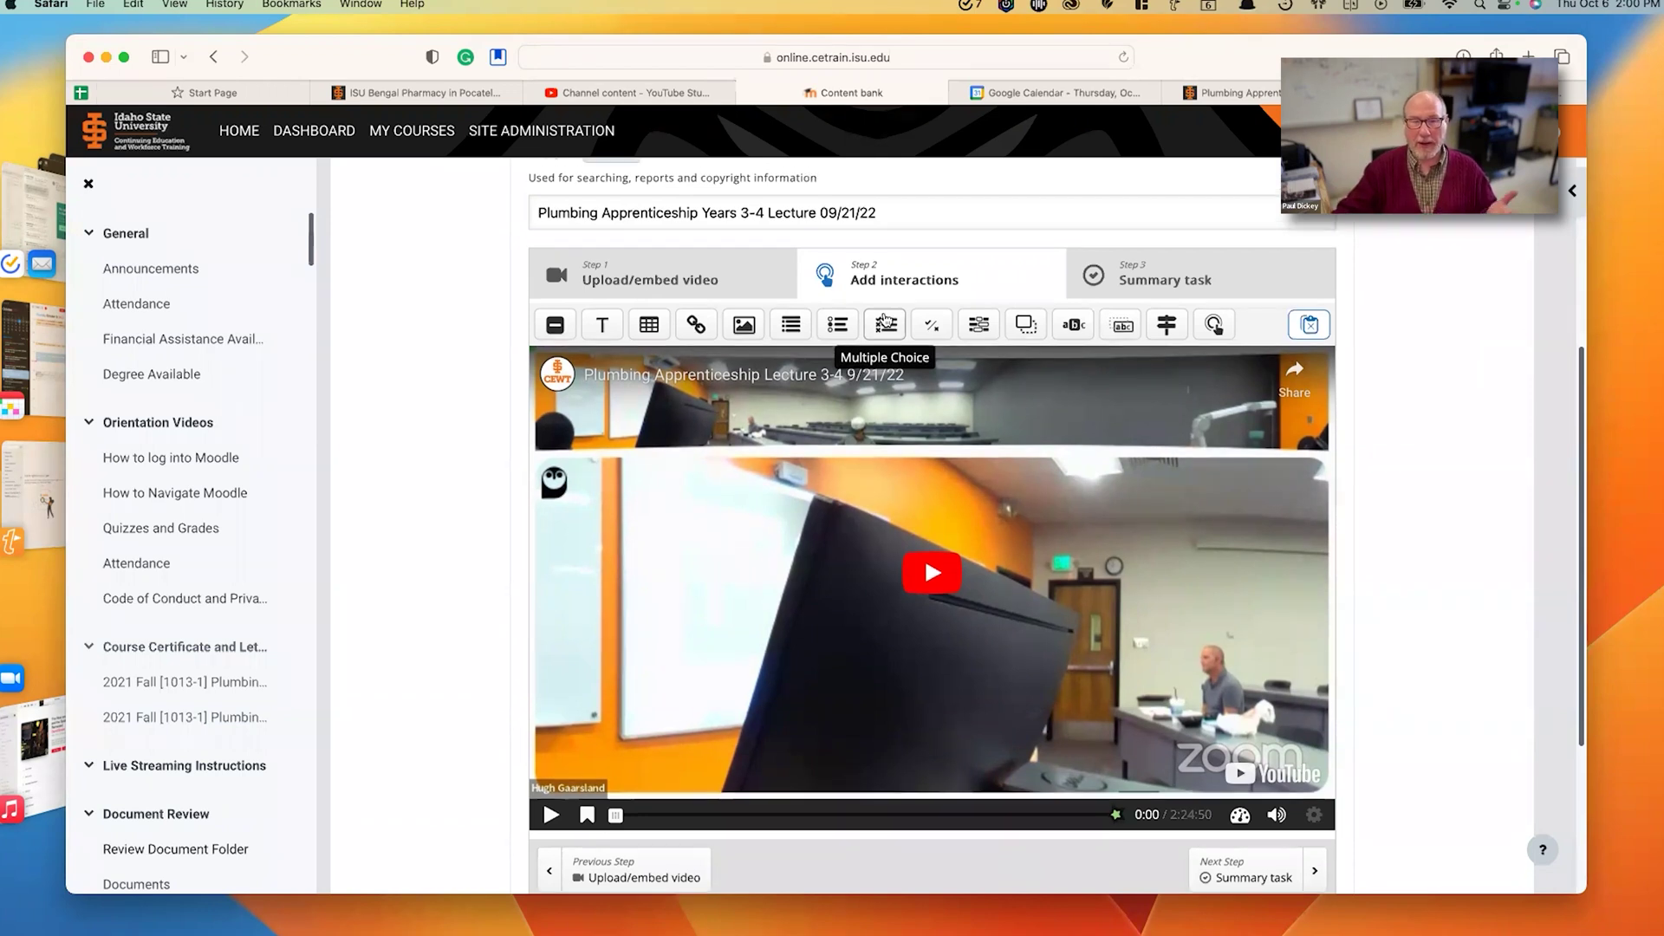
{"action": "scroll", "coordinate": [792, 488], "scroll_direction": "up", "scroll_amount": 5}
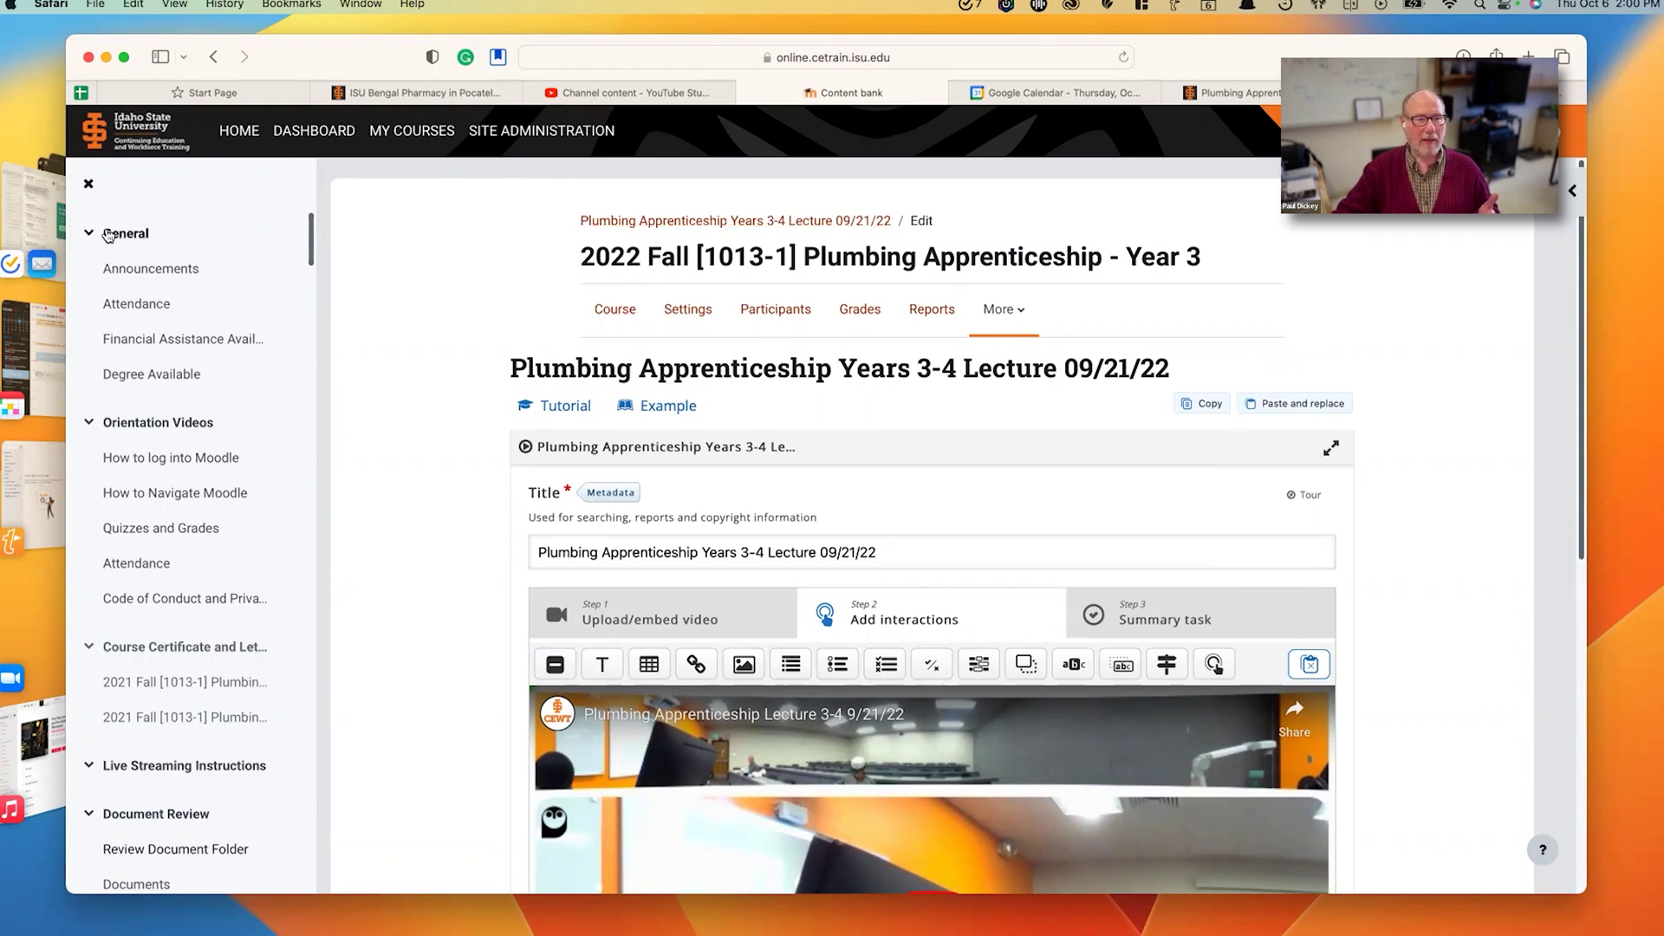
- Return to the course's General section and scroll down to the Document Review topic
{"action": "left_click", "coordinate": [117, 240]}
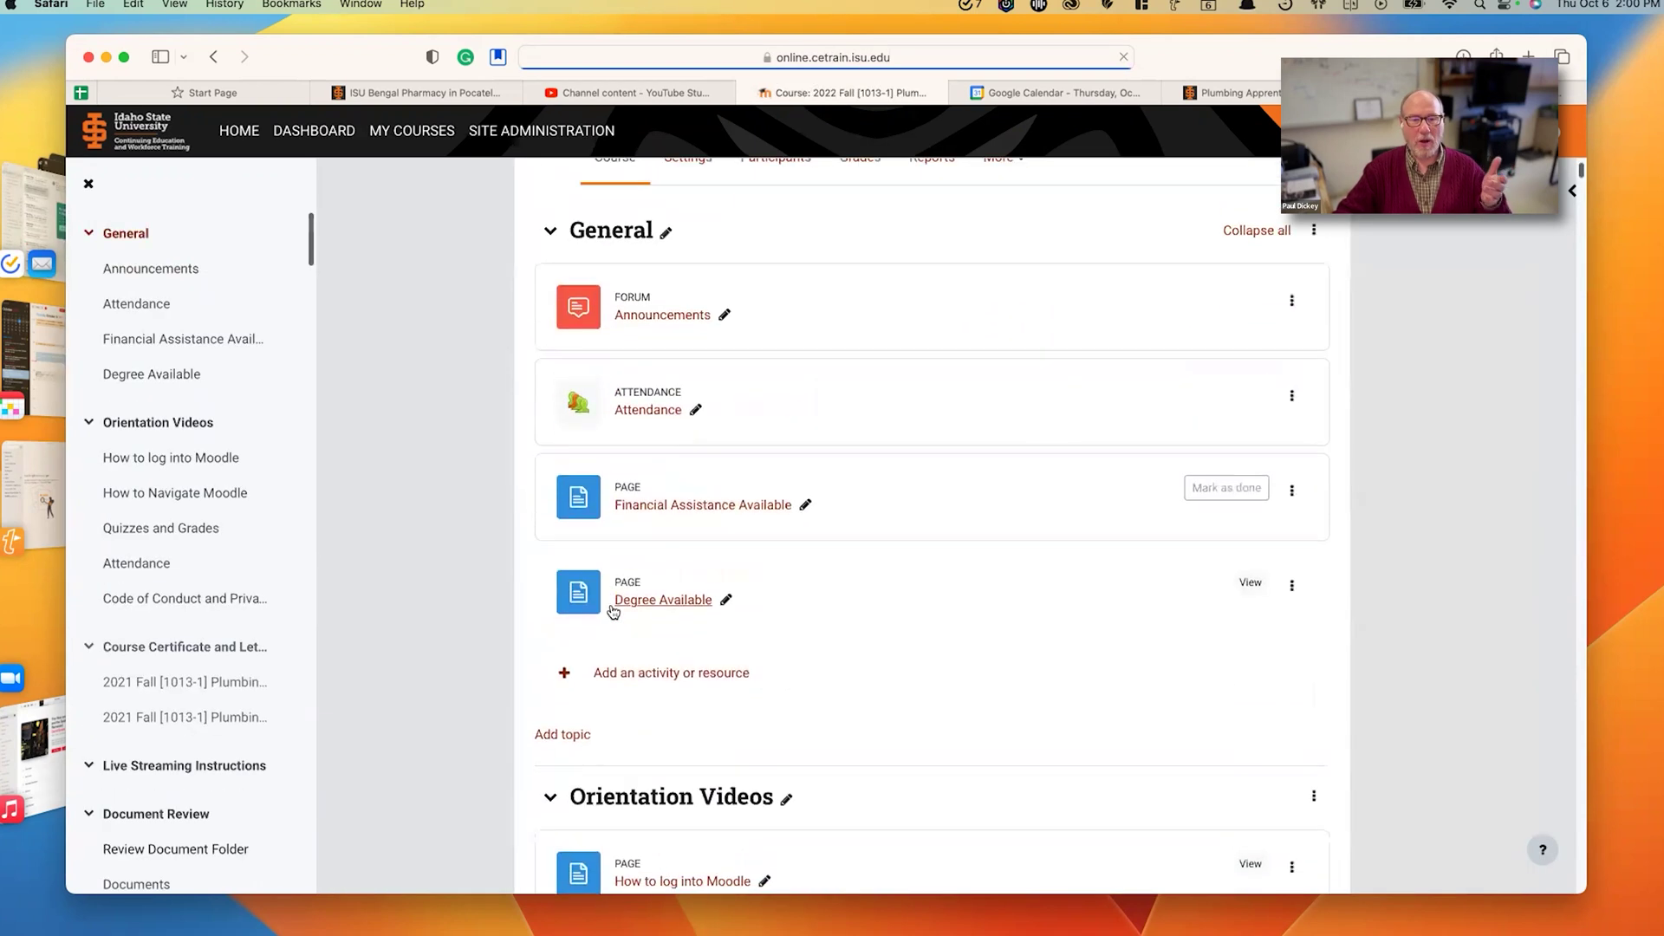
{"action": "scroll", "coordinate": [613, 612], "scroll_direction": "down", "scroll_amount": 15}
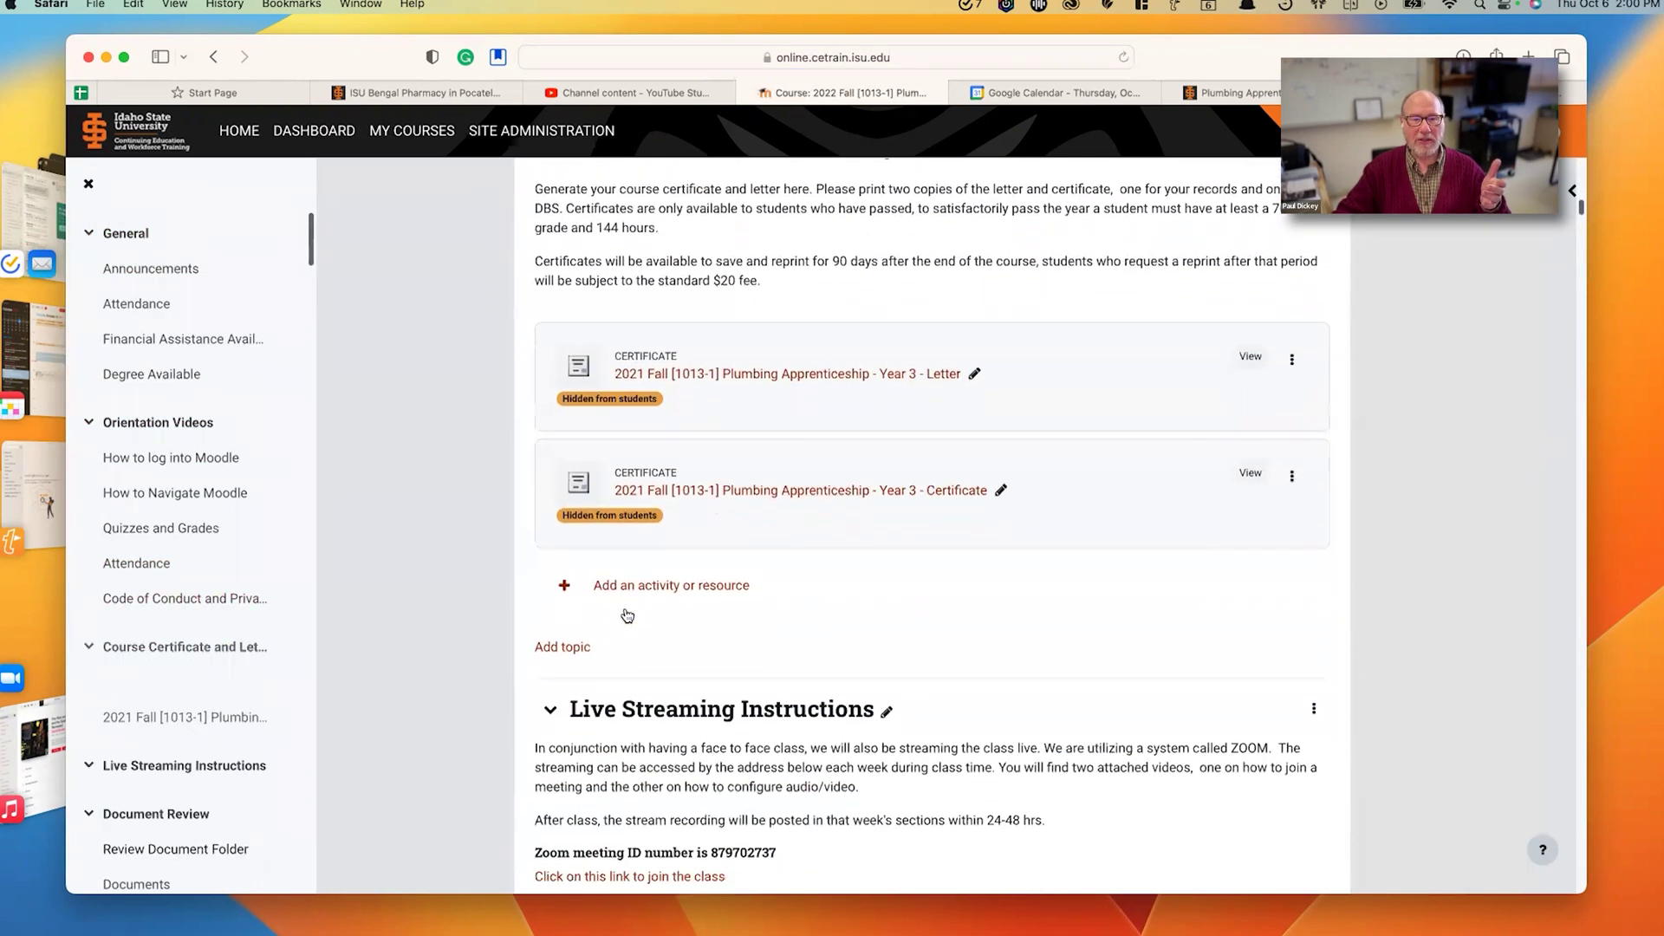
{"action": "scroll", "coordinate": [627, 616], "scroll_direction": "down", "scroll_amount": 6}
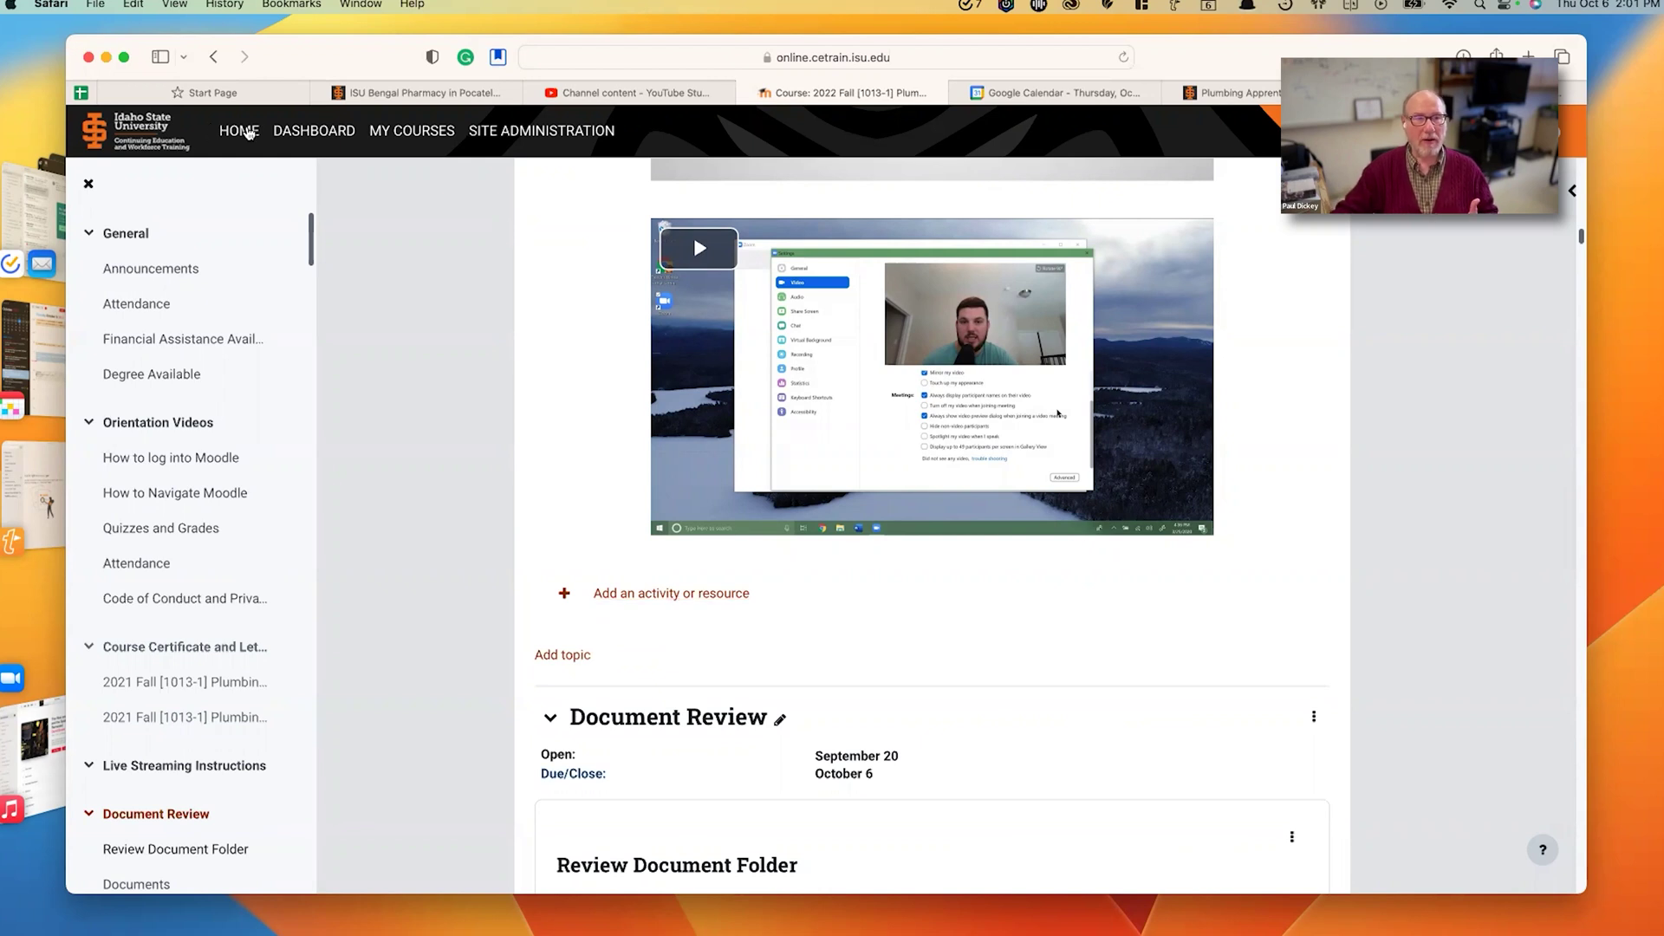
- Go to the site home and open the Plumbing Apprenticeship Year 4 course
{"action": "left_click", "coordinate": [250, 134]}
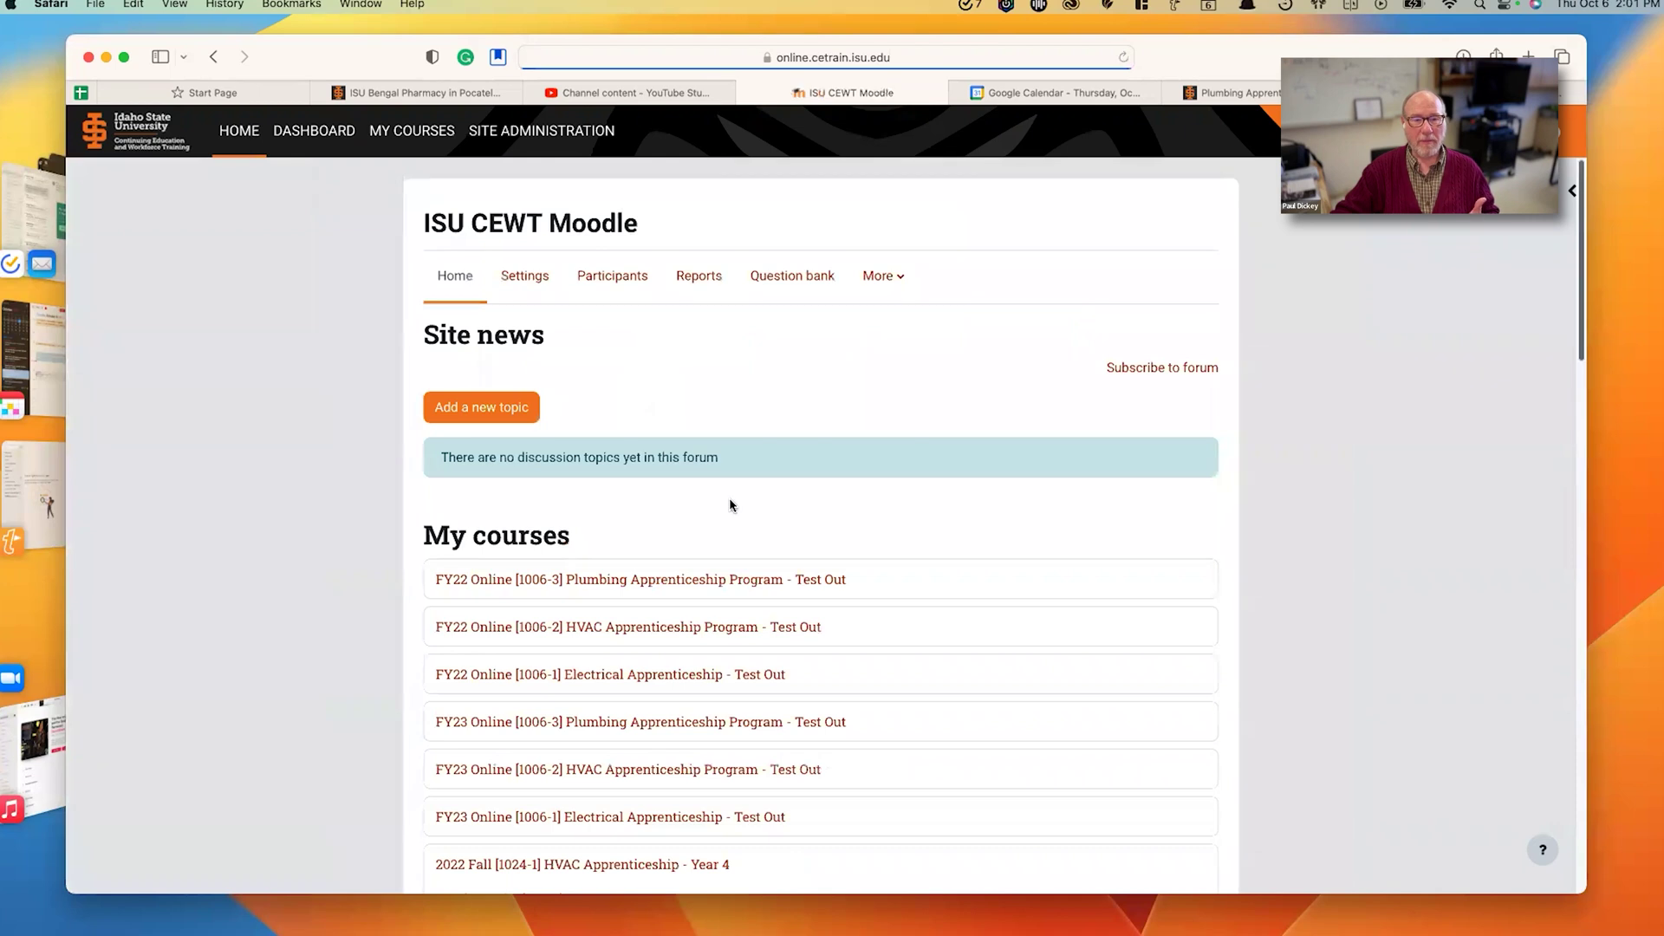
{"action": "scroll", "coordinate": [730, 501], "scroll_direction": "down", "scroll_amount": 5}
{"action": "scroll", "coordinate": [730, 503], "scroll_direction": "down", "scroll_amount": 8}
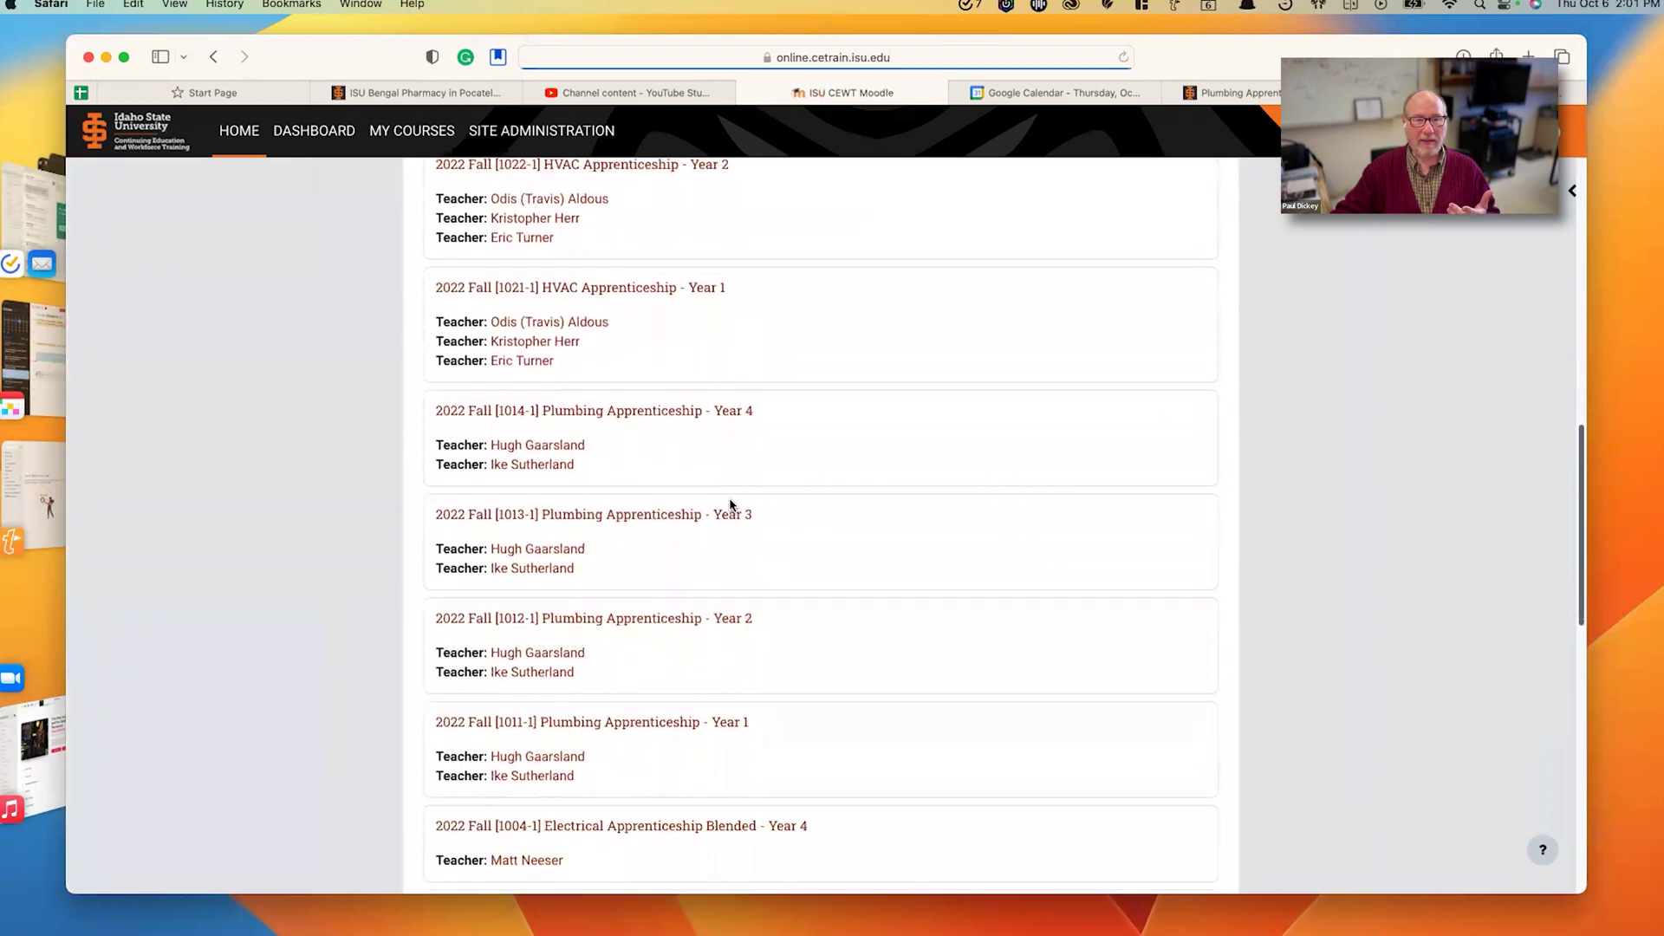
{"action": "scroll", "coordinate": [730, 506], "scroll_direction": "down", "scroll_amount": 1}
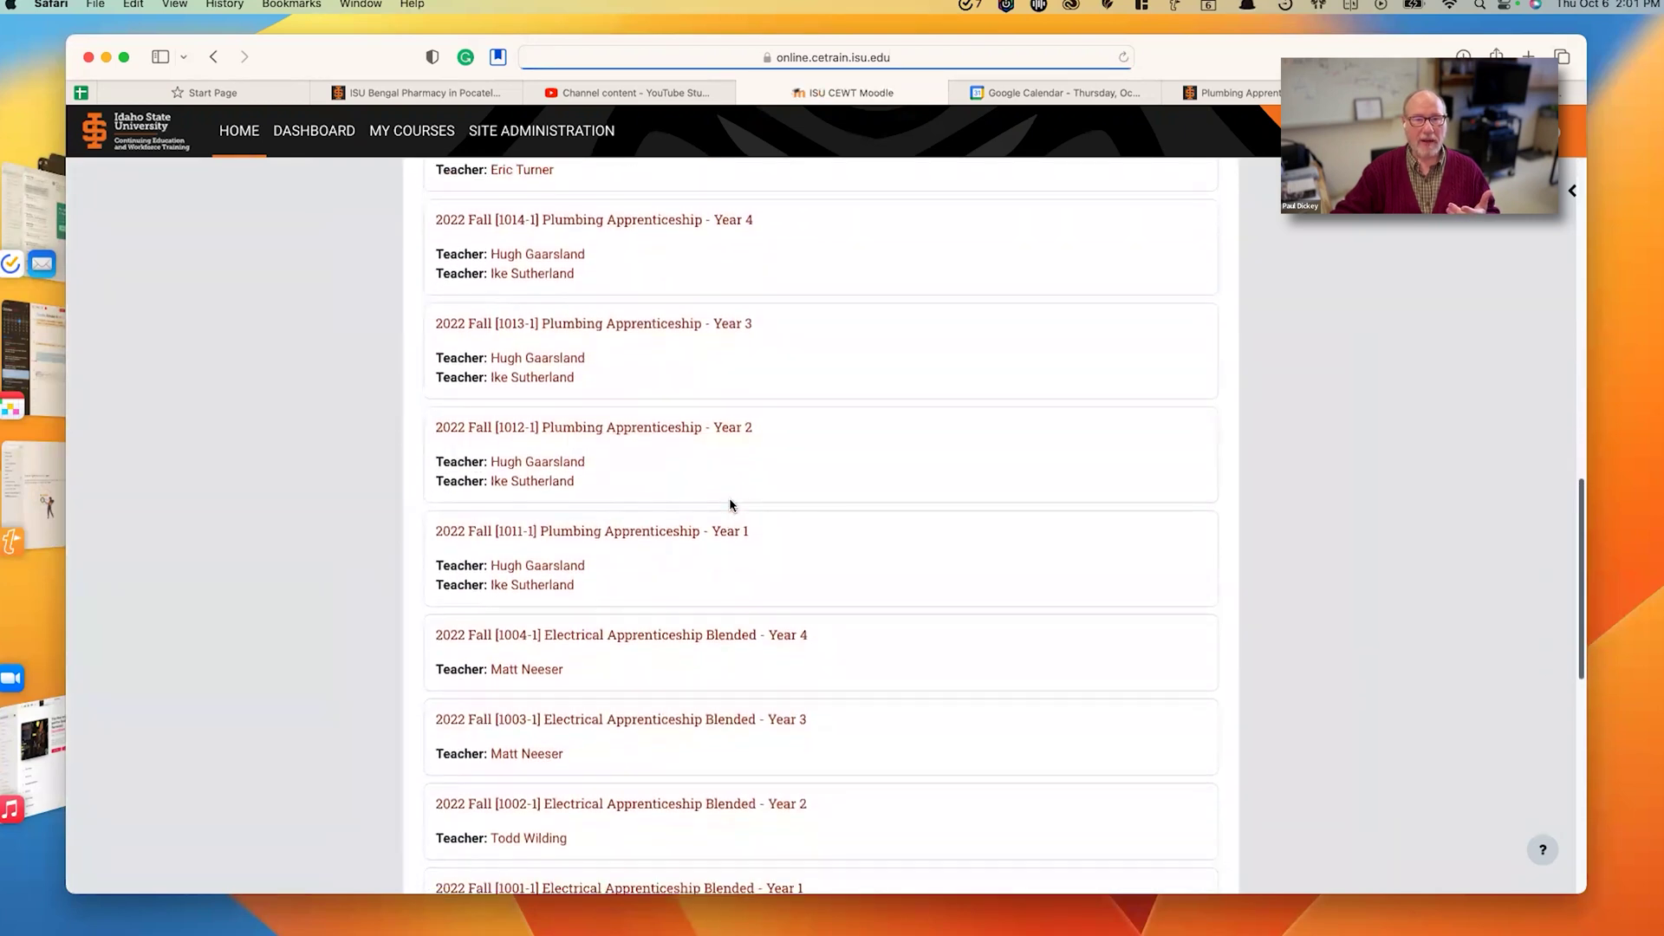
{"action": "scroll", "coordinate": [730, 501], "scroll_direction": "up", "scroll_amount": 1}
{"action": "left_click", "coordinate": [685, 291]}
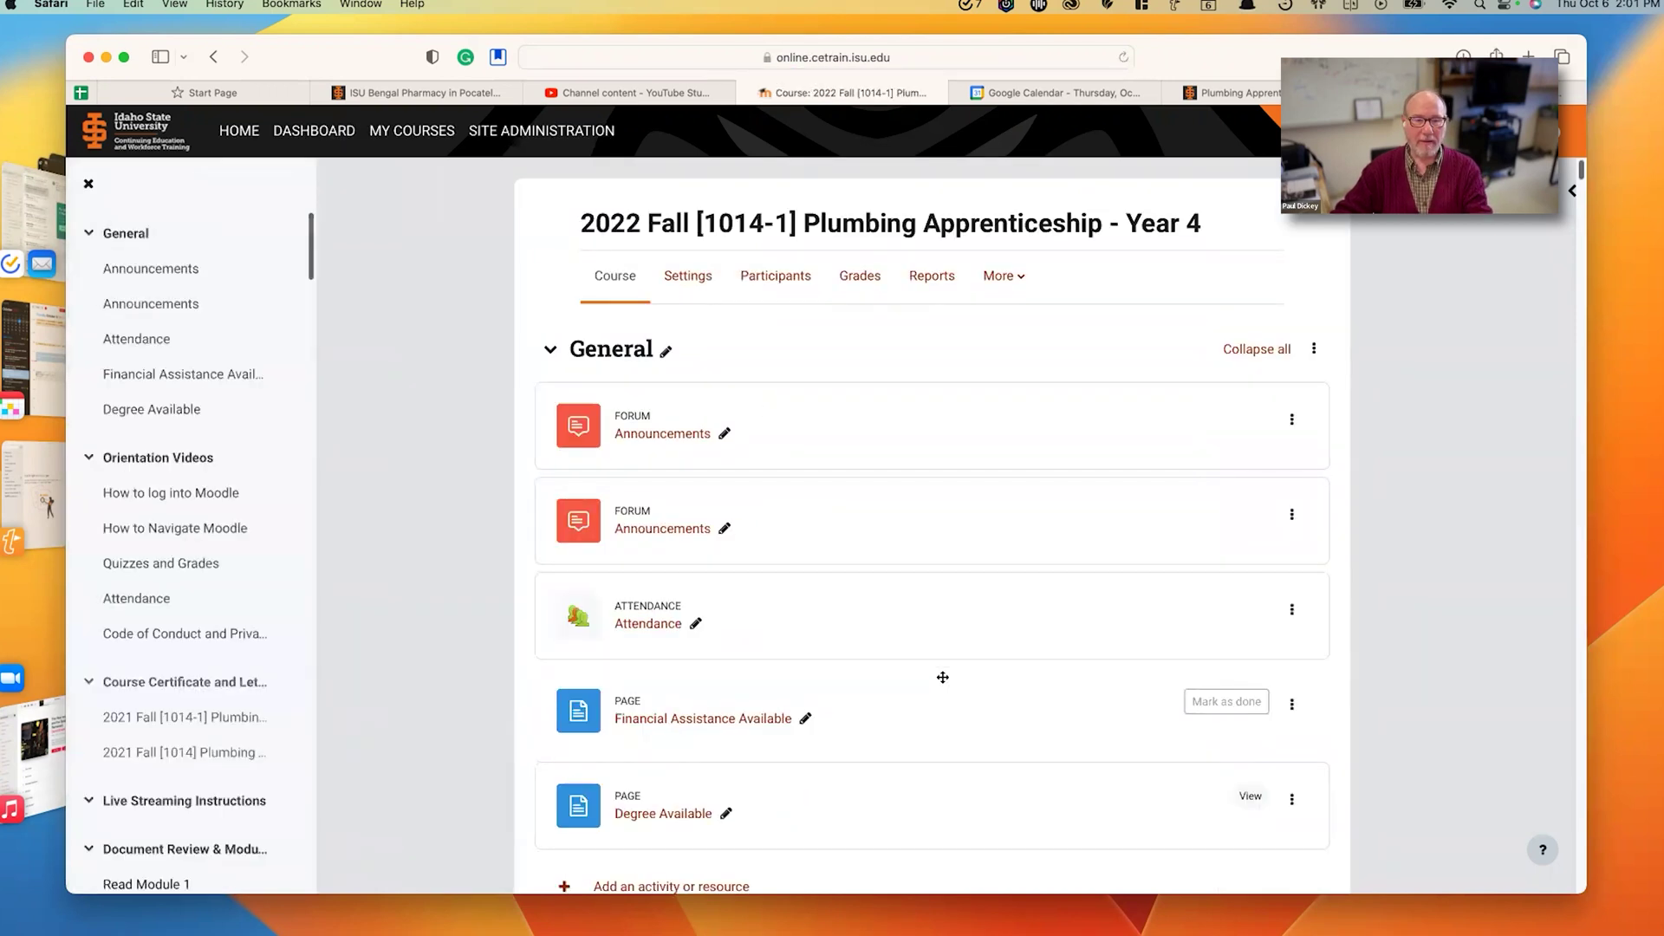
- Scroll below Quiz Module 1 in Document Review & Module 1 and open the activity chooser
{"action": "scroll", "coordinate": [943, 677], "scroll_direction": "down", "scroll_amount": 20}
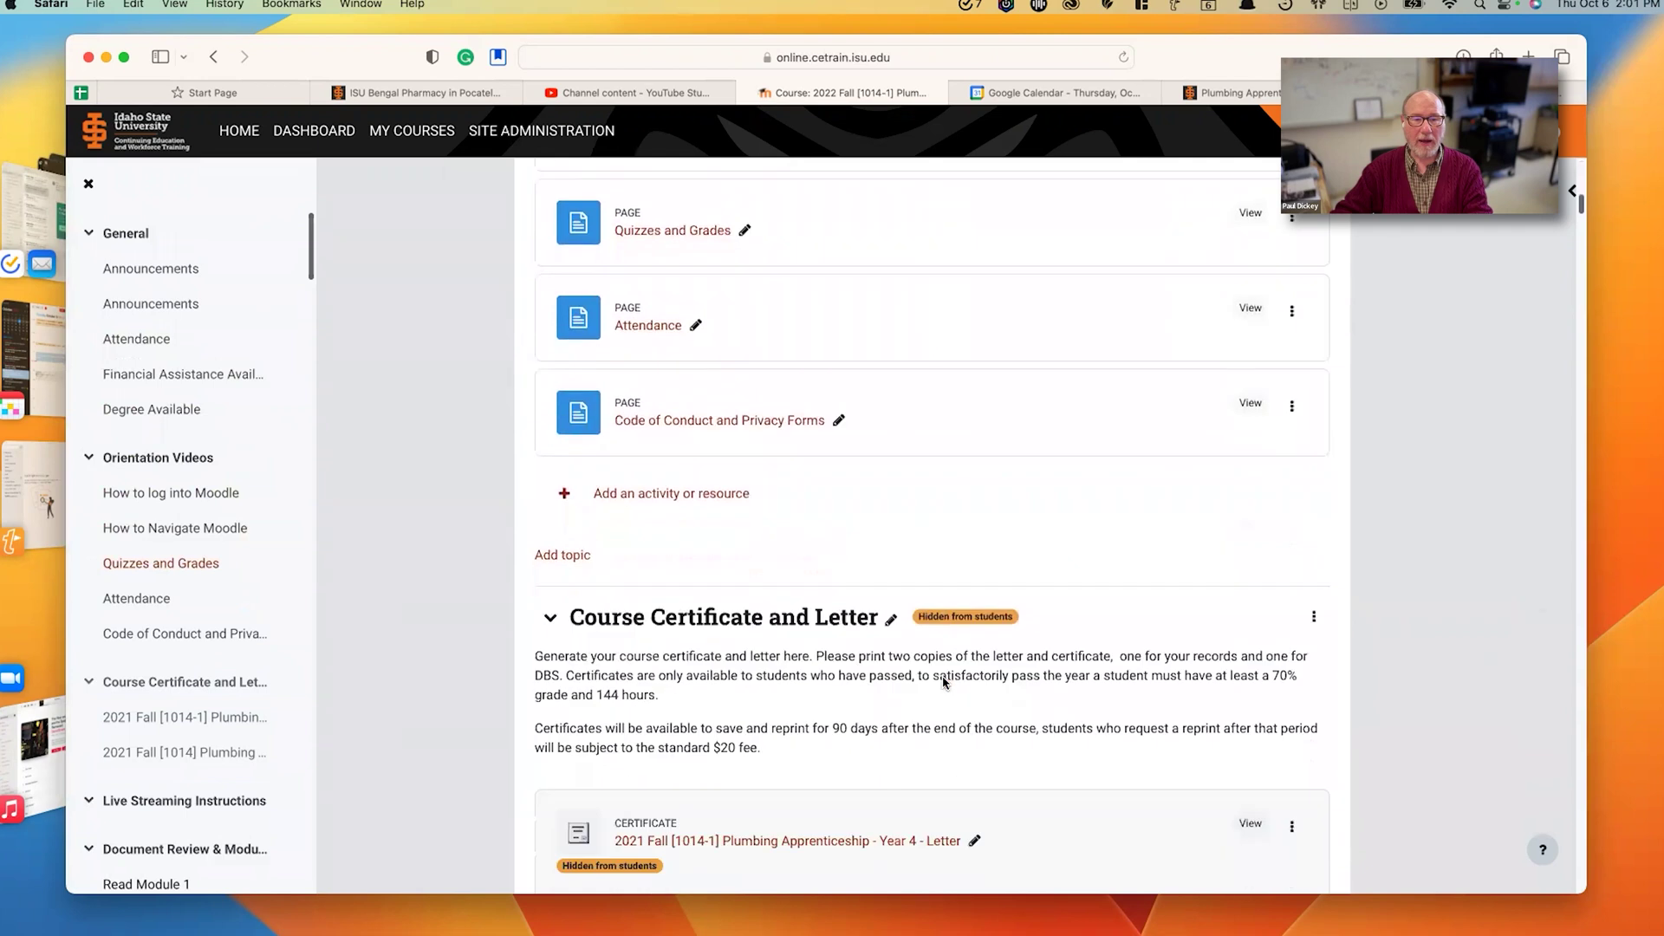
{"action": "scroll", "coordinate": [943, 677], "scroll_direction": "down", "scroll_amount": 20}
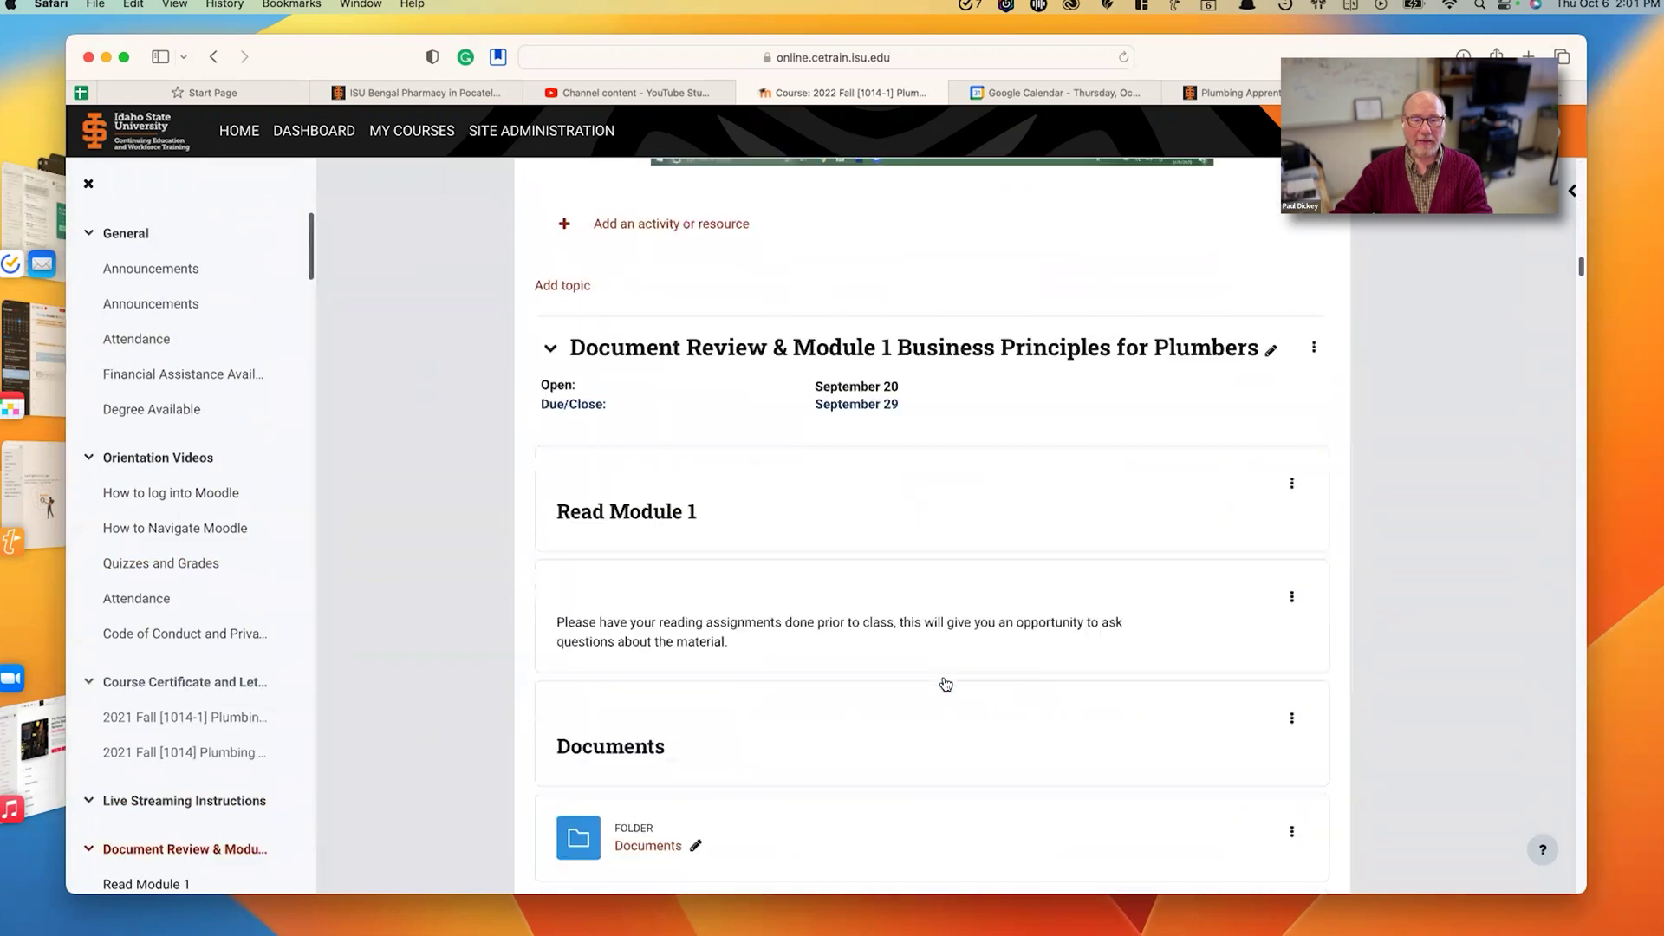
{"action": "scroll", "coordinate": [944, 679], "scroll_direction": "down", "scroll_amount": 8}
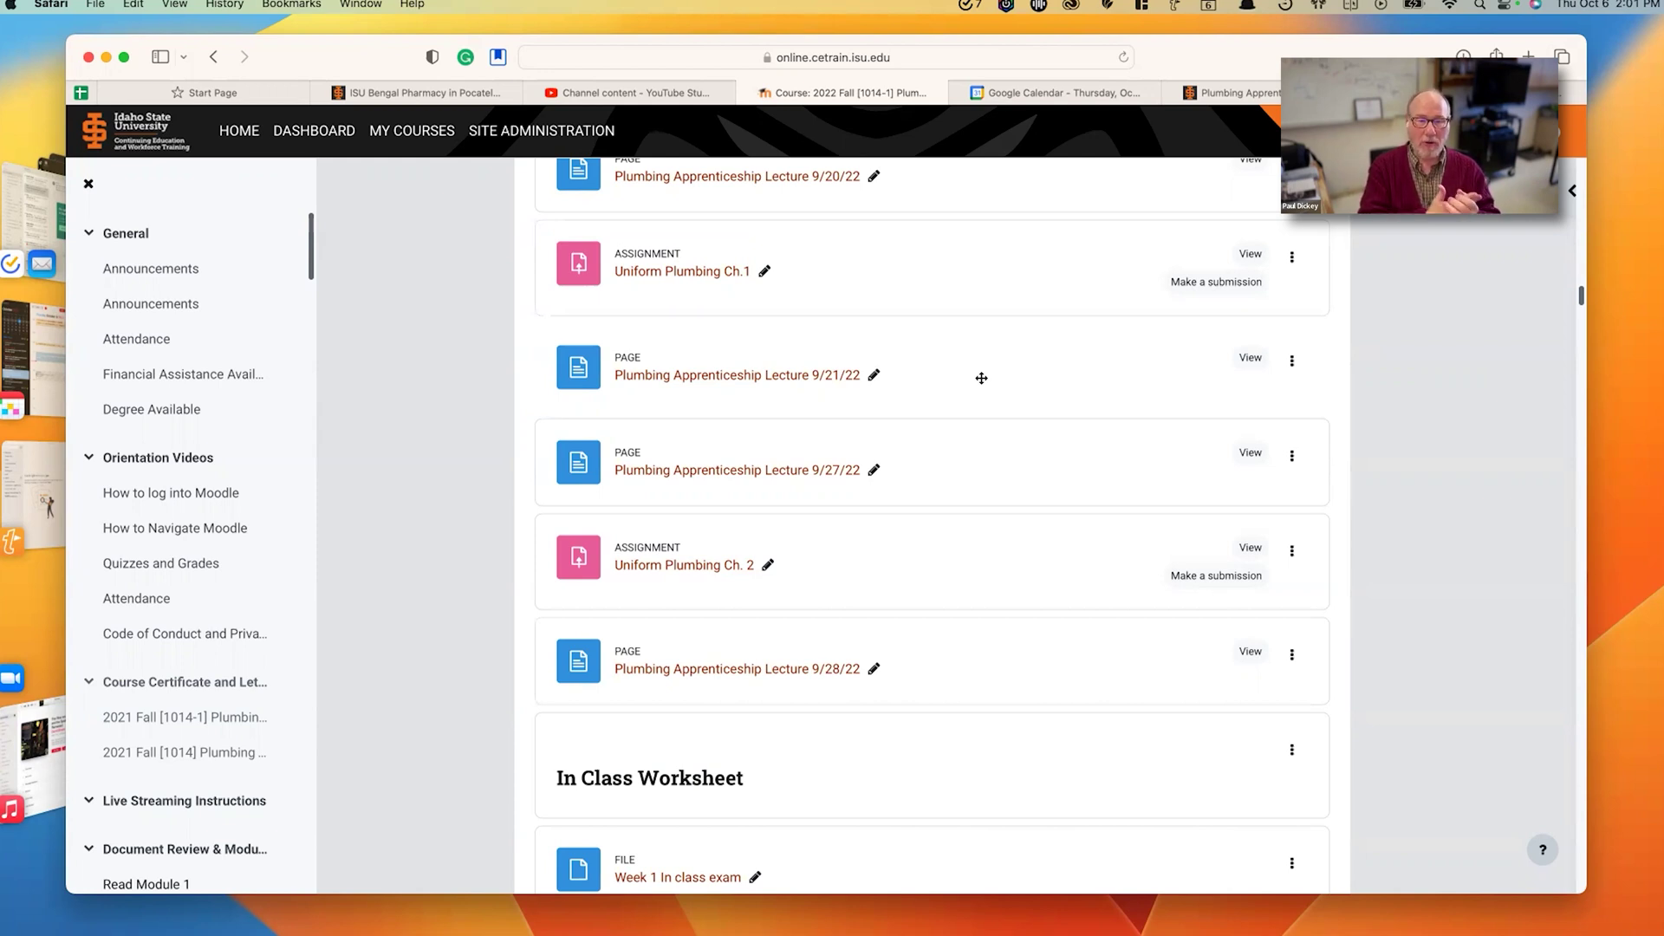
{"action": "scroll", "coordinate": [982, 378], "scroll_direction": "down", "scroll_amount": 10}
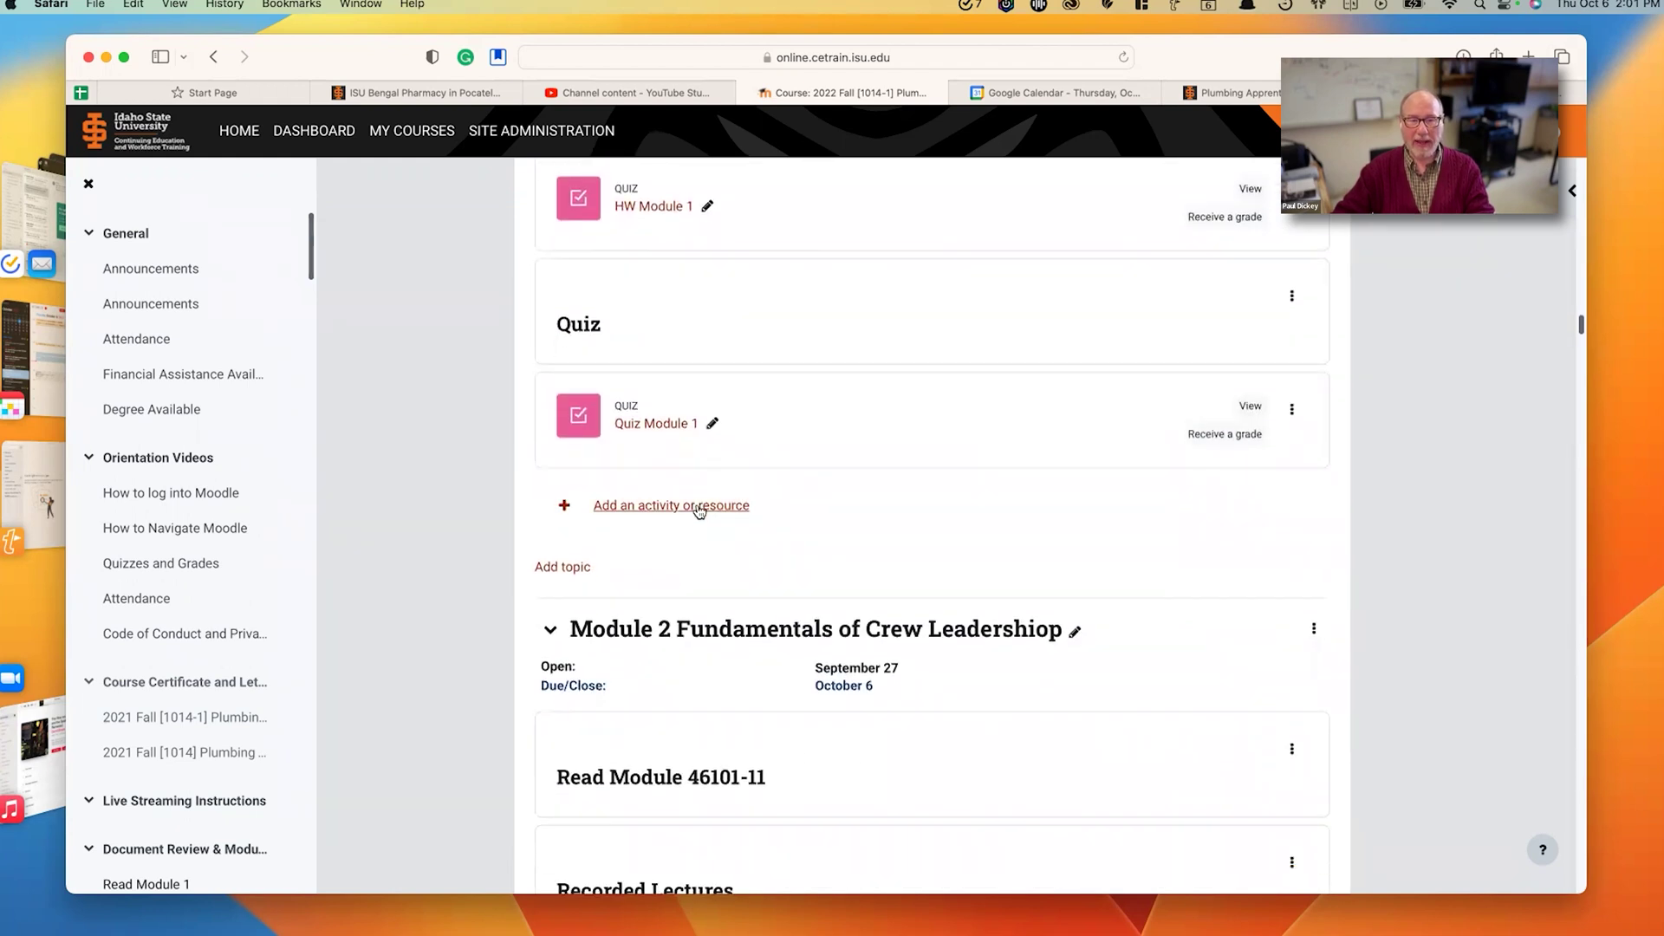
{"action": "left_click", "coordinate": [700, 508]}
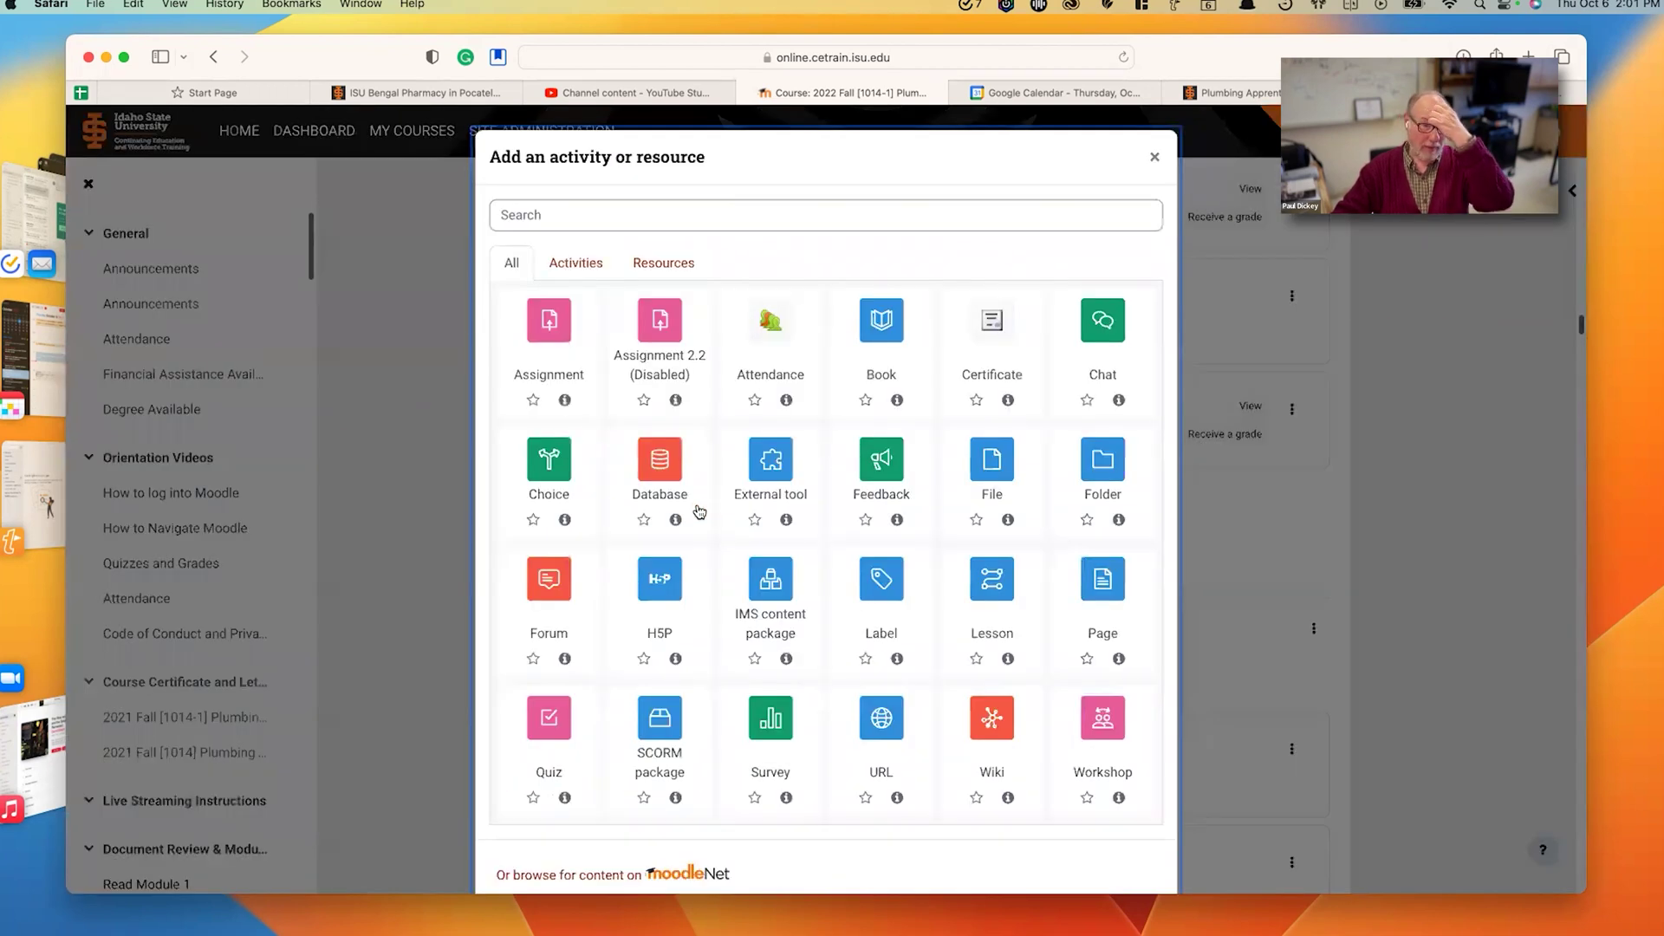
- Add an H5P activity named 'Plumbing Apprenticeship Years 3-4 Lecture 09/21/22'
{"action": "left_click", "coordinate": [660, 579]}
{"action": "left_click", "coordinate": [792, 467]}
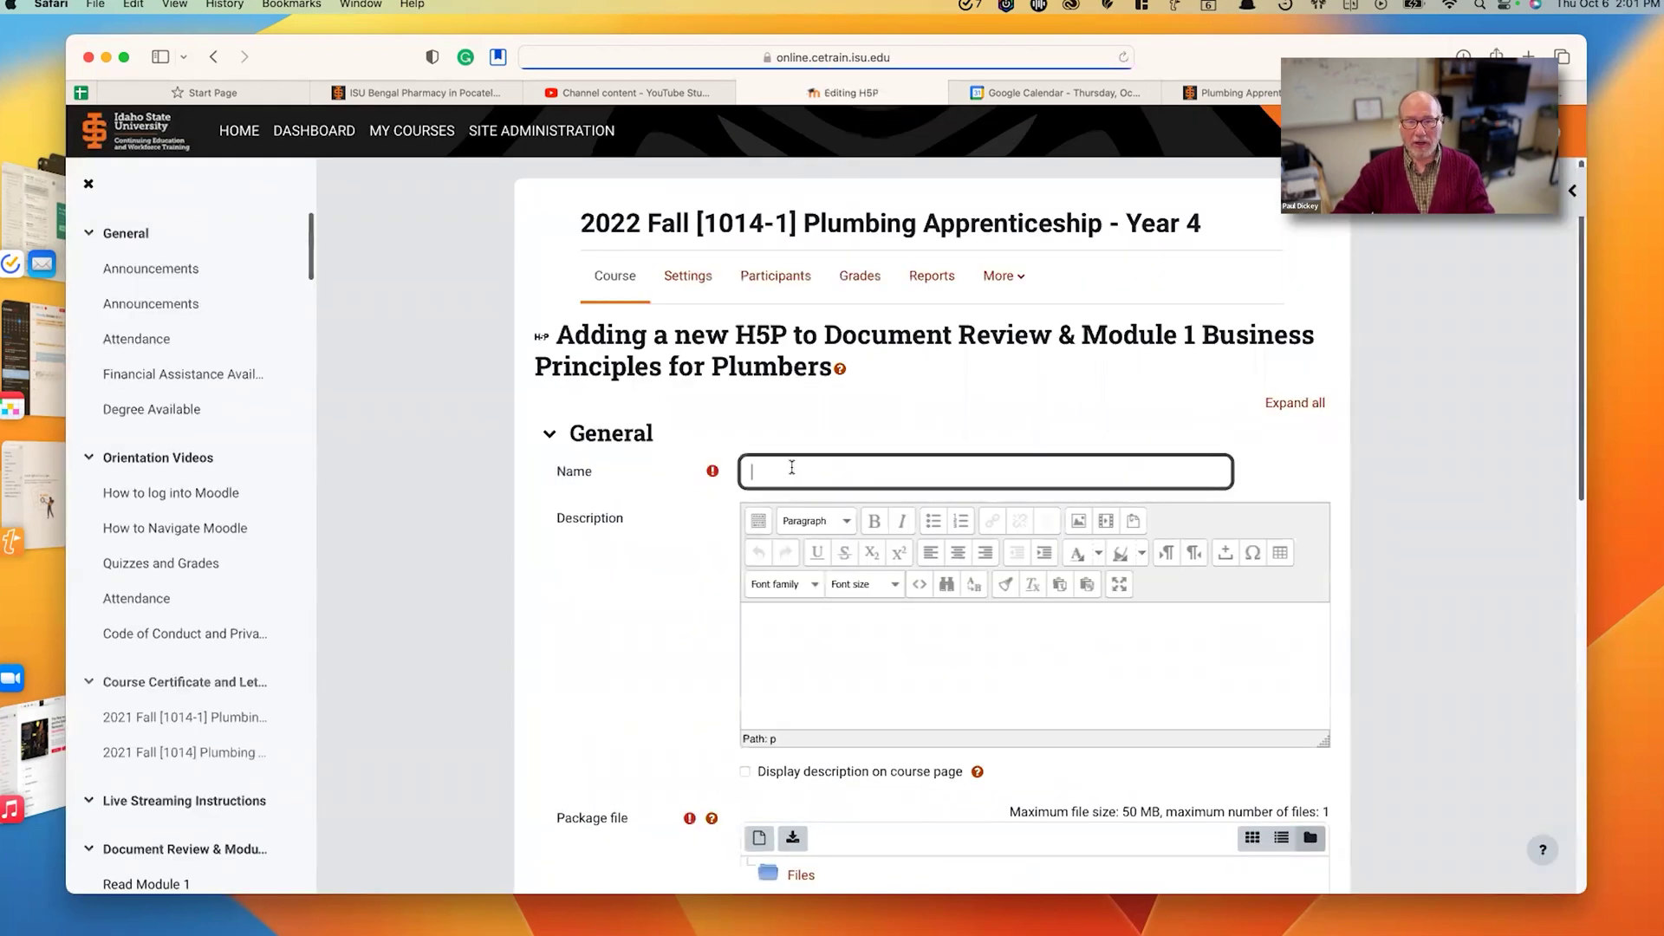
{"action": "type", "text": "Plum"}
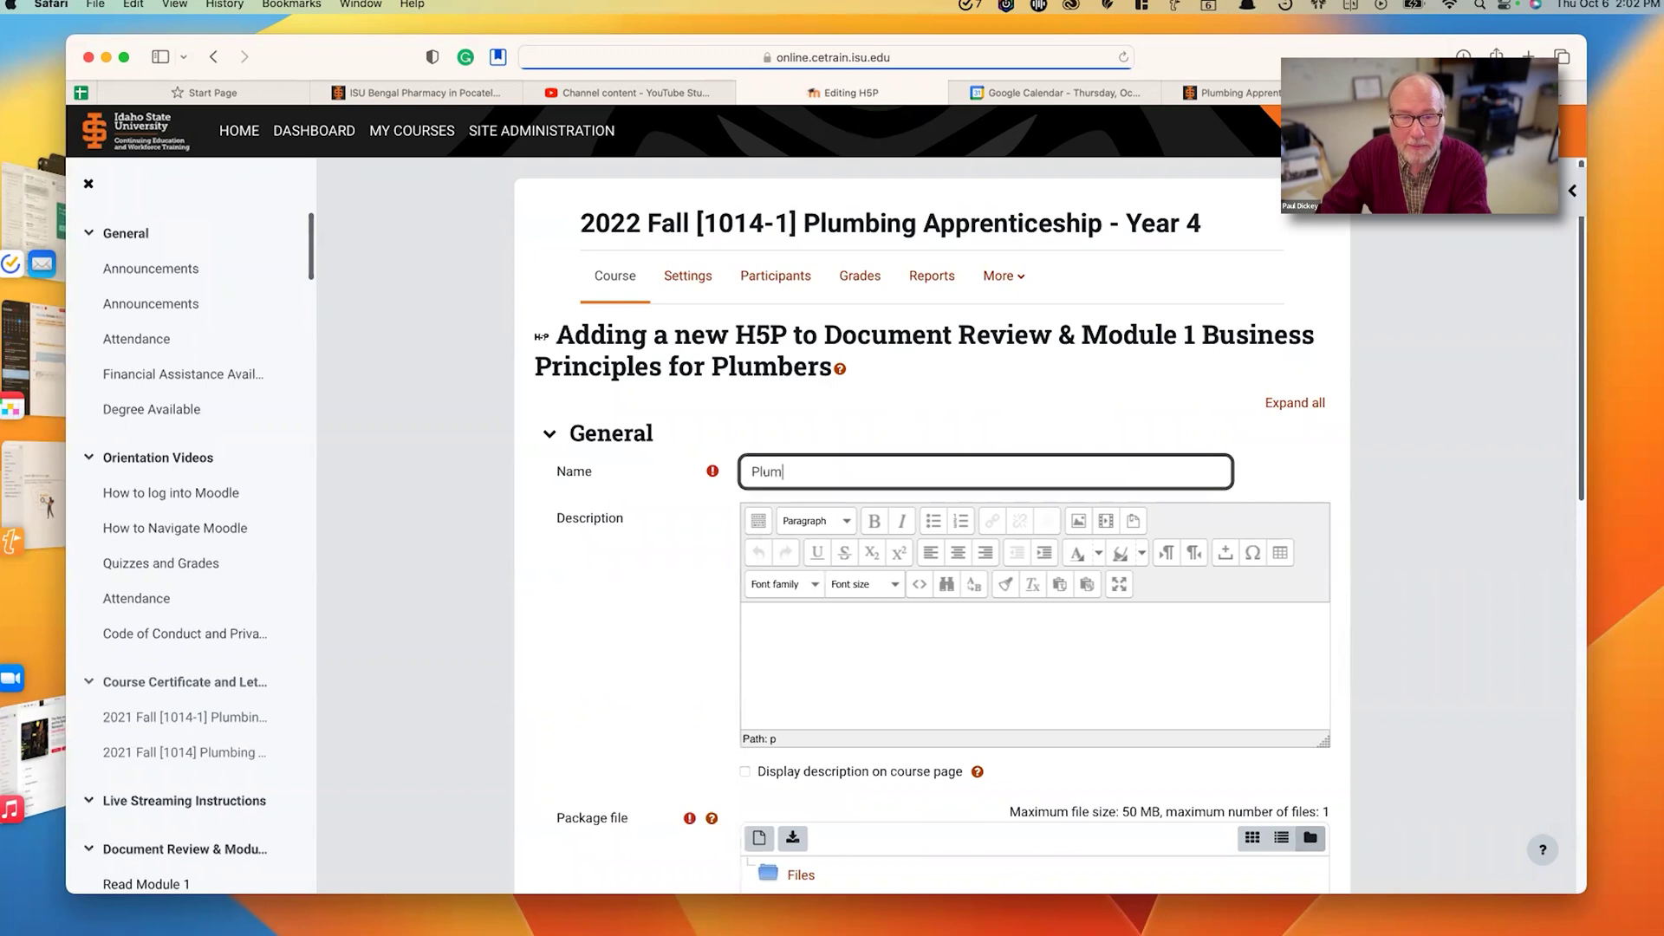
{"action": "type", "text": "bing "}
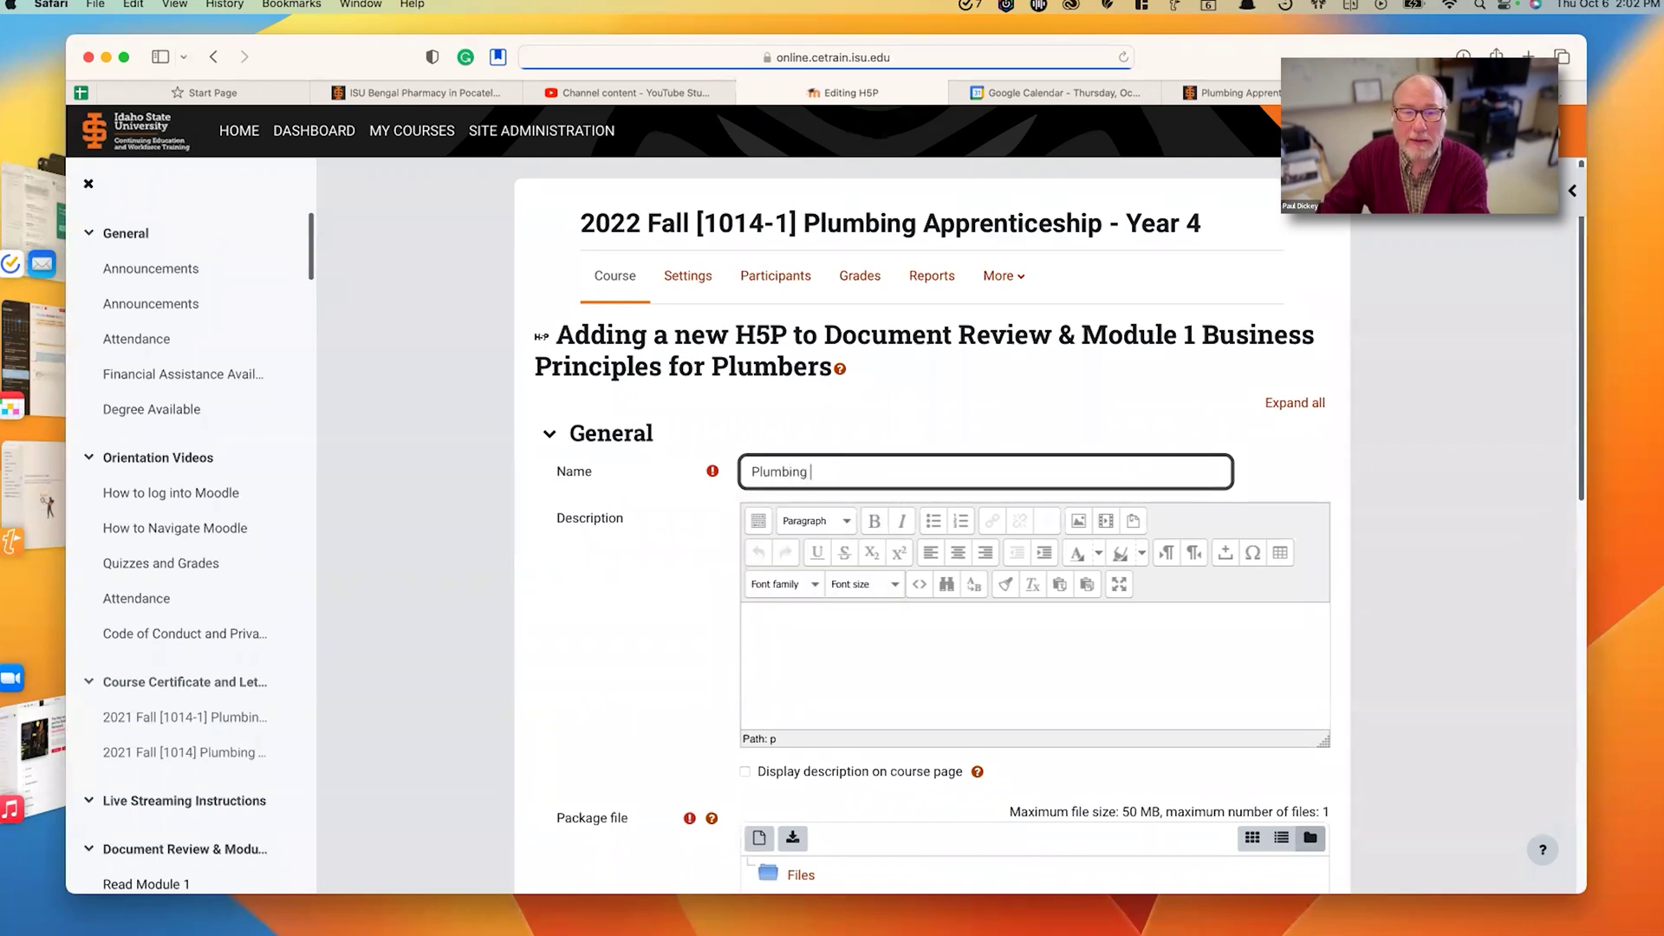
{"action": "type", "text": "Apprenticeshi"}
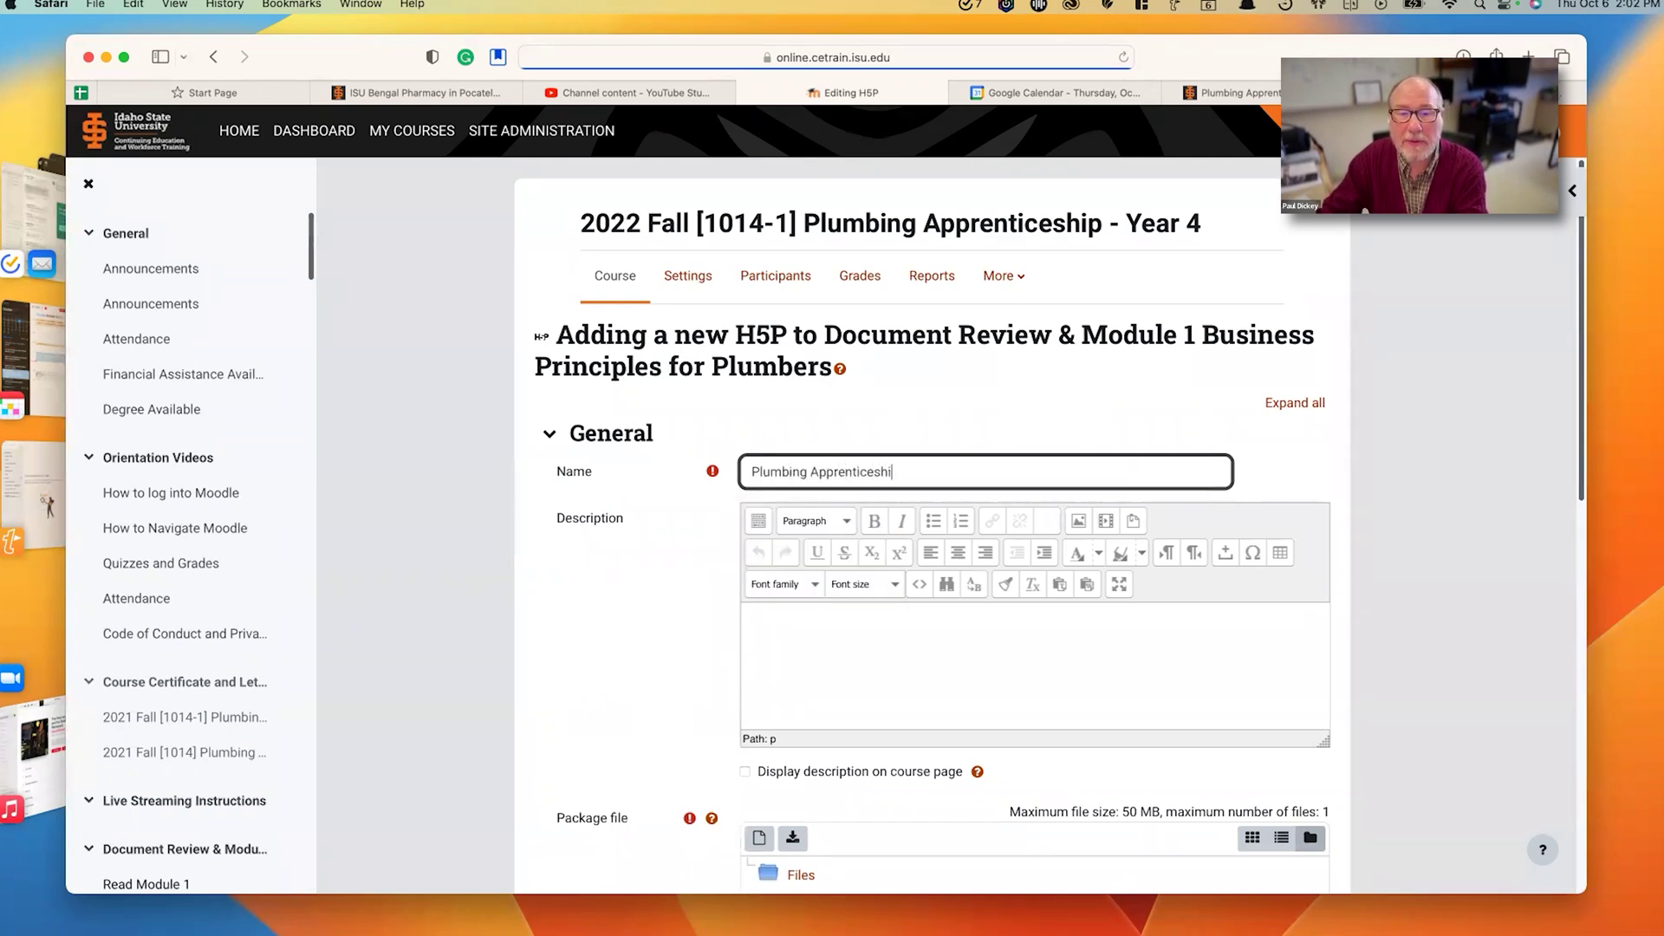
{"action": "type", "text": "p Year"}
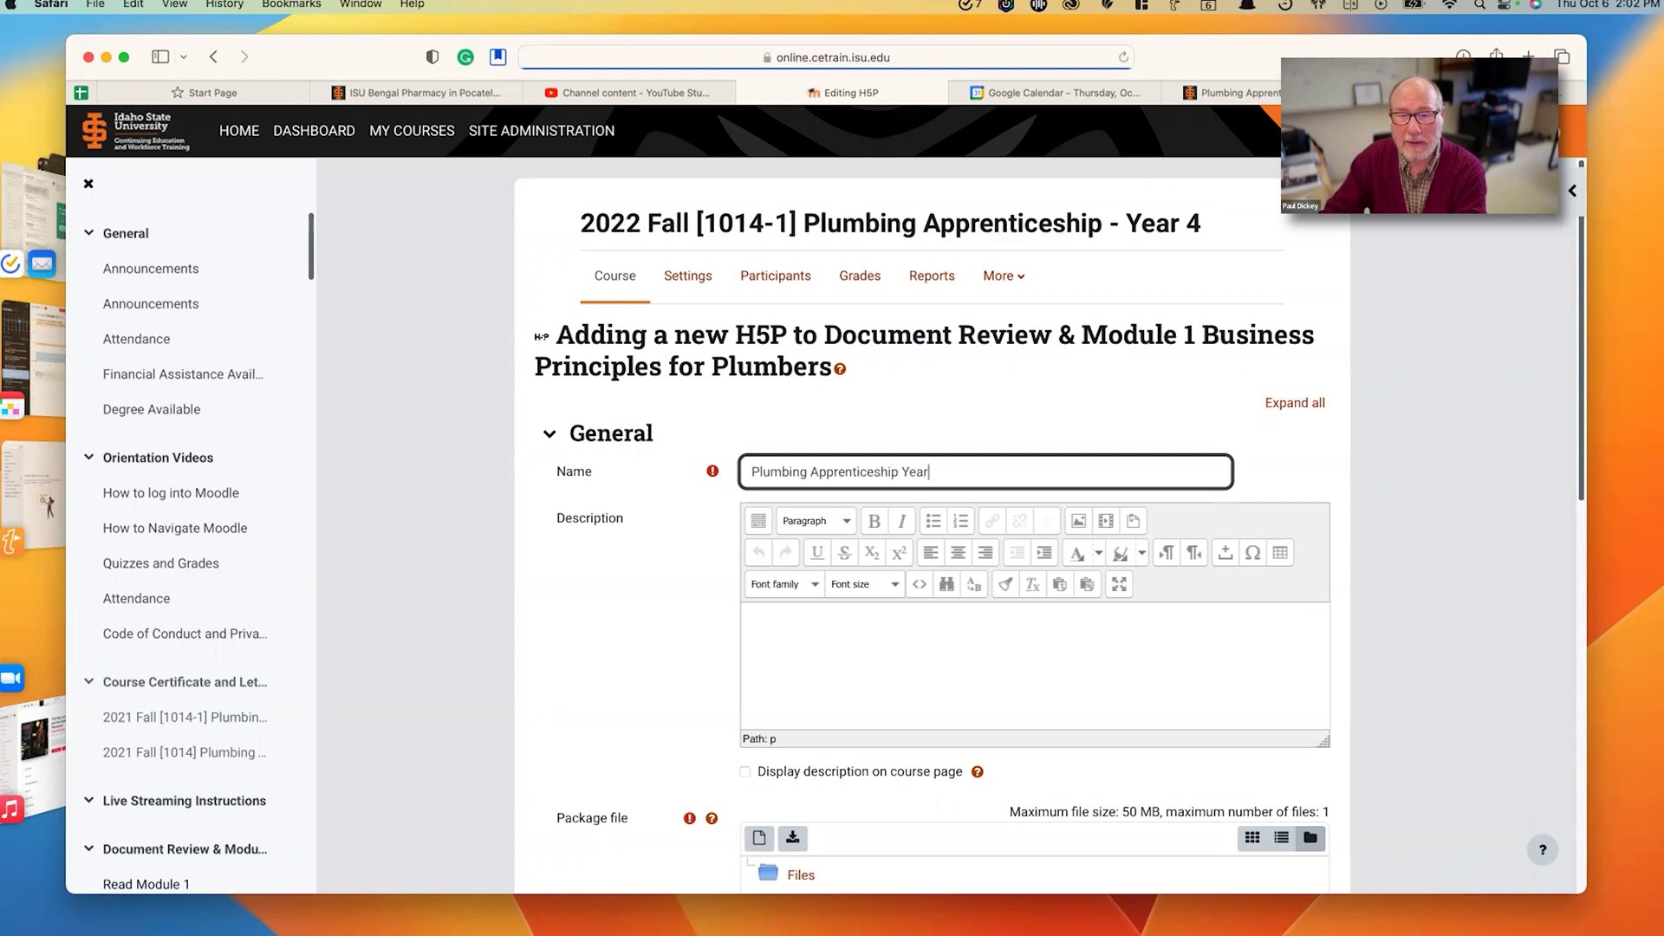
{"action": "type", "text": "s 3-"}
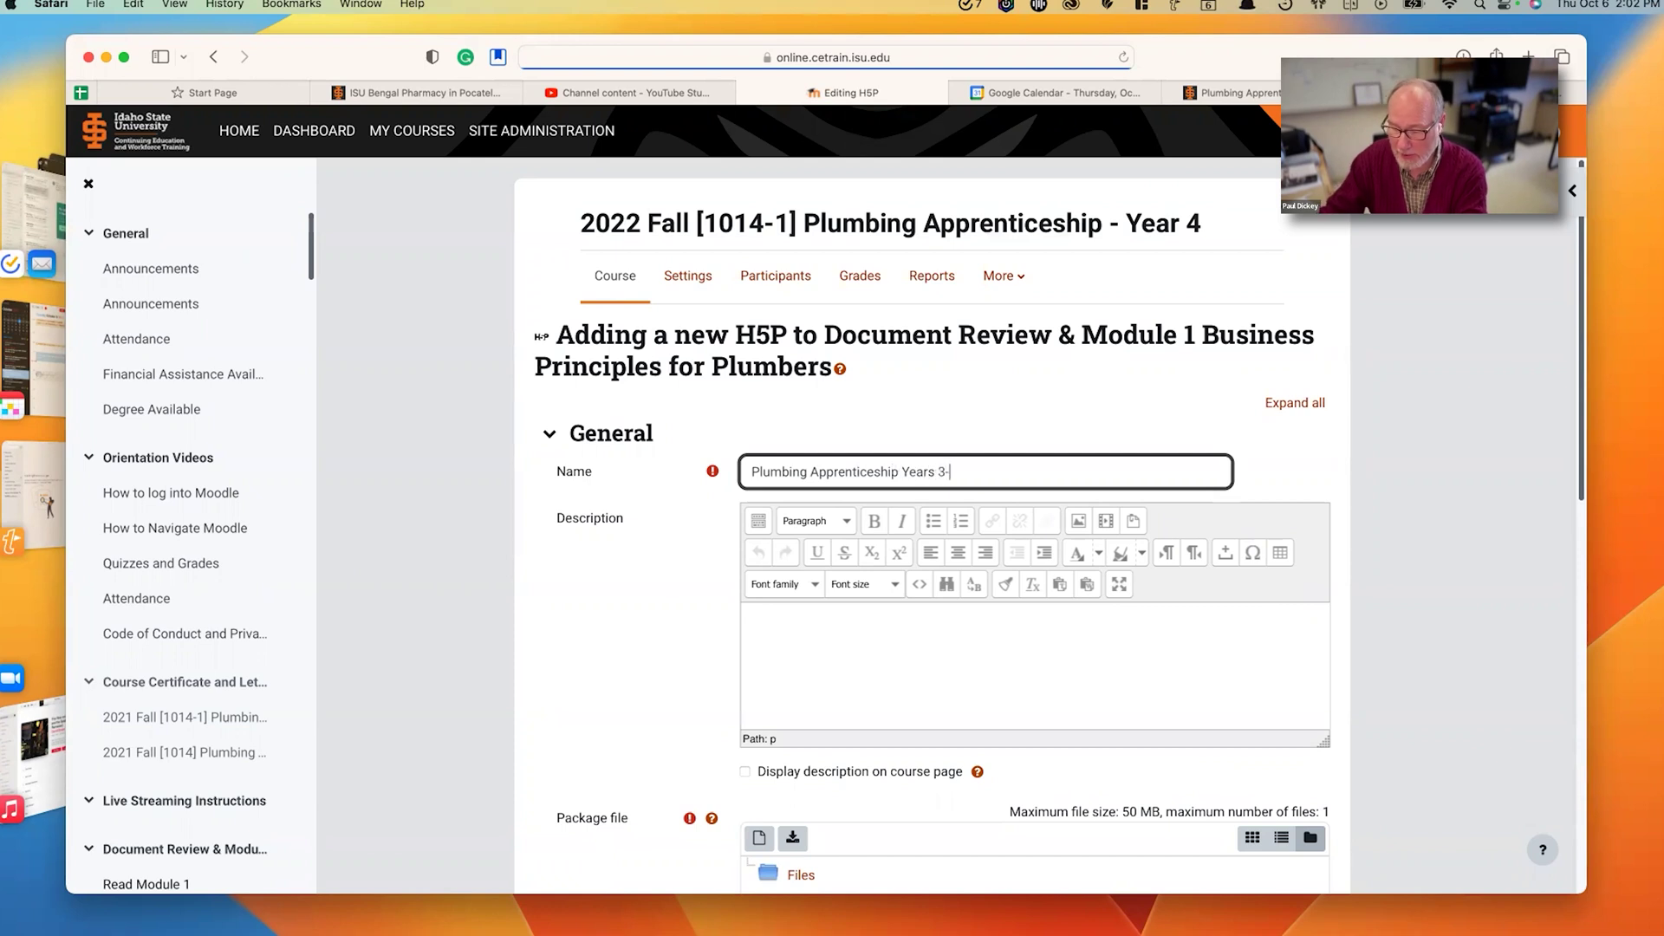
{"action": "type", "text": "4 Lecture"}
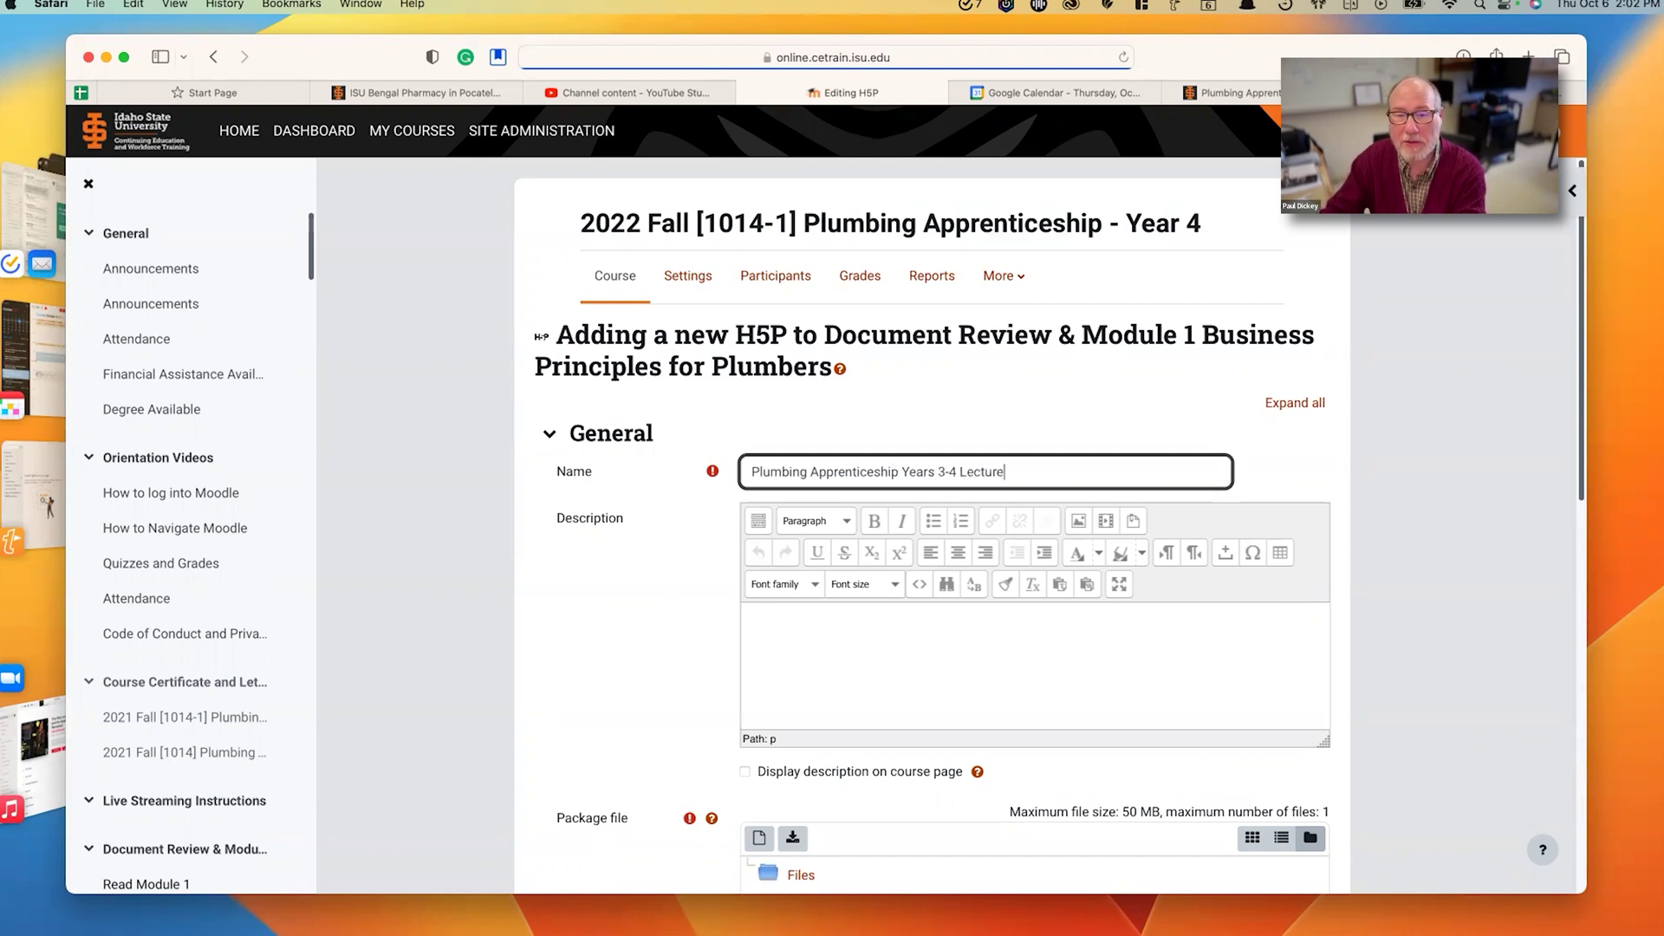
{"action": "type", "text": " 09/"}
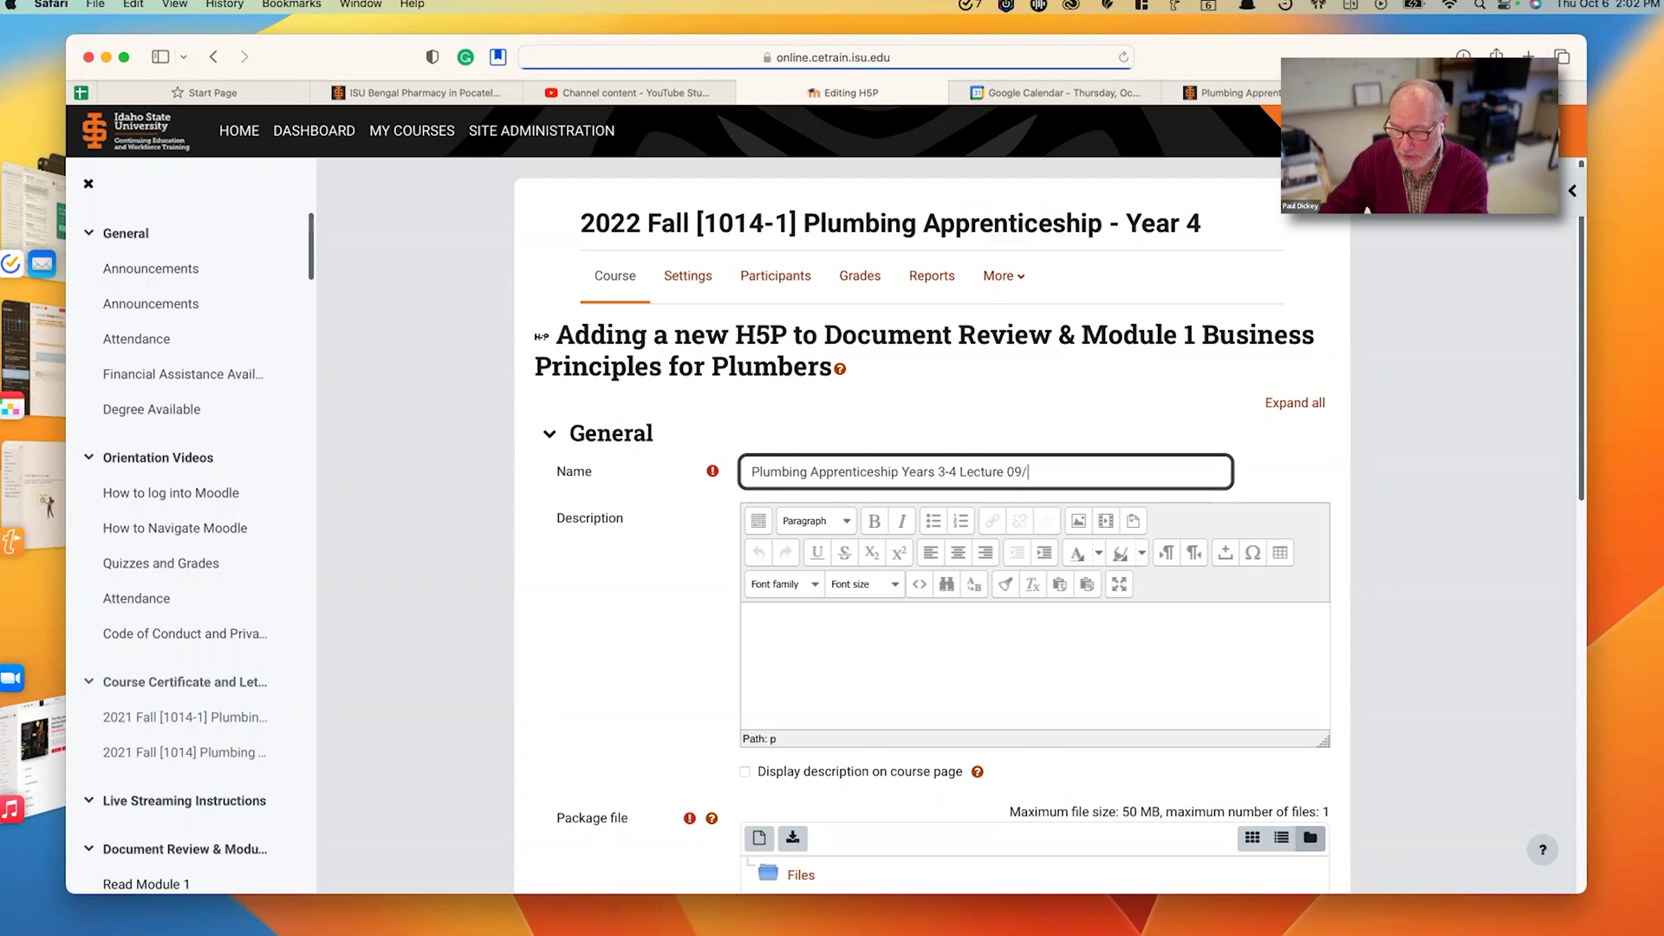
{"action": "type", "text": "21/22"}
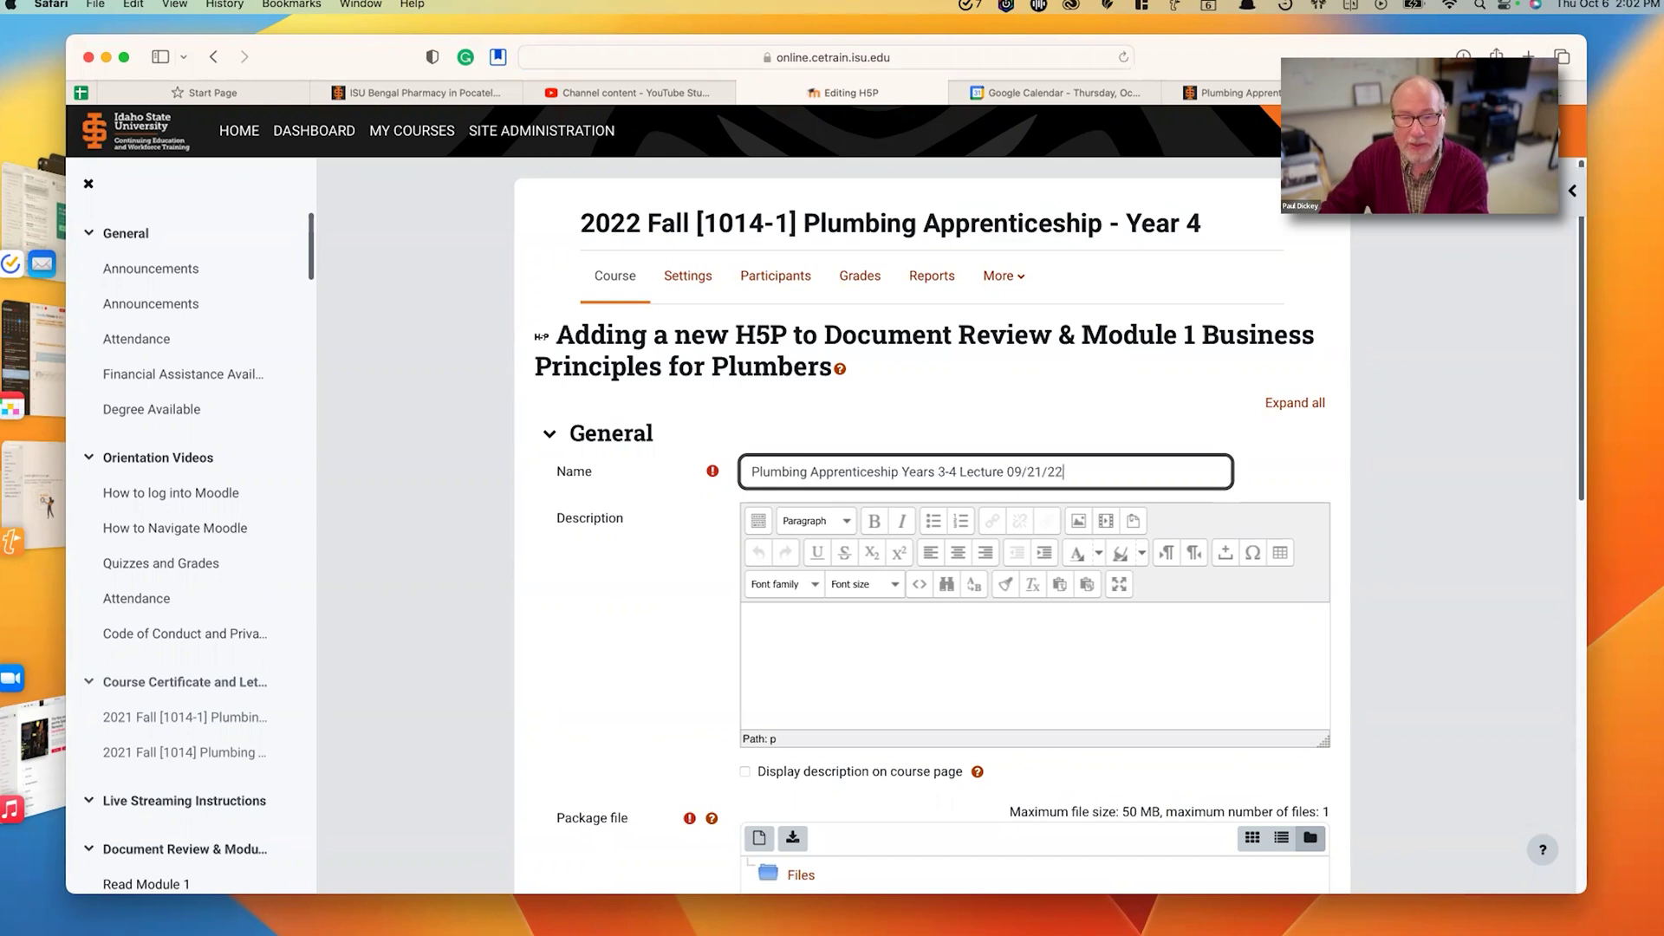
{"action": "scroll", "coordinate": [881, 575], "scroll_direction": "down", "scroll_amount": 4}
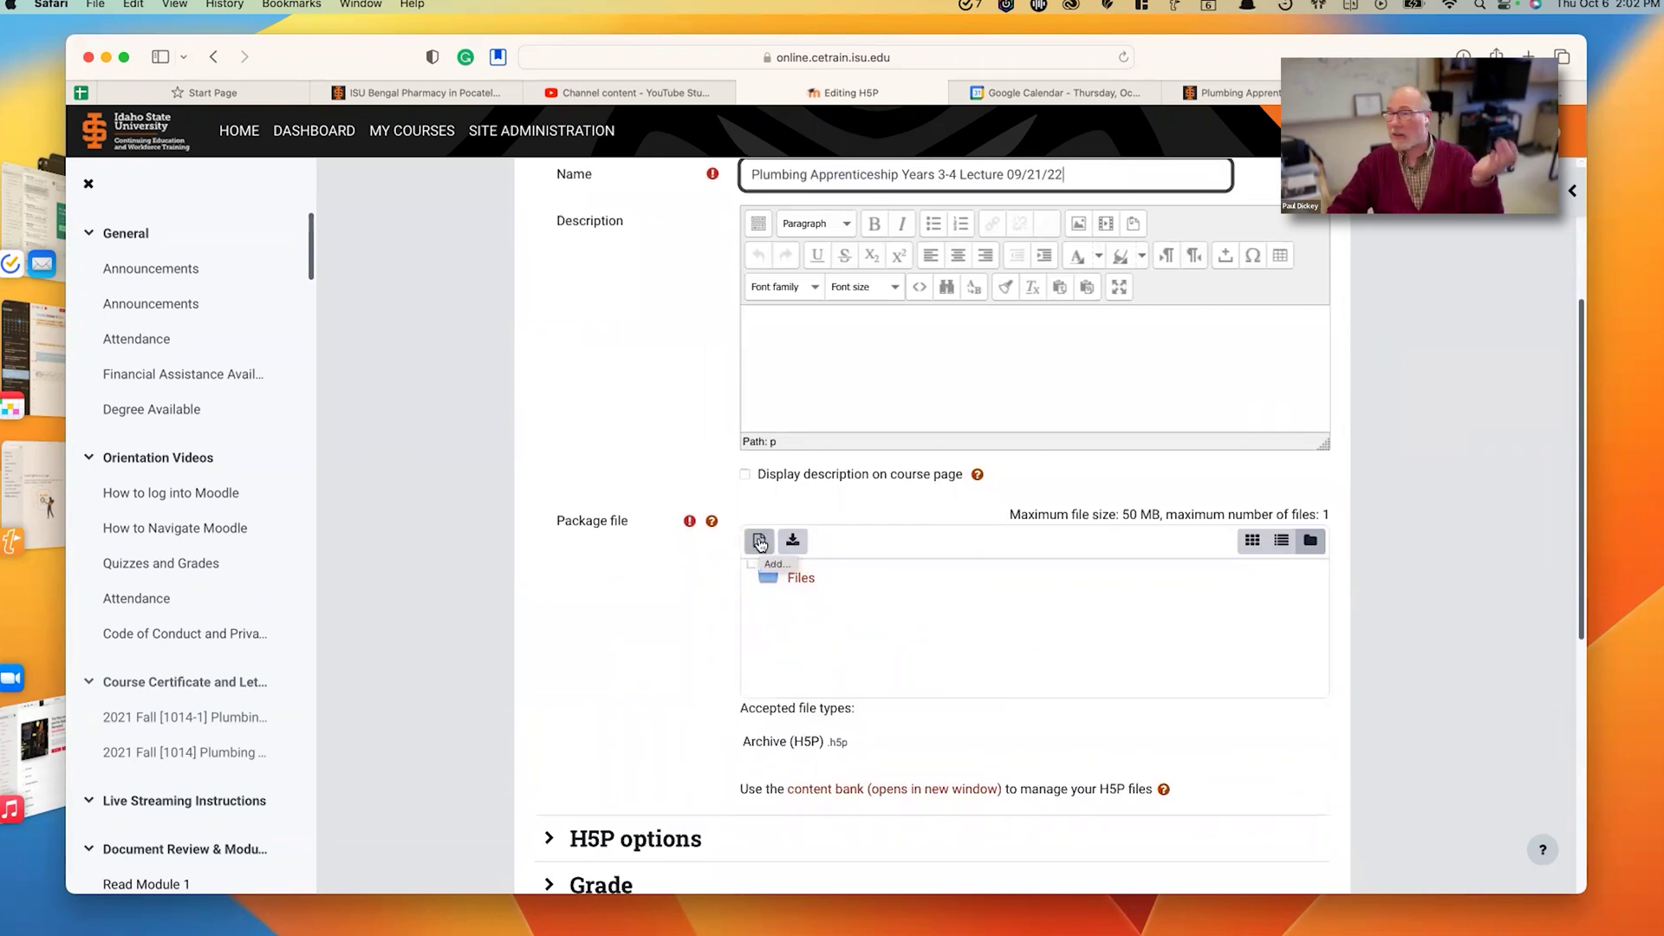
- Link the package file to interactive-video-282.h5p from the 2022 Fall [1013-1] Year 3 course files
{"action": "left_click", "coordinate": [760, 542]}
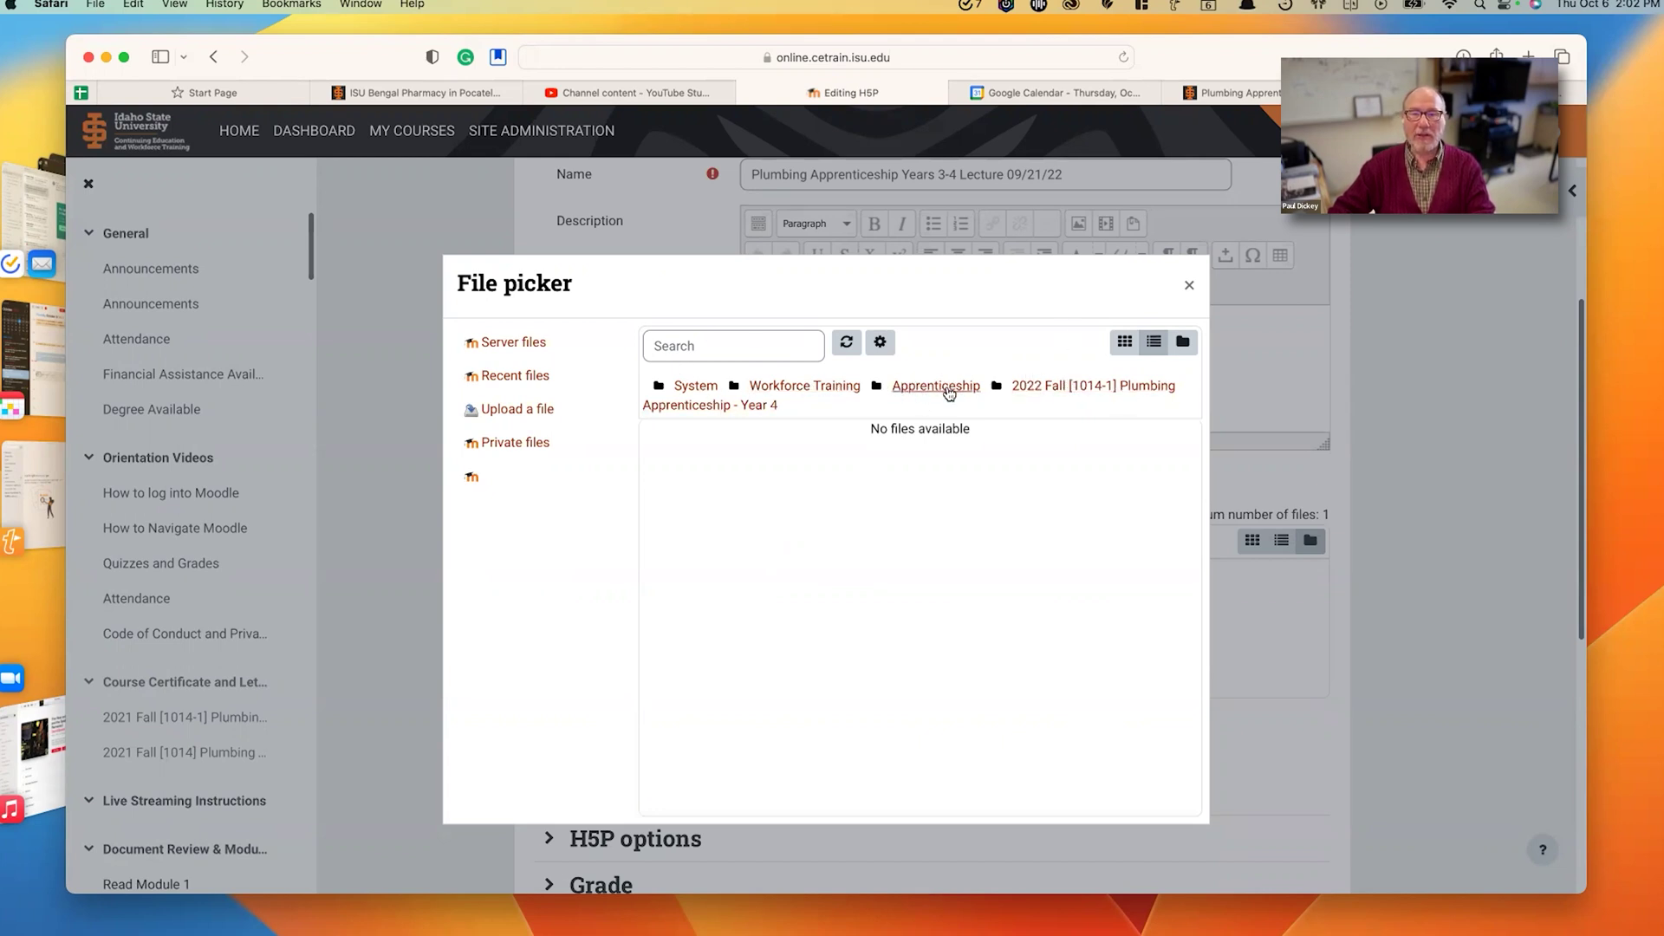
{"action": "left_click", "coordinate": [949, 390]}
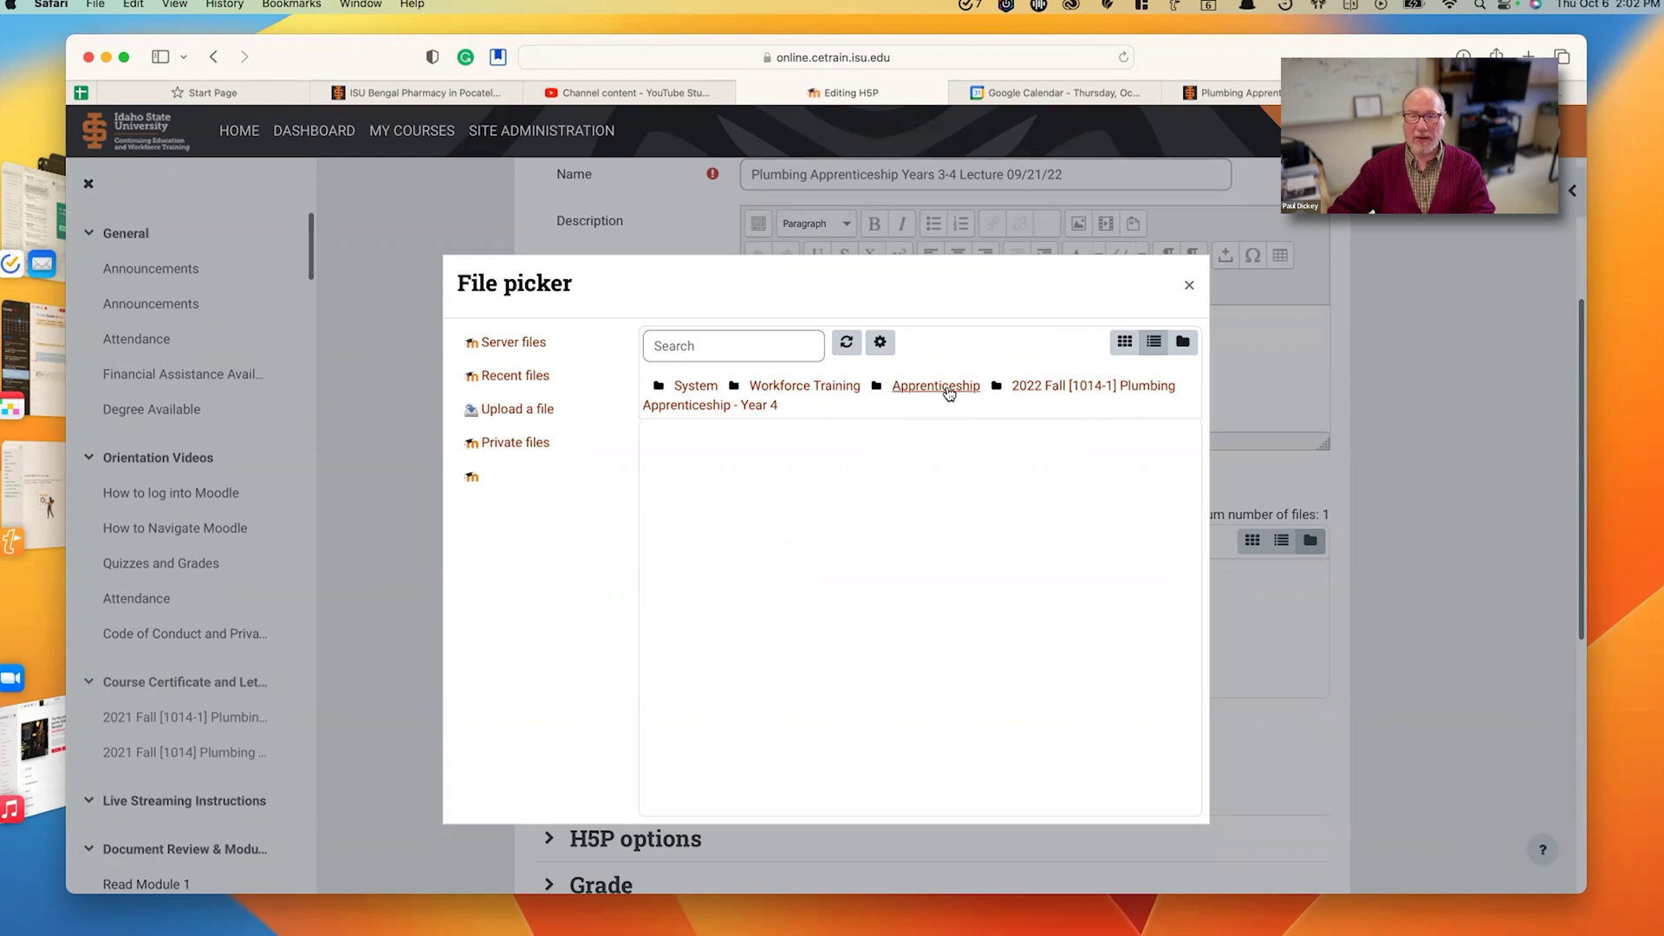
{"action": "scroll", "coordinate": [917, 533], "scroll_direction": "down", "scroll_amount": 5}
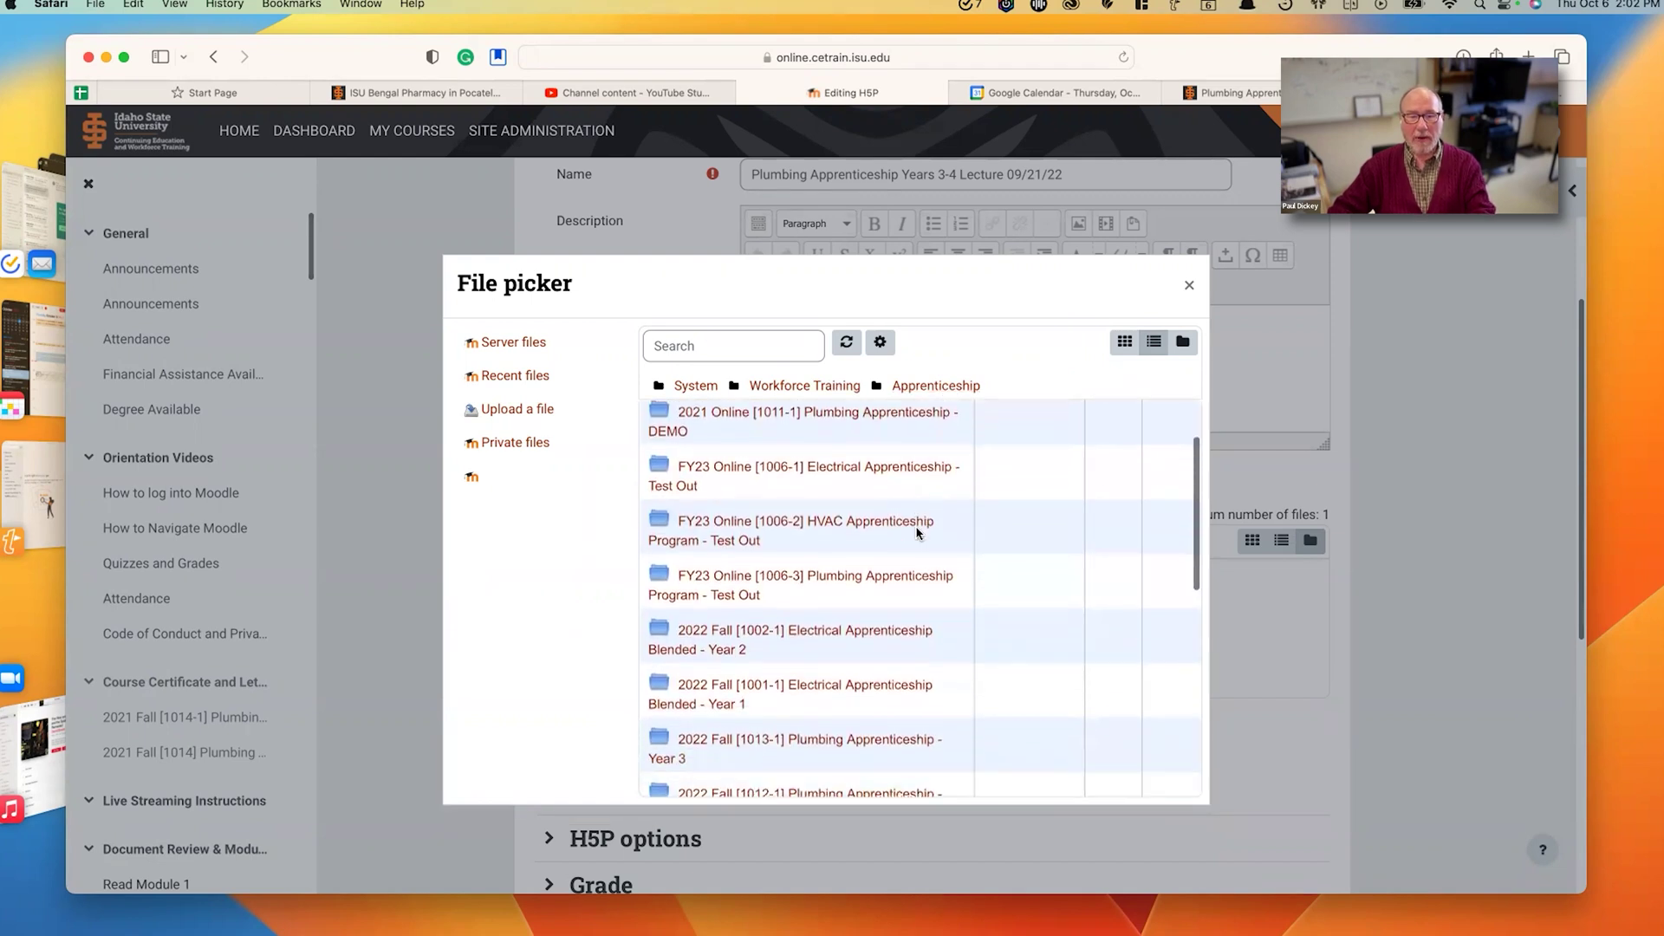
{"action": "scroll", "coordinate": [917, 533], "scroll_direction": "down", "scroll_amount": 1}
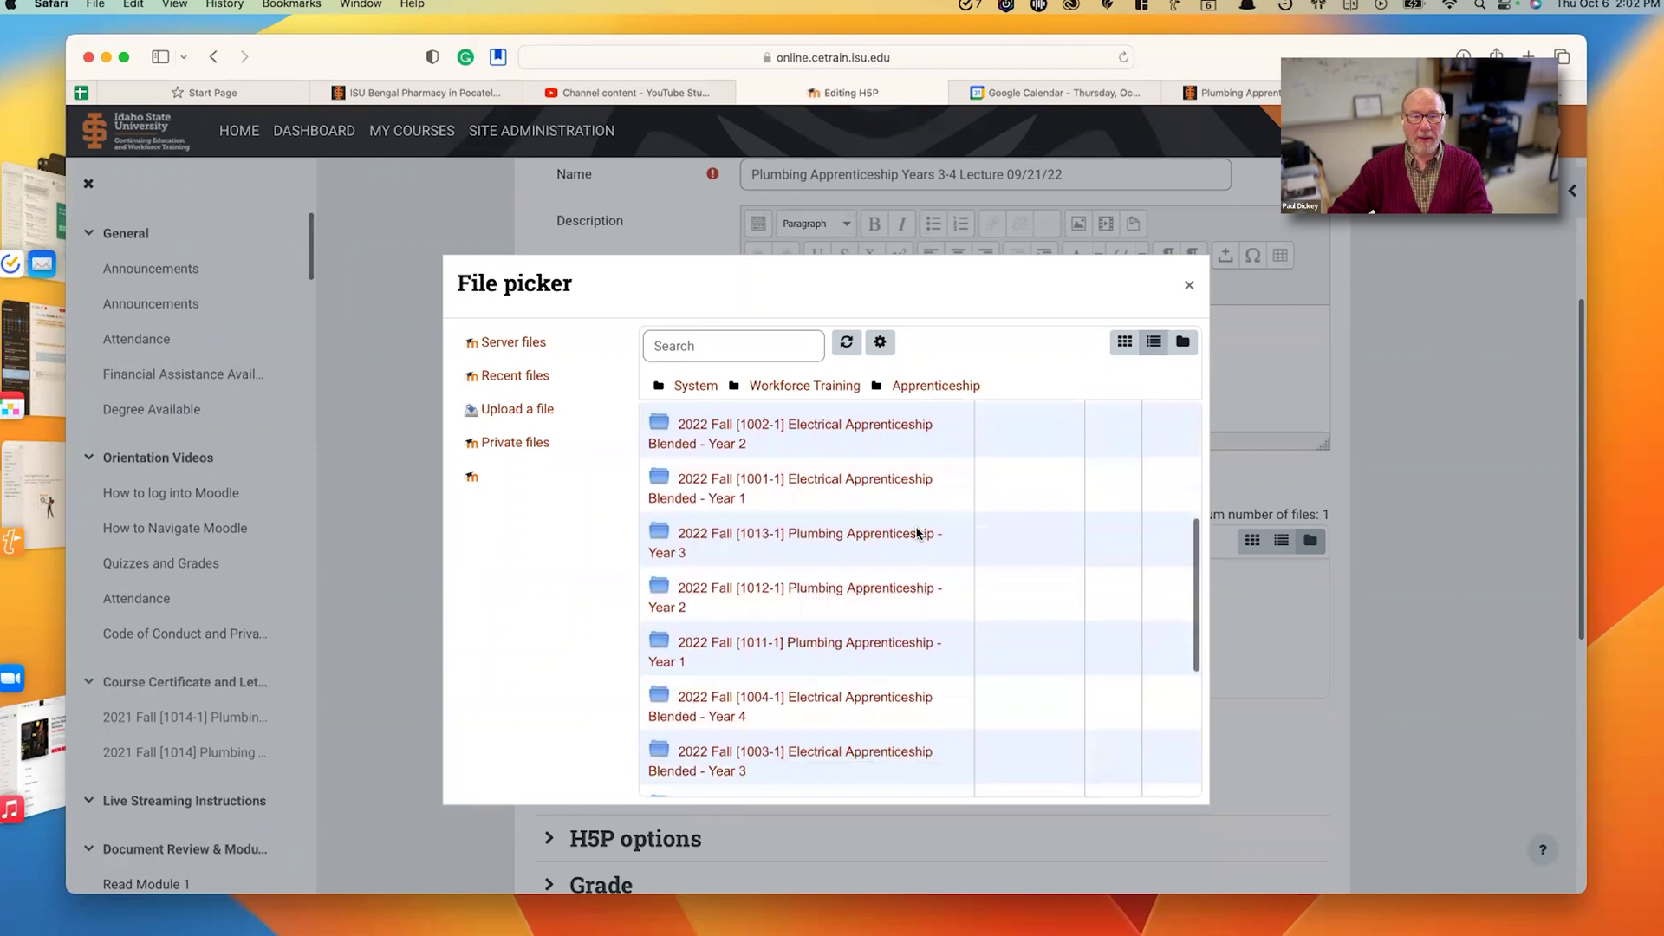
{"action": "scroll", "coordinate": [918, 532], "scroll_direction": "up", "scroll_amount": 1}
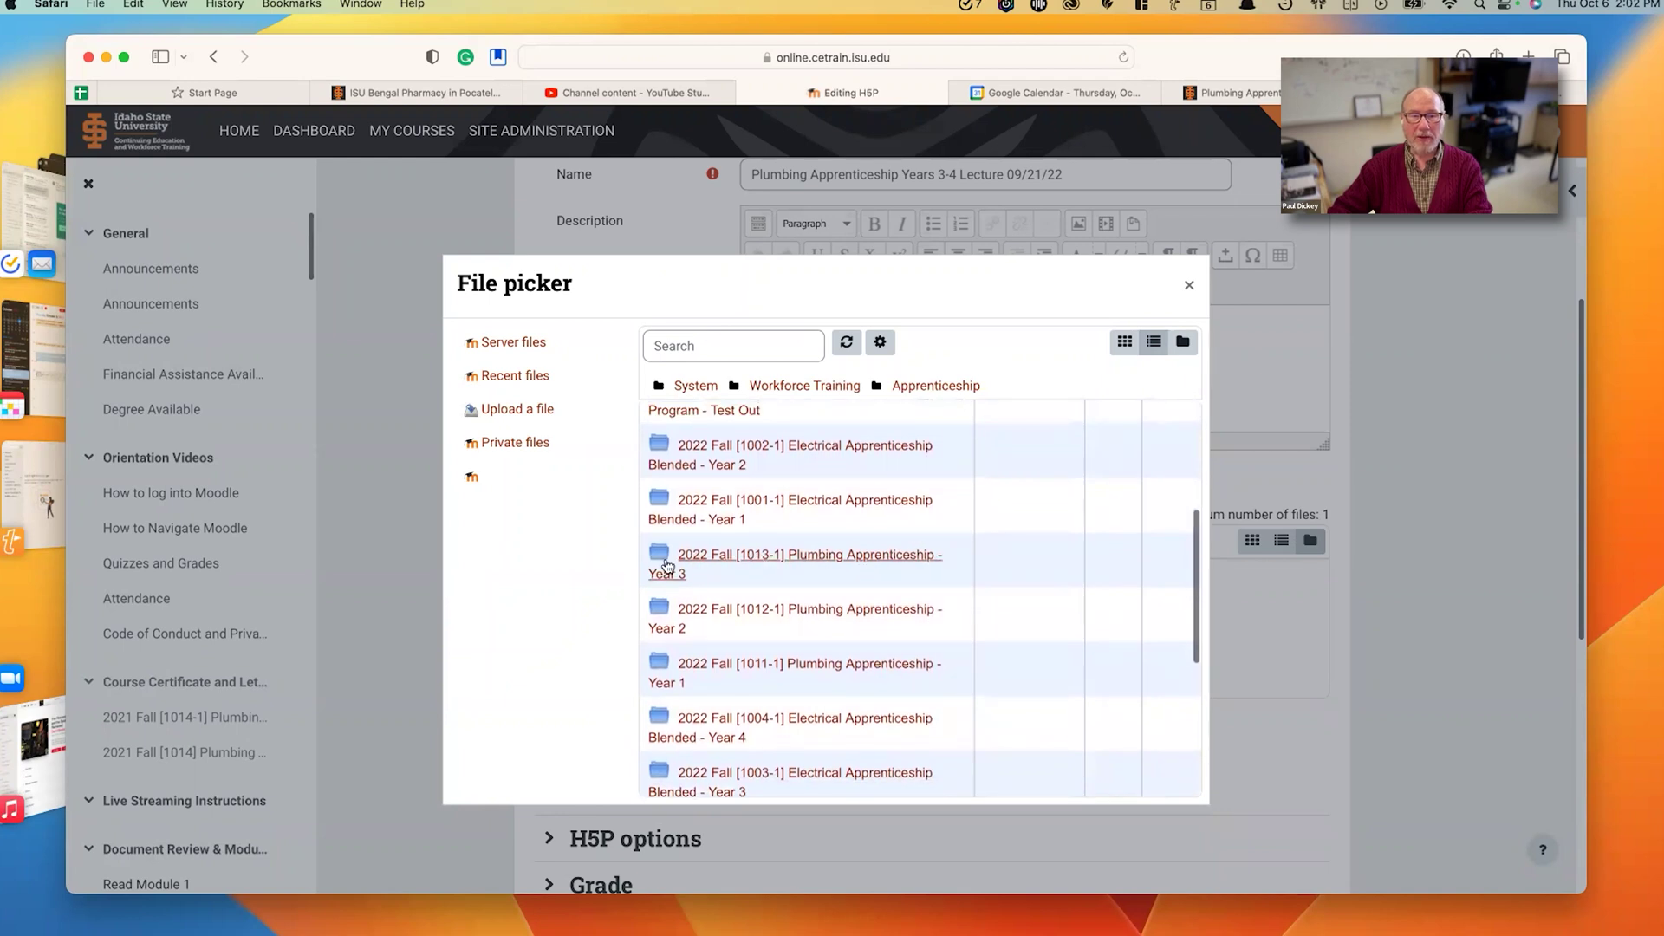
{"action": "left_click", "coordinate": [822, 556]}
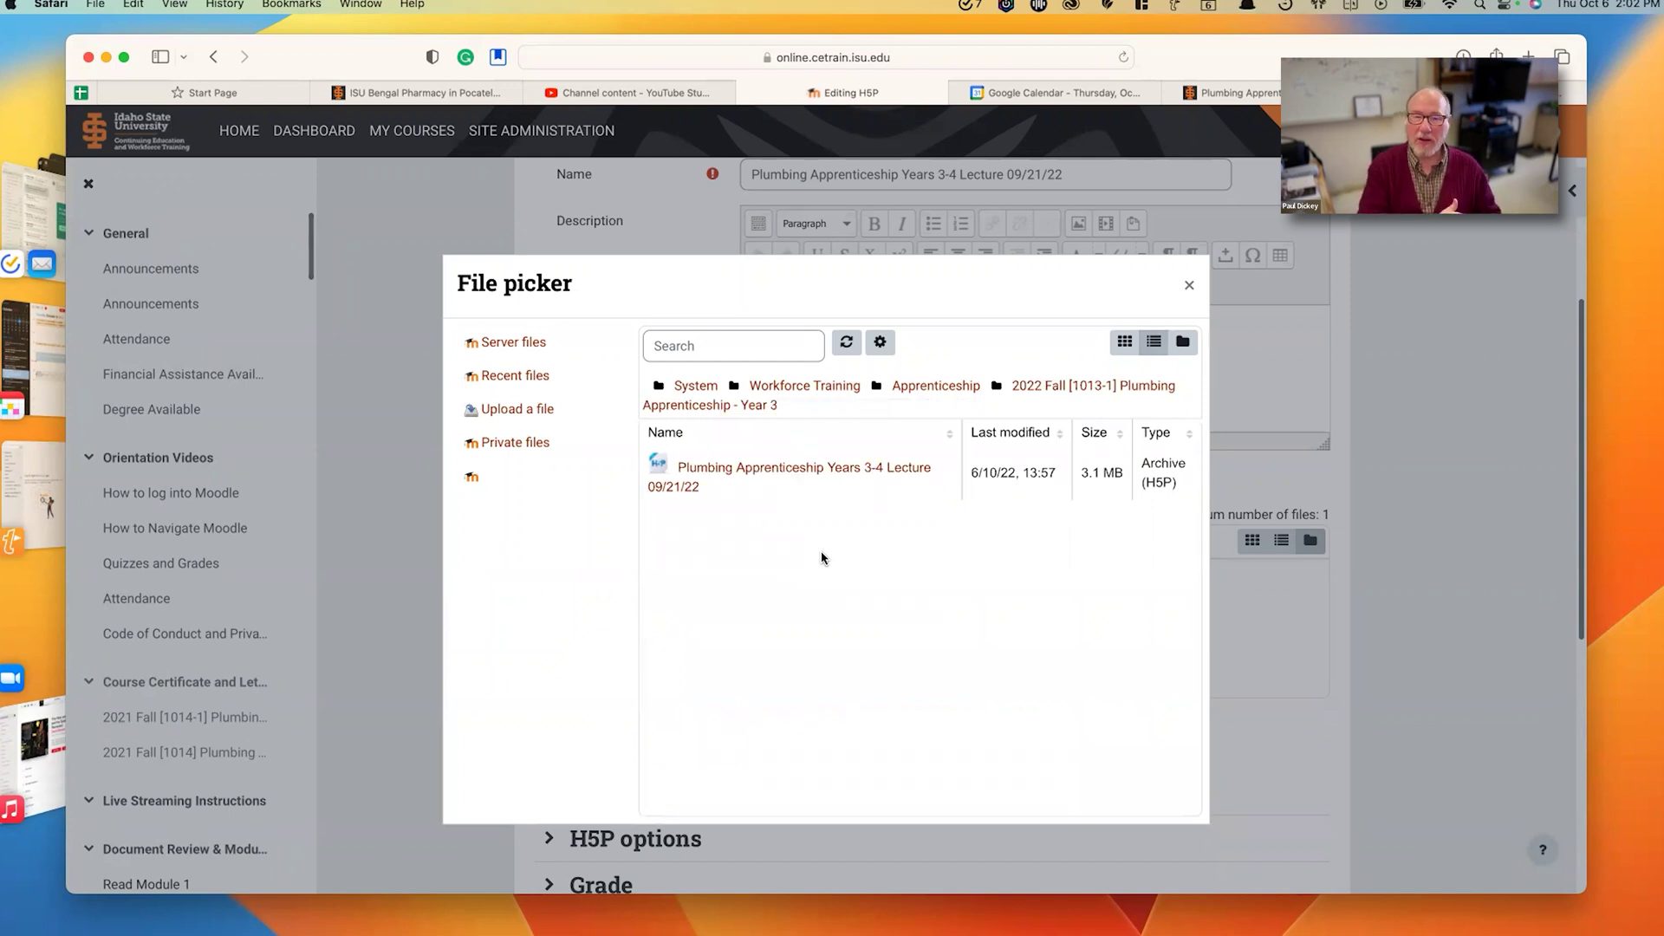
{"action": "left_click", "coordinate": [817, 468]}
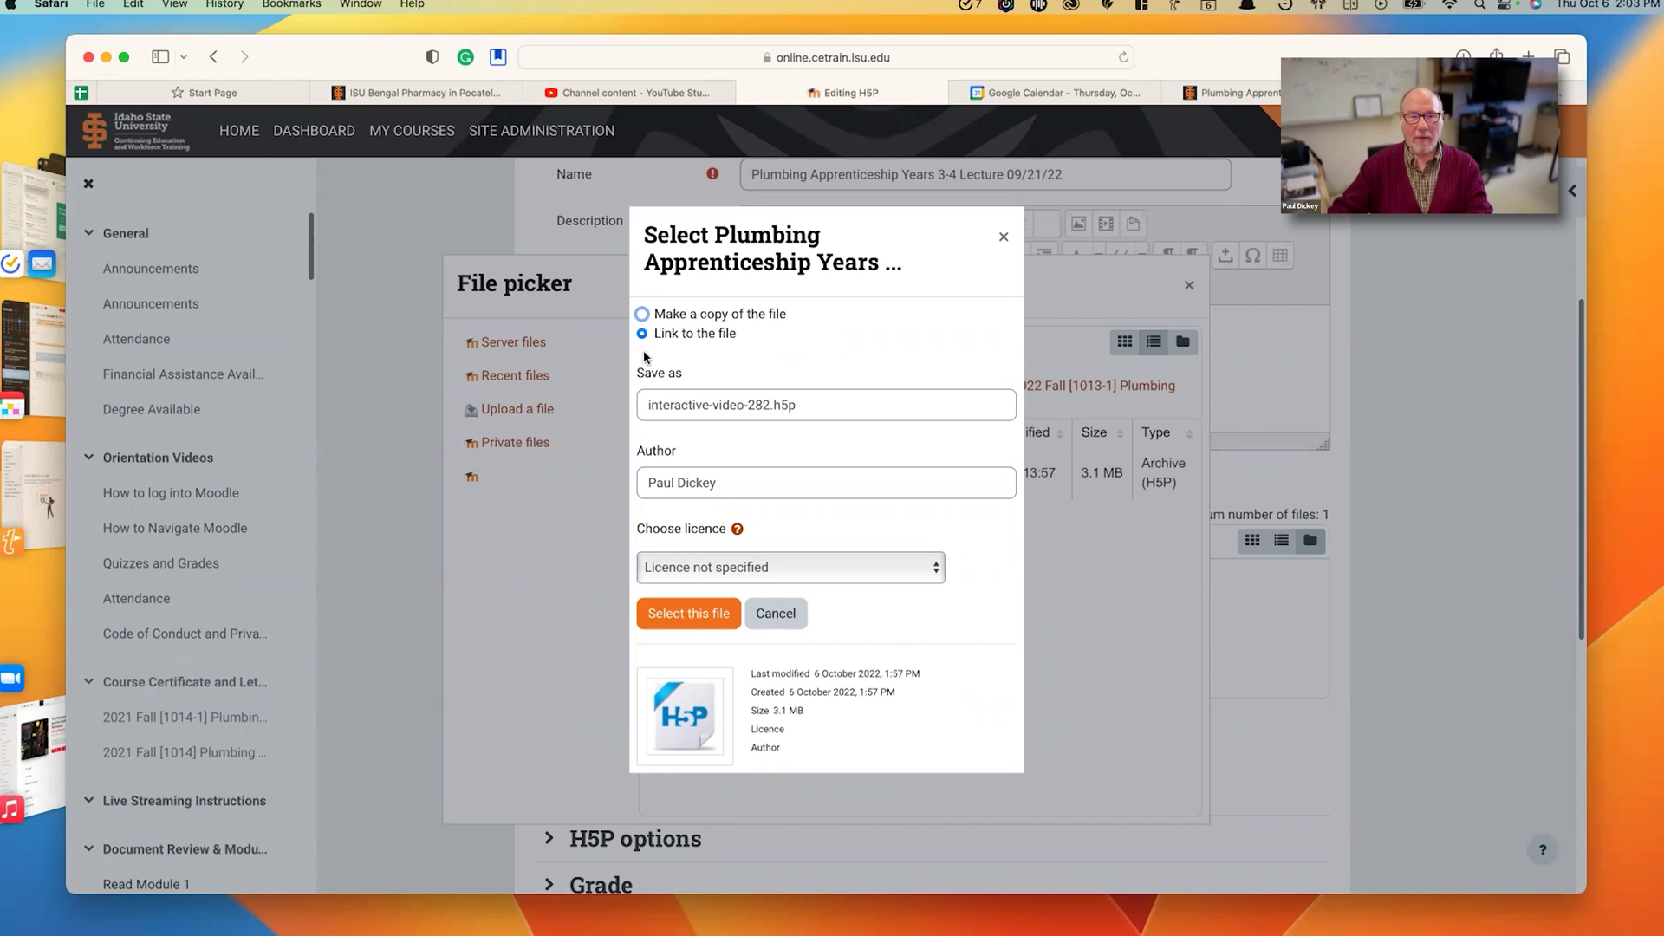
{"action": "left_click", "coordinate": [702, 610]}
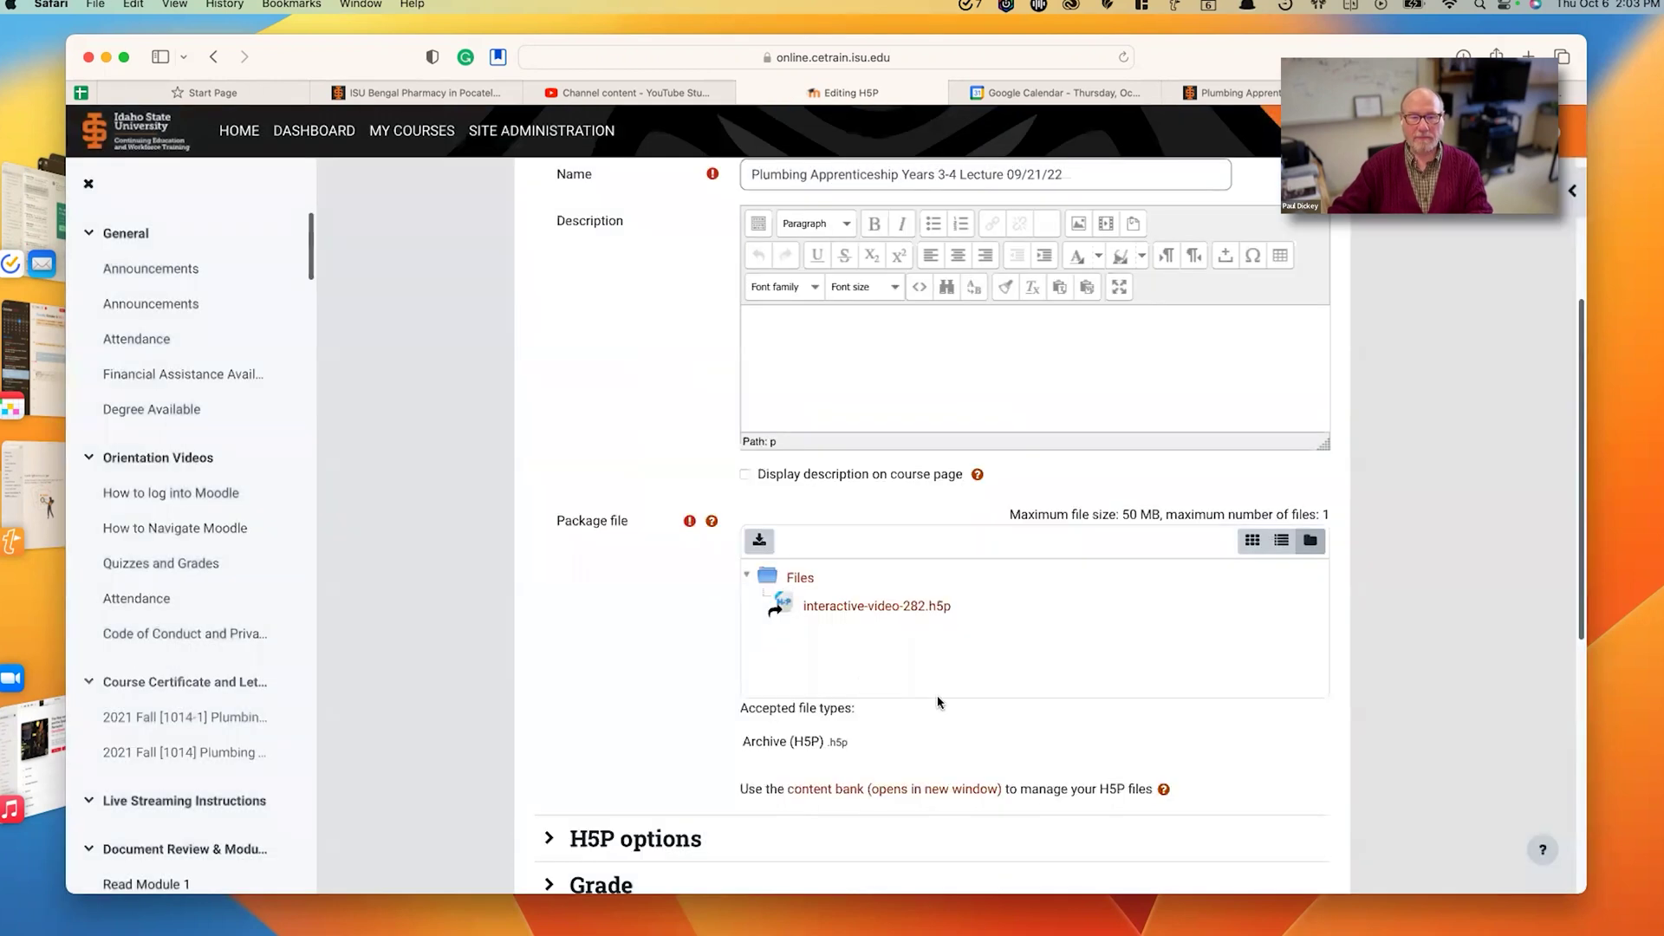
- Set completion to 'Show activity as complete when conditions are met' and save back to the course
{"action": "scroll", "coordinate": [938, 702], "scroll_direction": "down", "scroll_amount": 6}
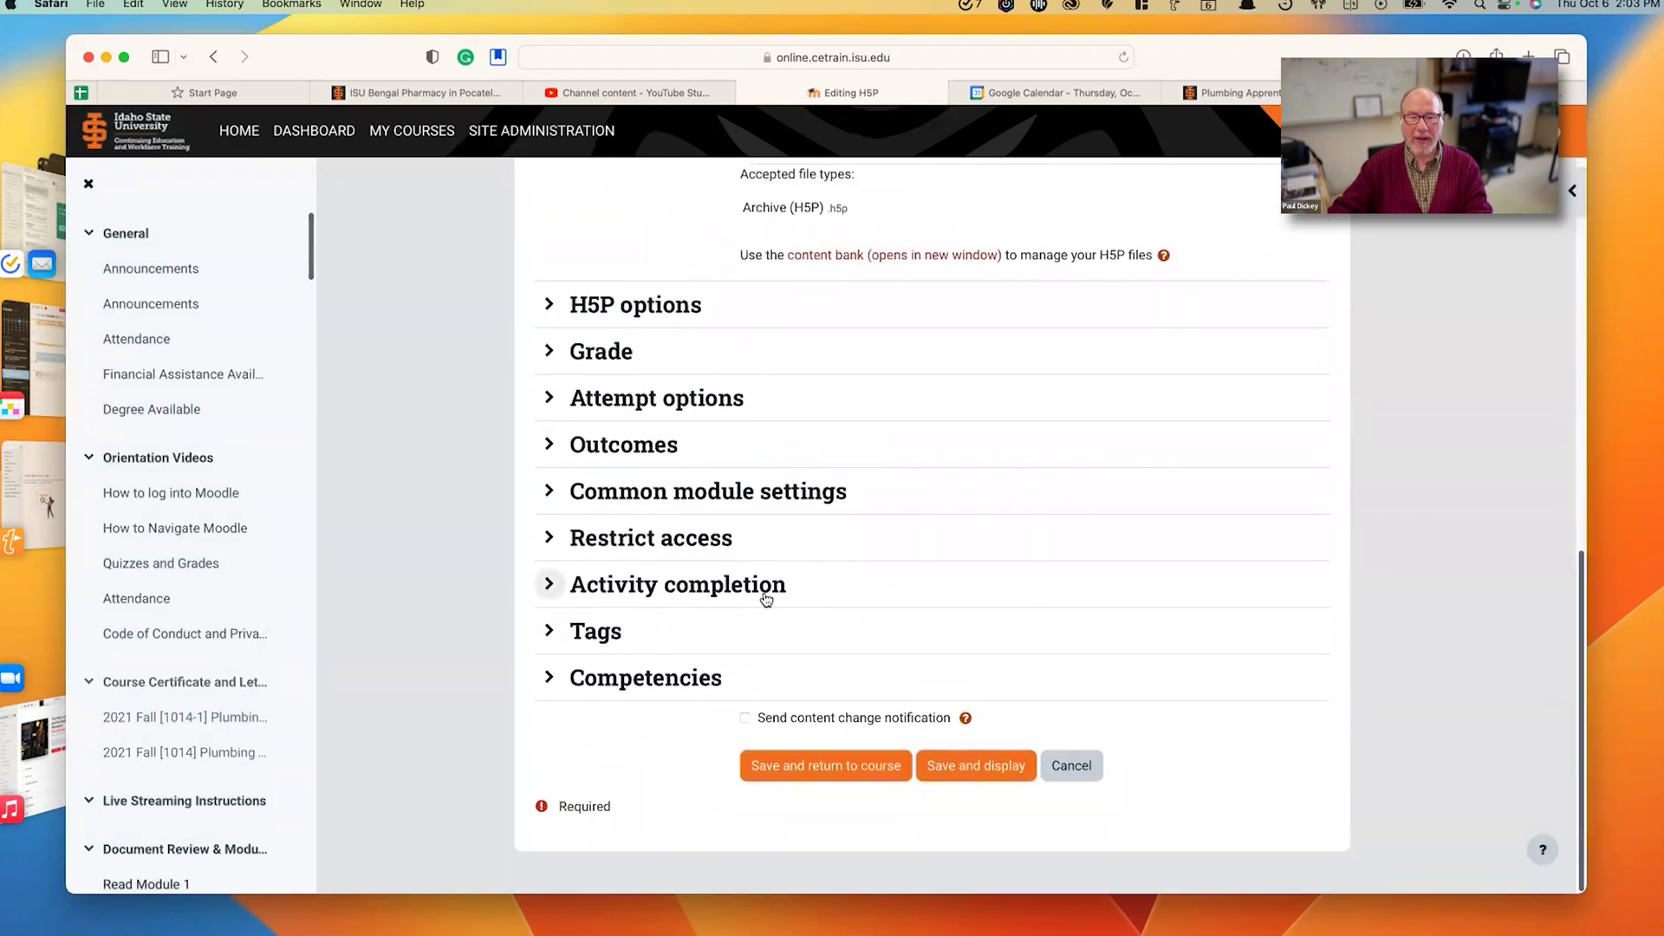
{"action": "left_click", "coordinate": [766, 598]}
{"action": "left_click", "coordinate": [878, 621]}
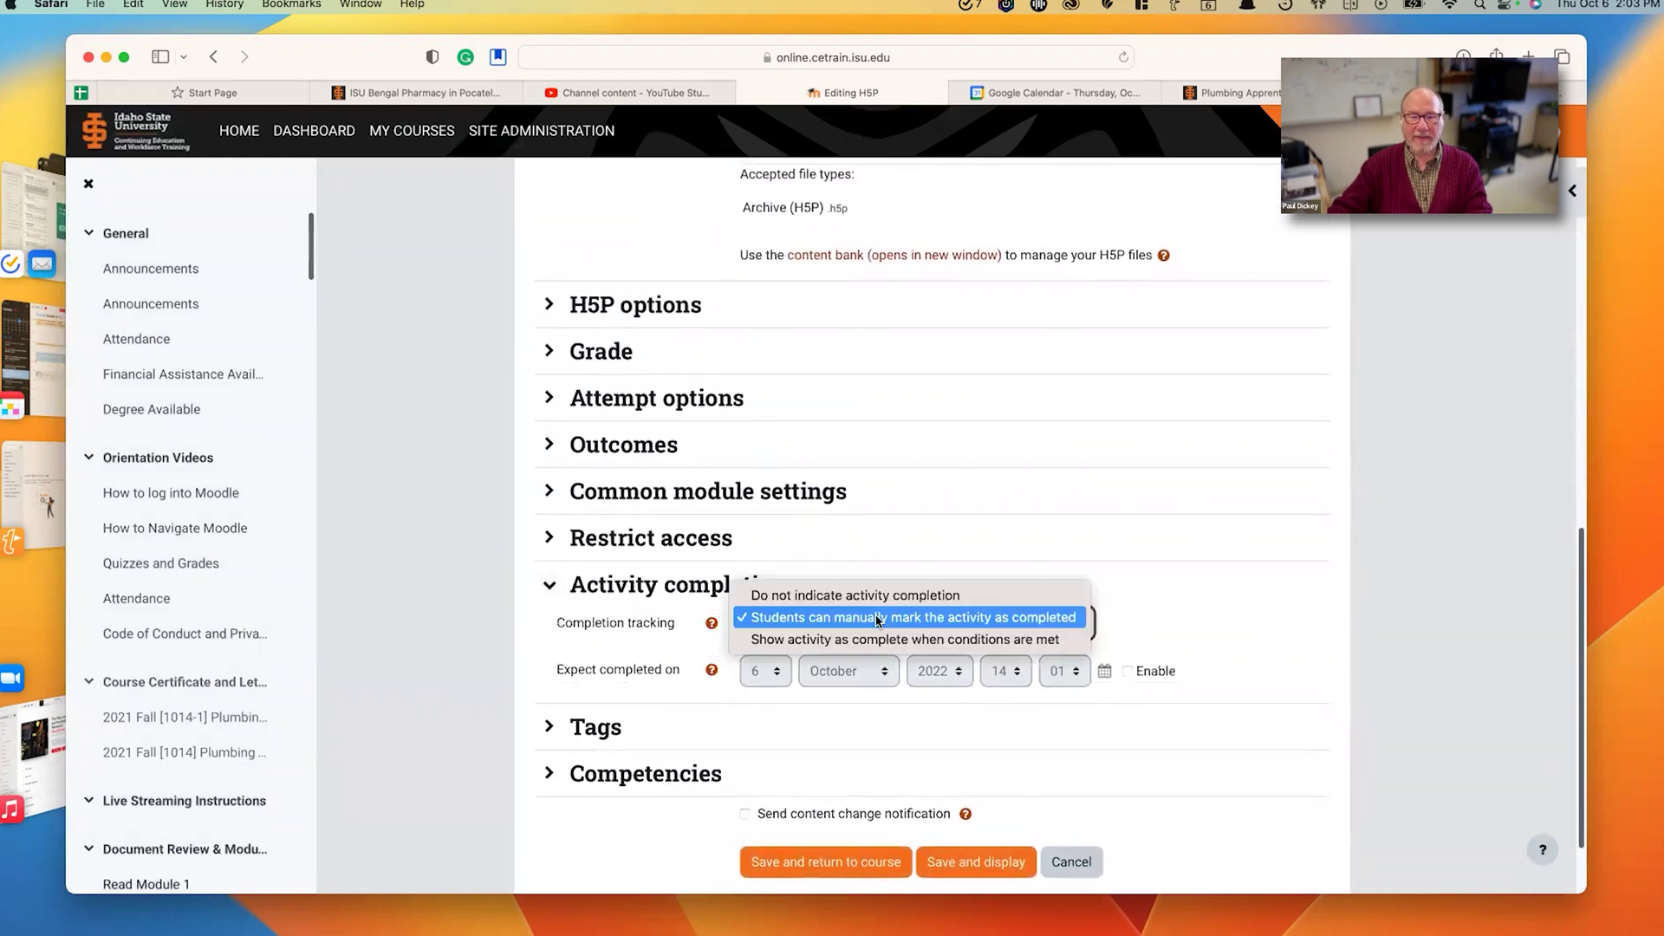
{"action": "left_click", "coordinate": [864, 643]}
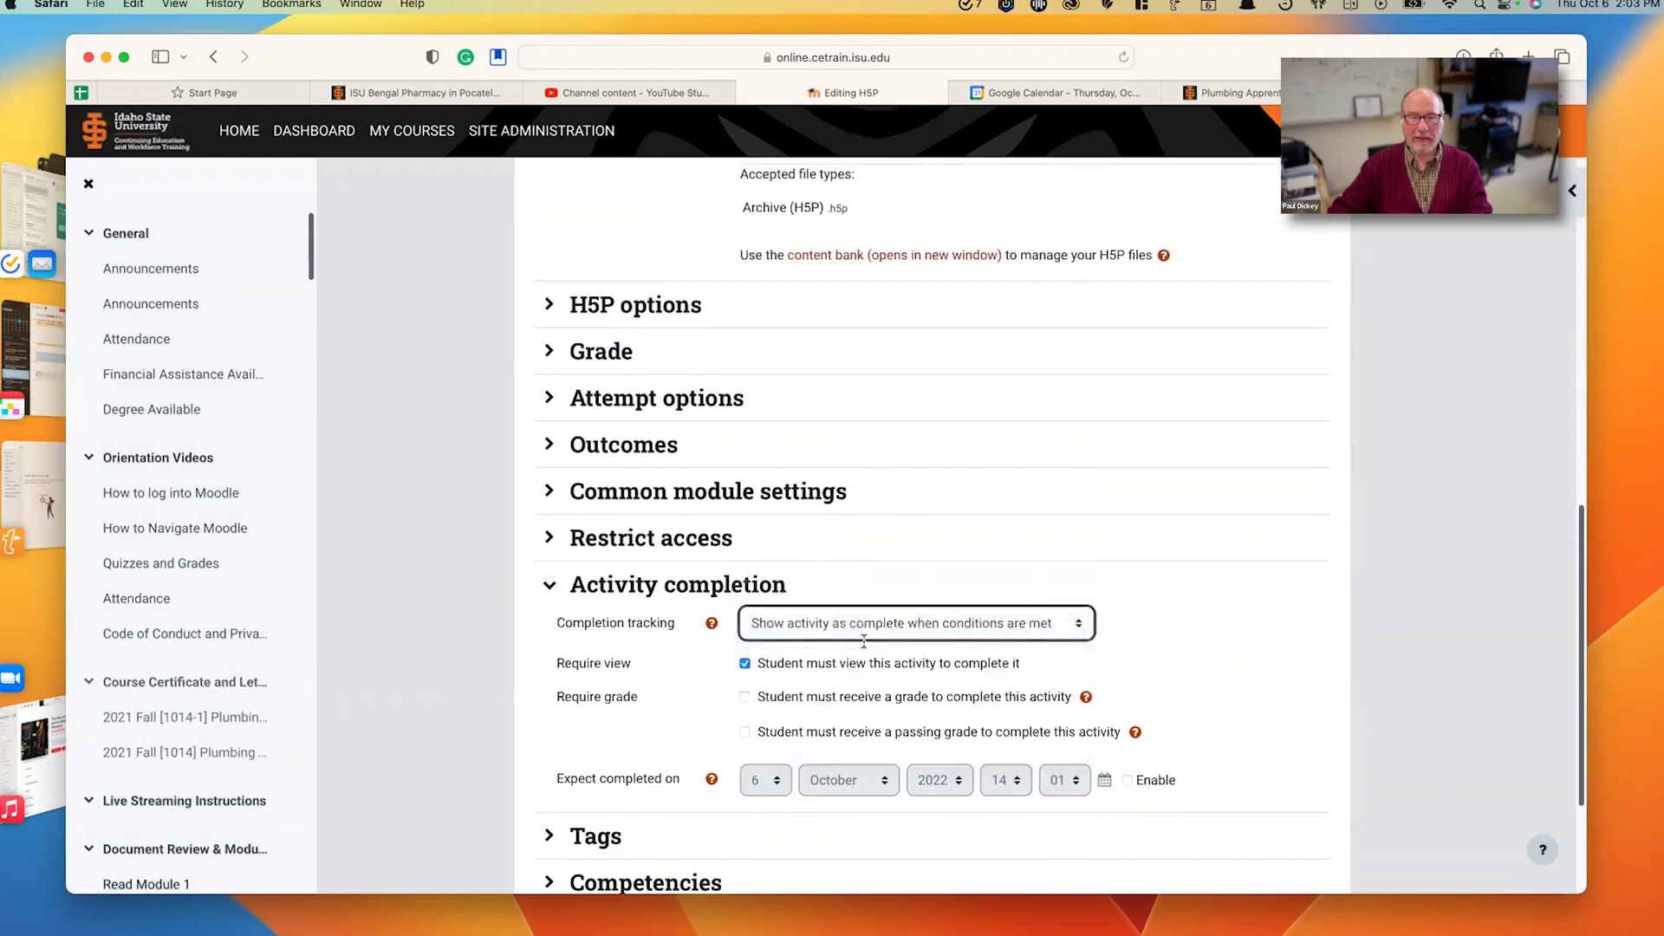
{"action": "scroll", "coordinate": [815, 789], "scroll_direction": "down", "scroll_amount": 3}
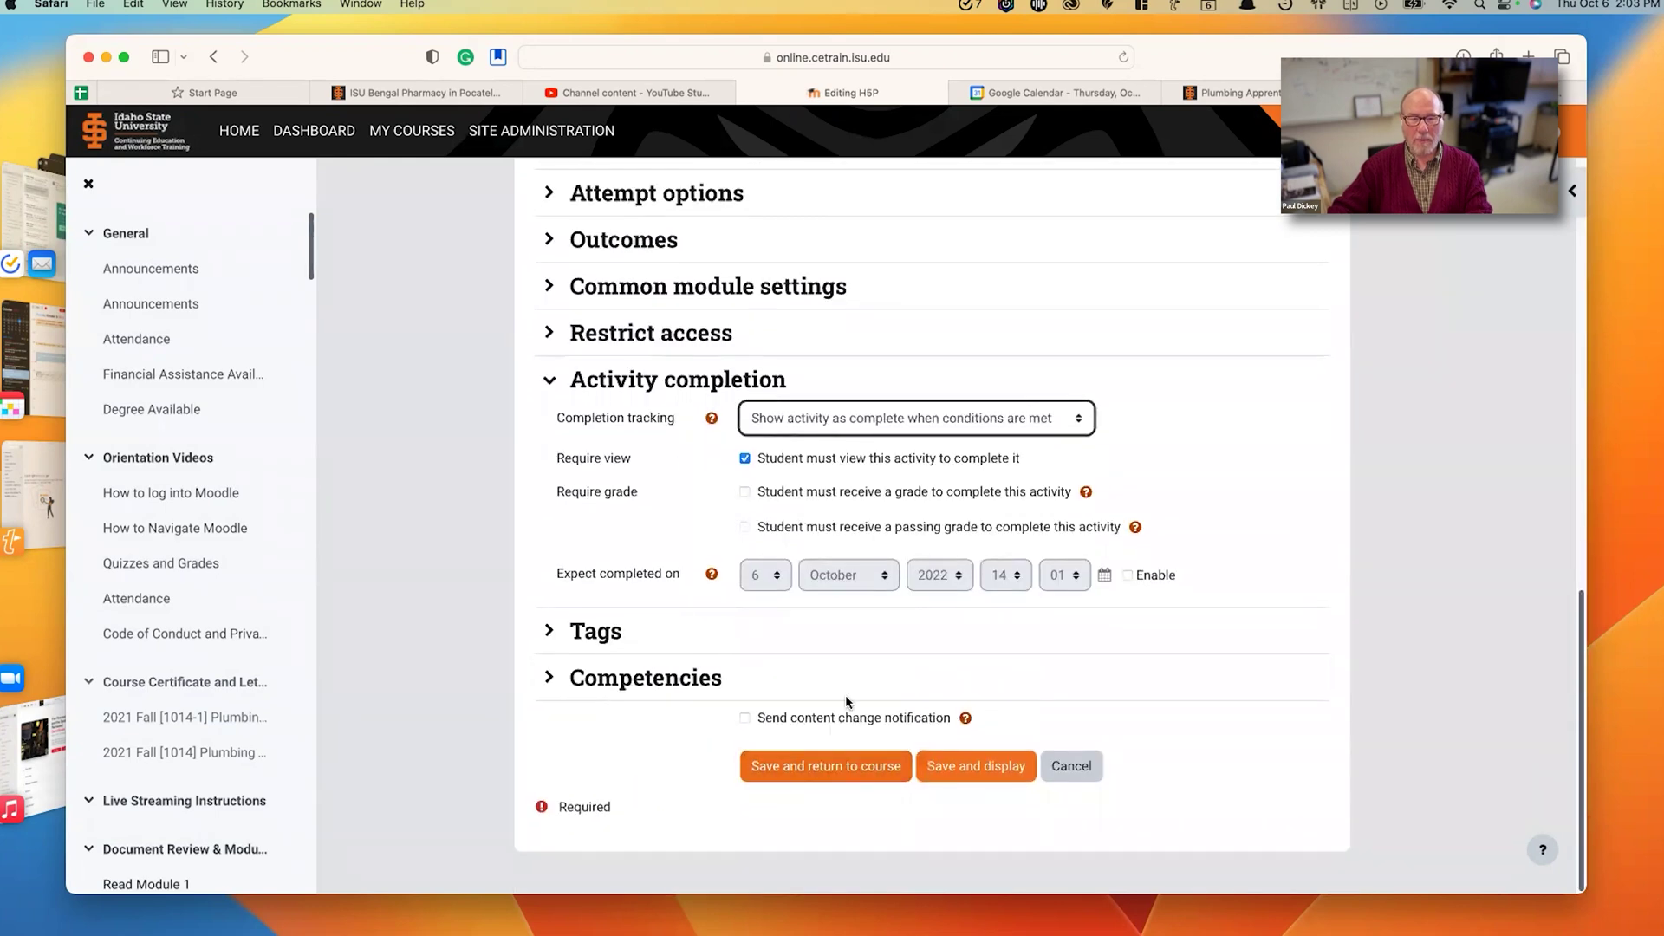
{"action": "left_click", "coordinate": [829, 769]}
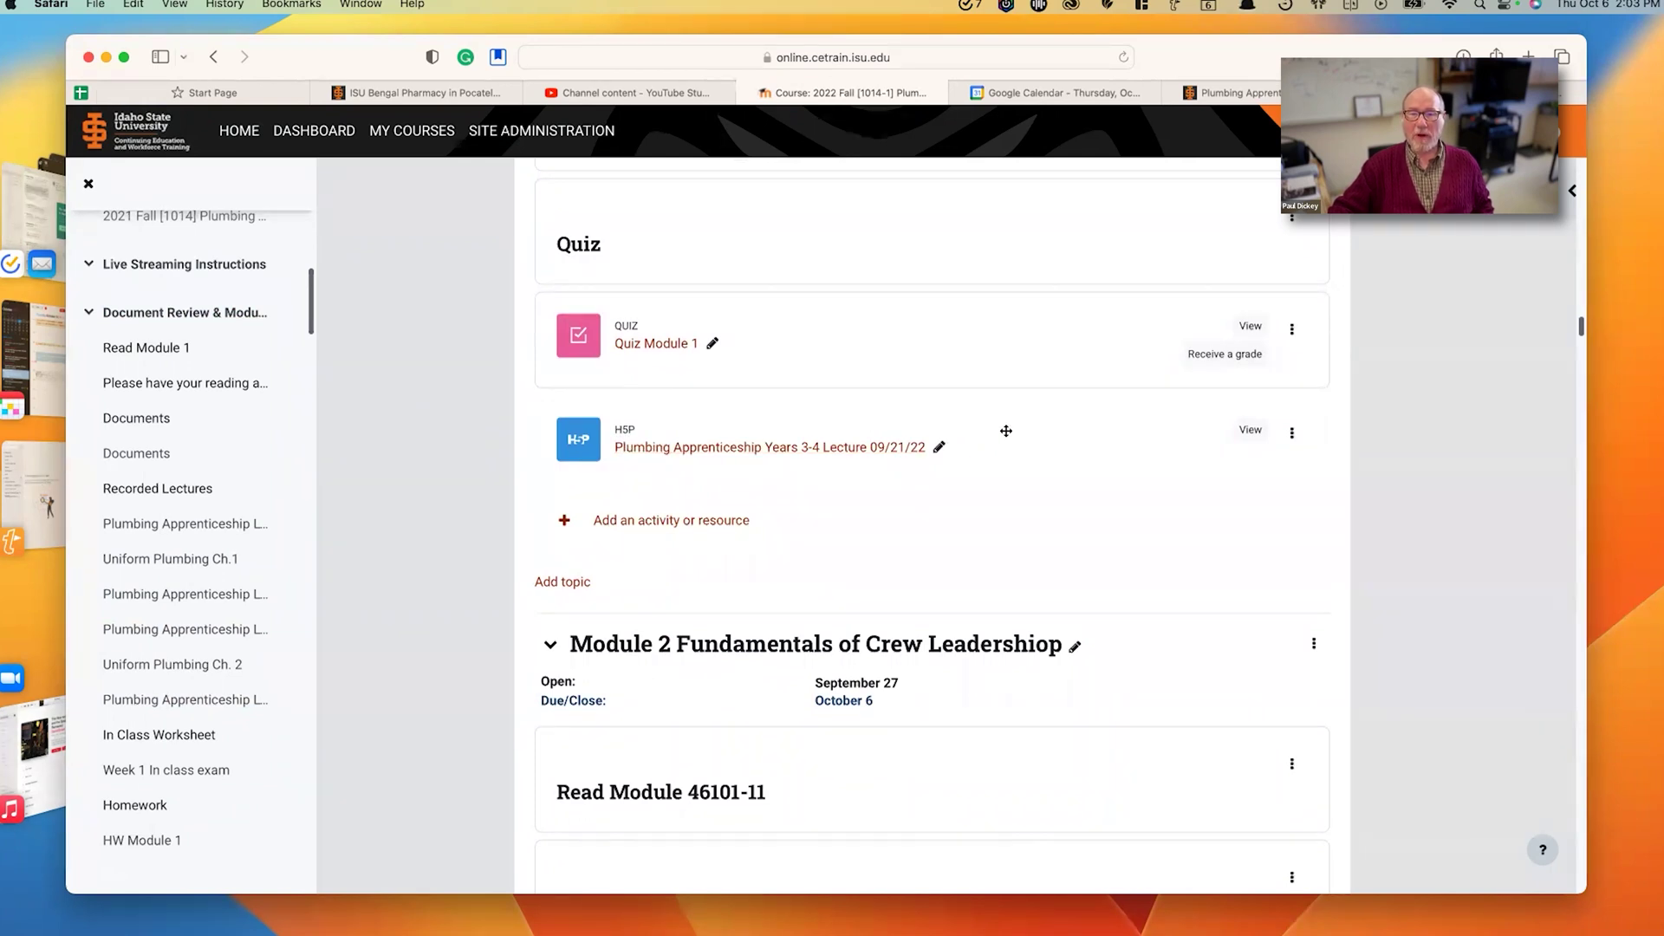
- Move the H5P lecture directly below the Lecture 9/21/22 page, then hide that page
{"action": "left_click_drag", "start_coordinate": [1006, 431], "coordinate": [974, 252]}
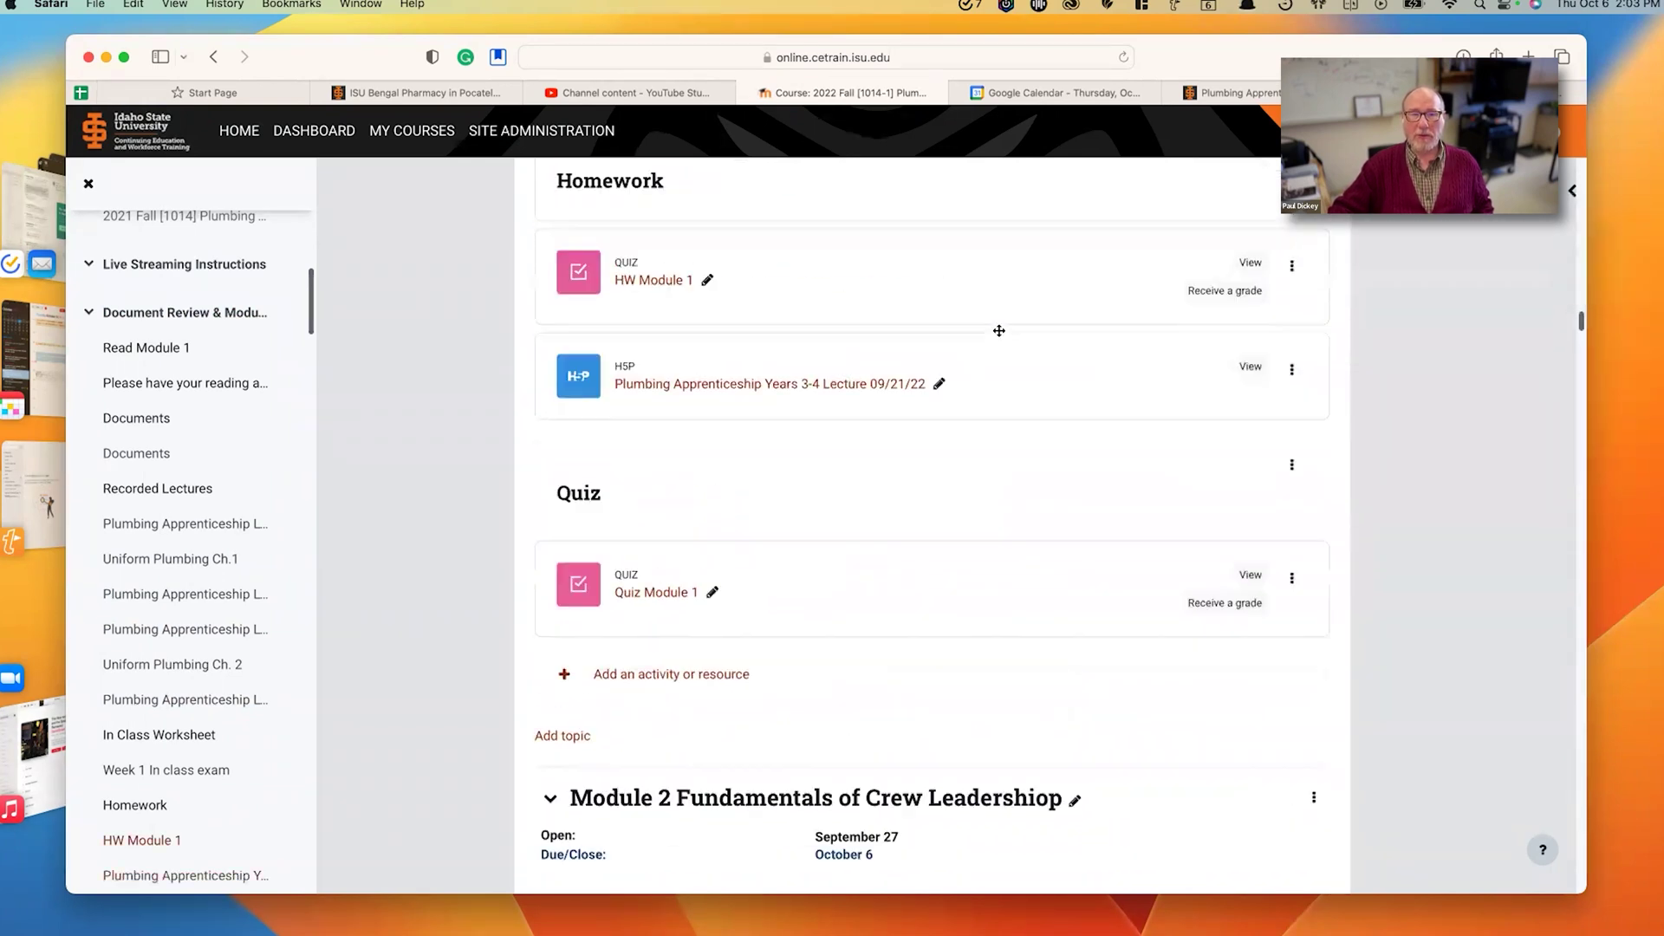
{"action": "scroll", "coordinate": [1001, 399], "scroll_direction": "up", "scroll_amount": 3}
{"action": "left_click_drag", "start_coordinate": [1022, 595], "coordinate": [997, 312]}
{"action": "scroll", "coordinate": [995, 341], "scroll_direction": "up", "scroll_amount": 5}
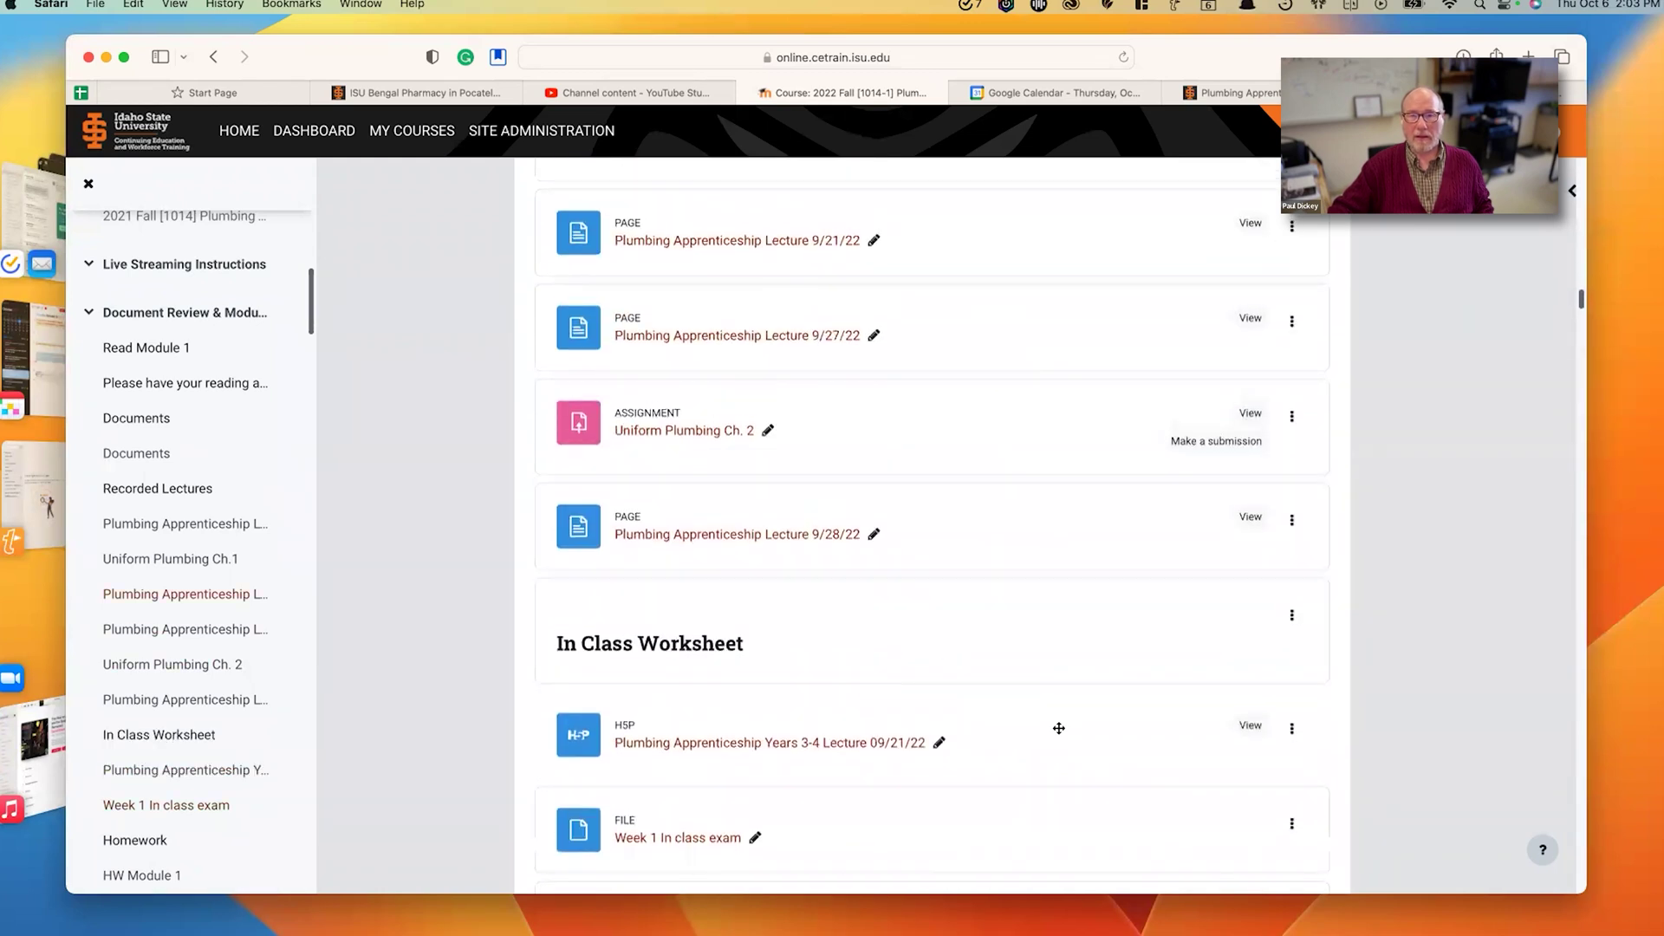
{"action": "left_click_drag", "start_coordinate": [1059, 728], "coordinate": [977, 323]}
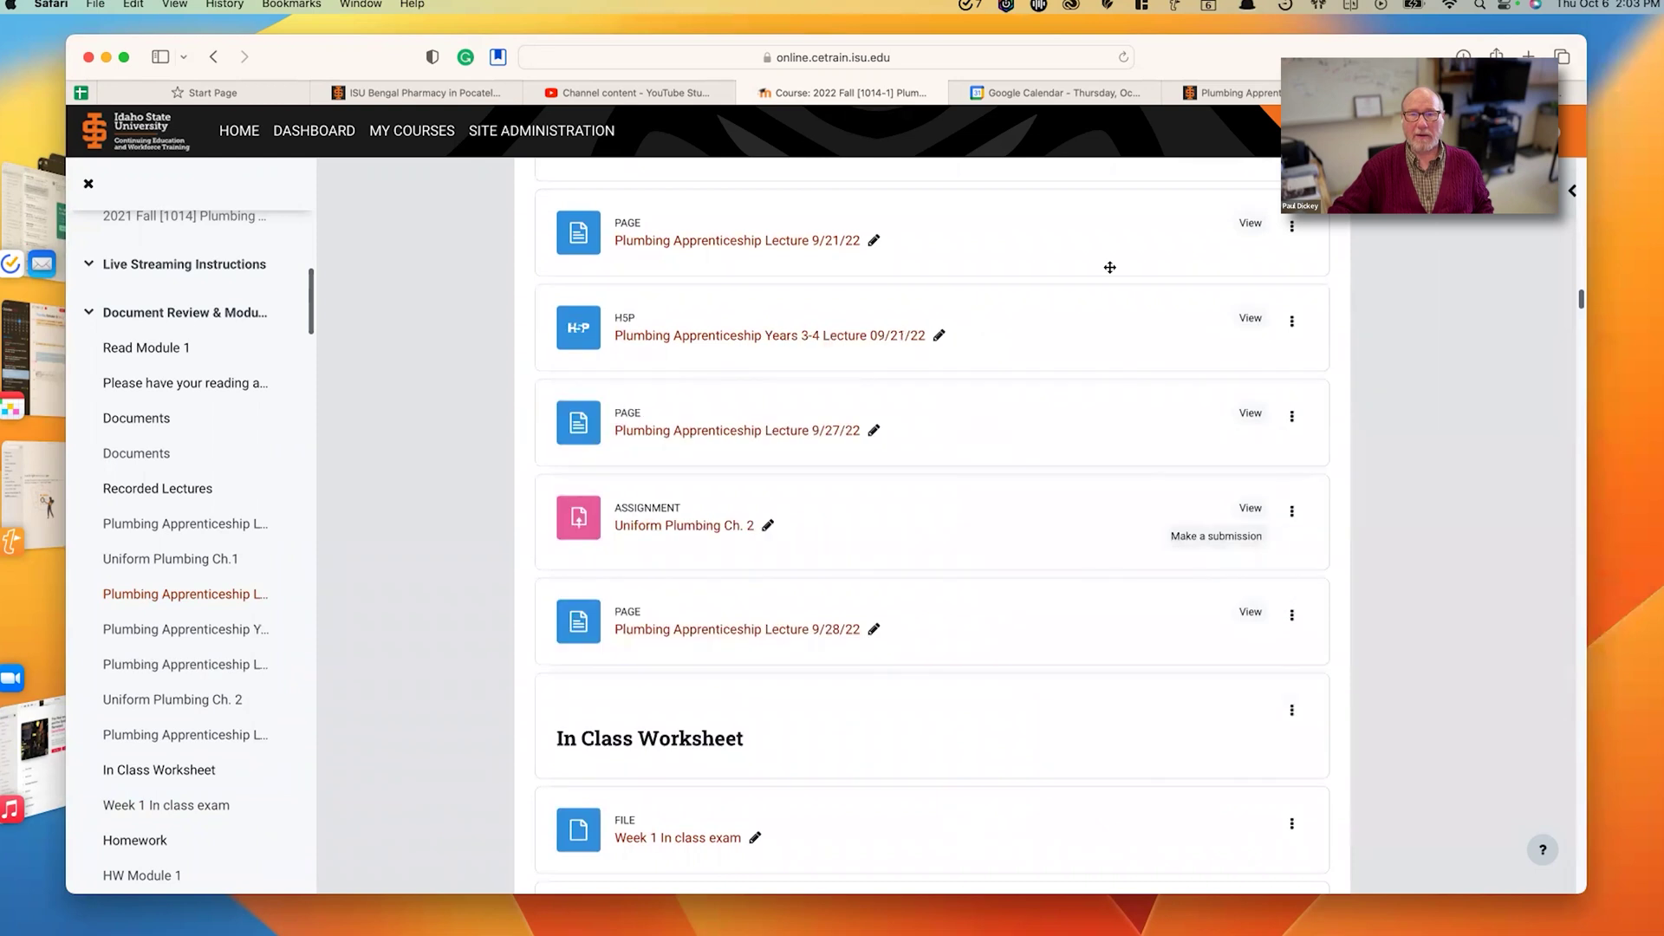
{"action": "left_click", "coordinate": [1292, 227]}
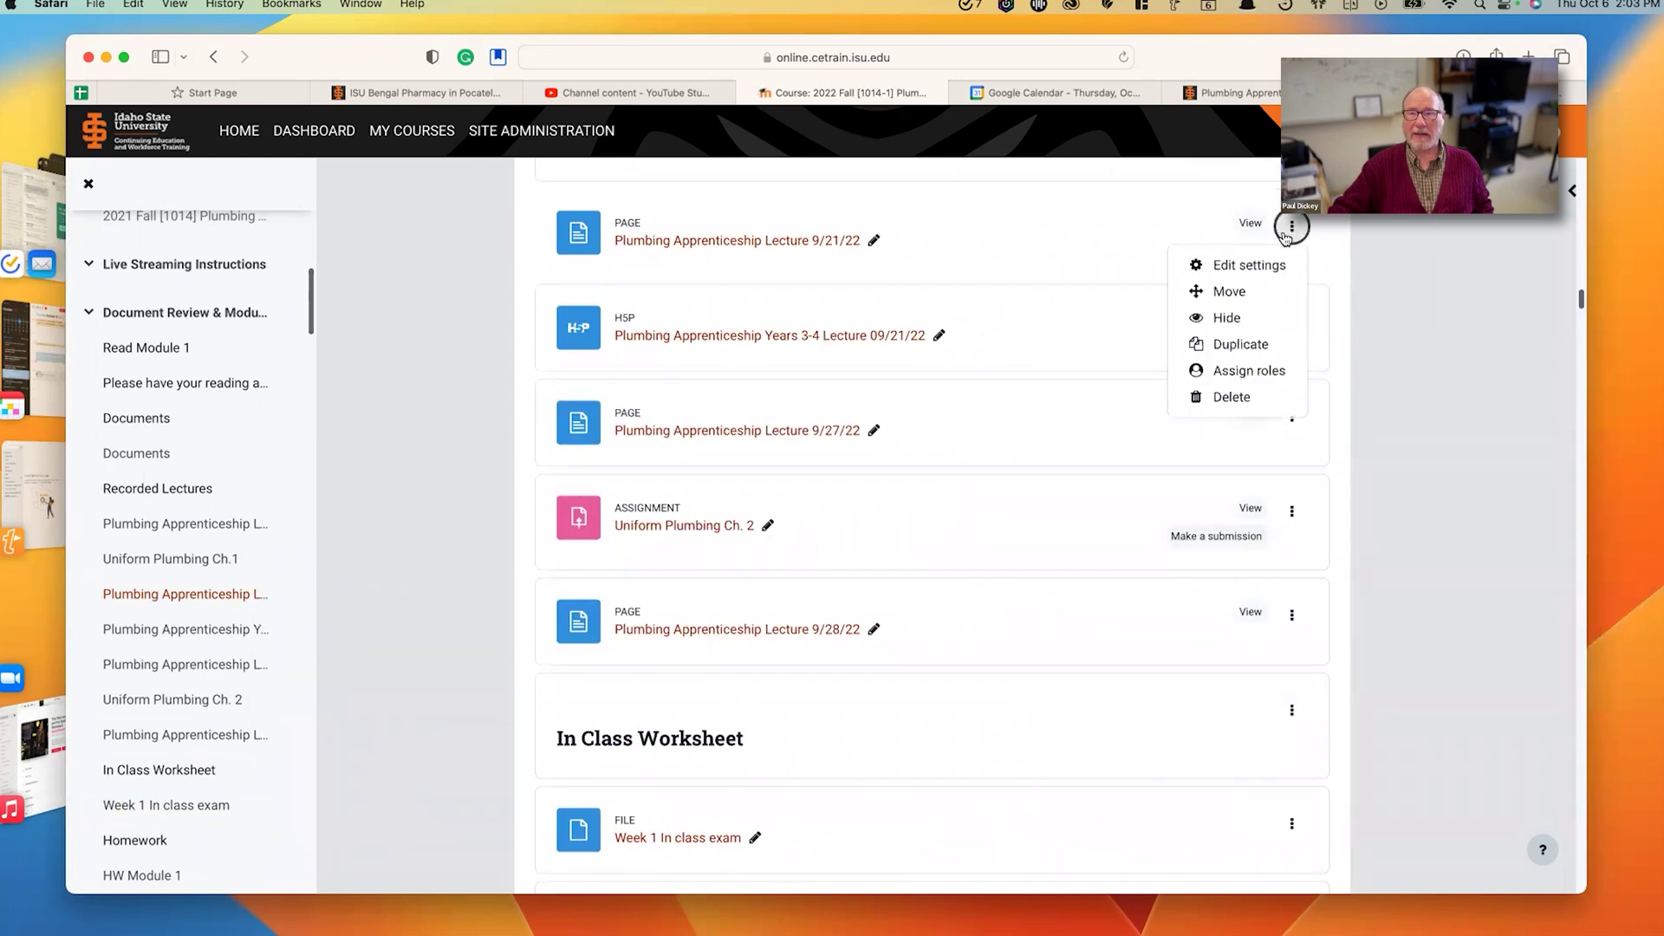
{"action": "left_click", "coordinate": [1205, 327]}
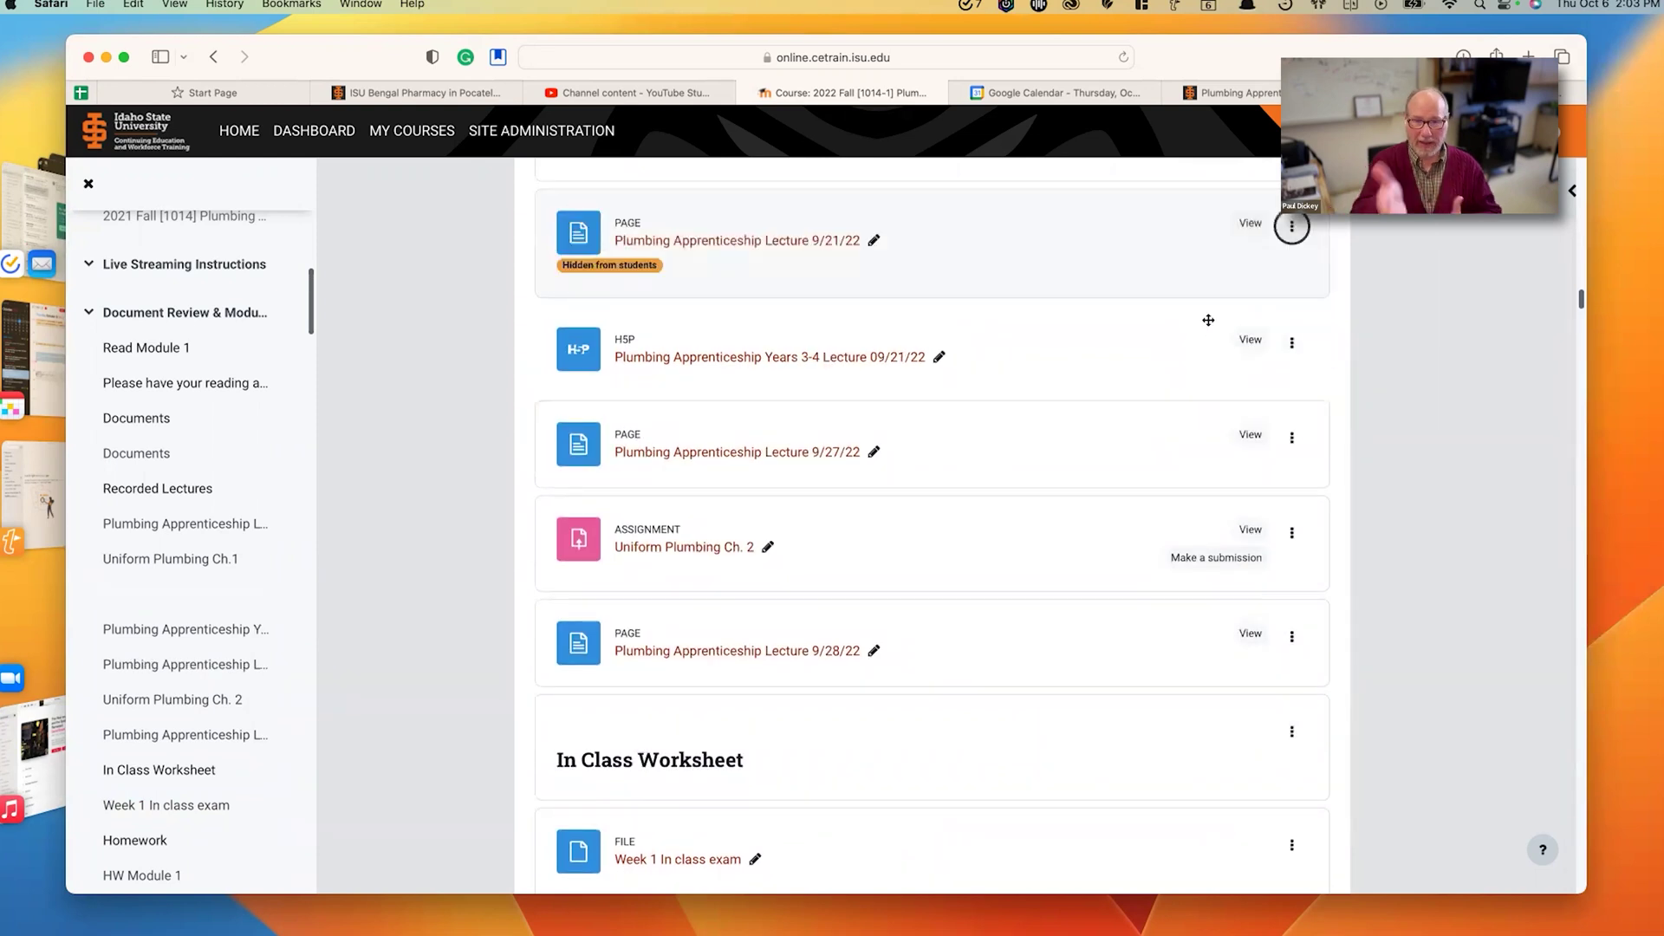